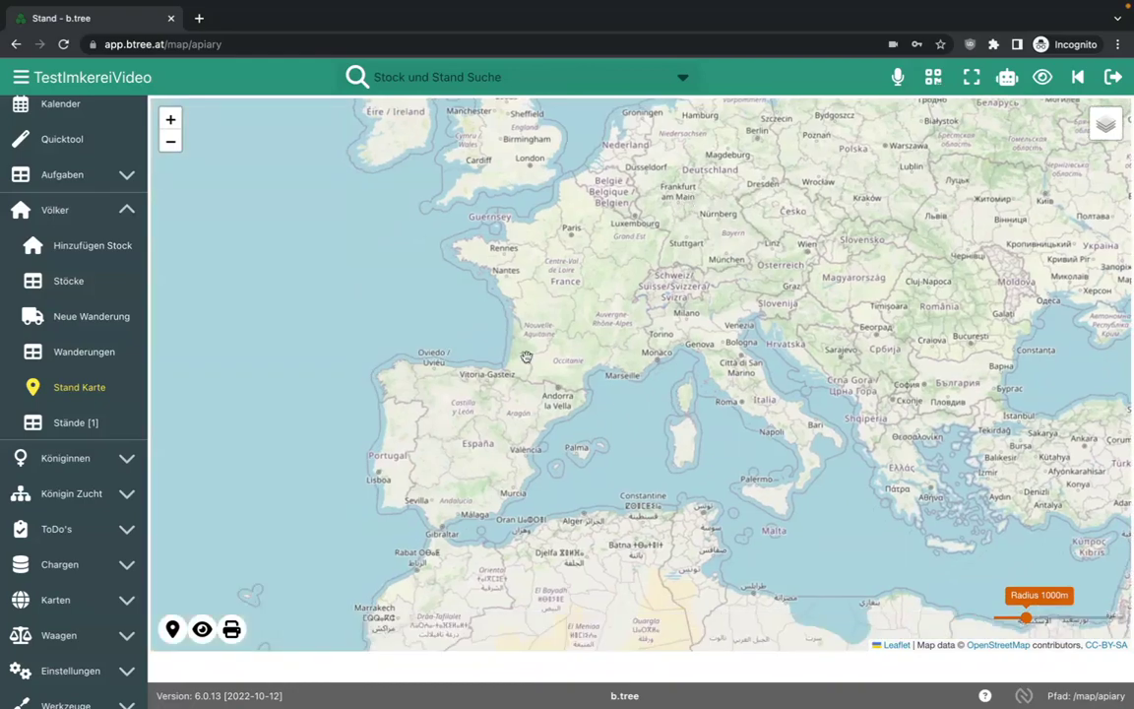
- Start a new apiary at a spot on Sardinia's east coast, between the Gulf of Orosei and Tortolì
{"action": "scroll", "coordinate": [684, 398], "scroll_direction": "up", "scroll_amount": 3}
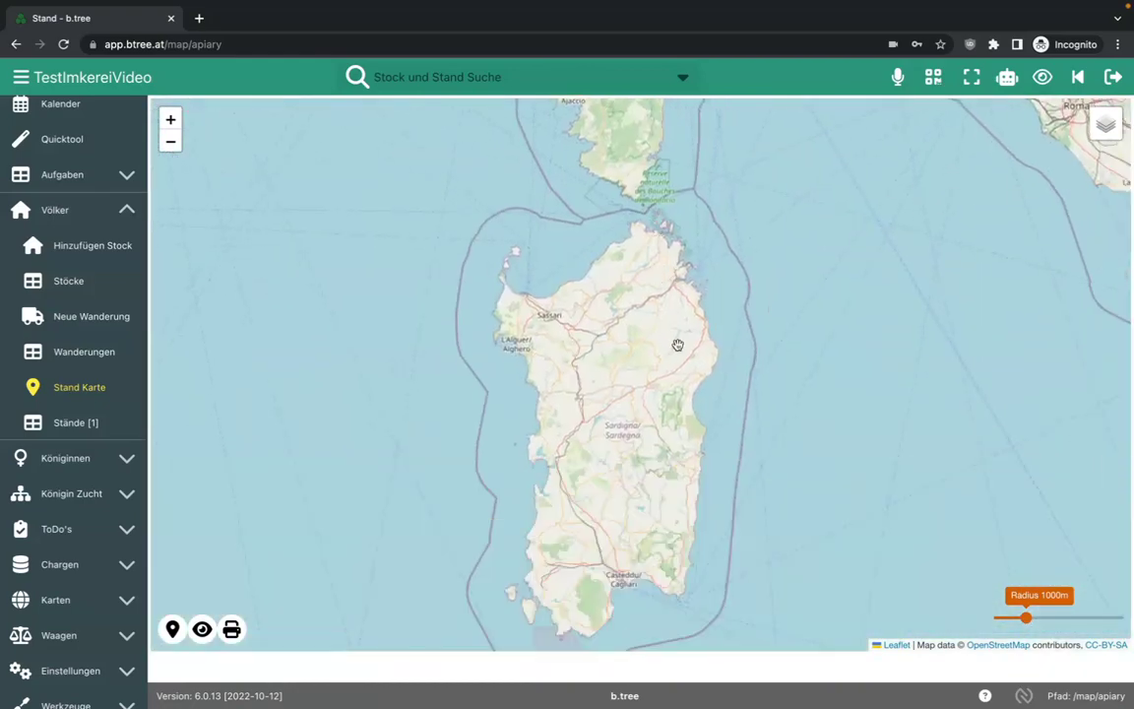
{"action": "left_click_drag", "start_coordinate": [678, 345], "coordinate": [638, 245]}
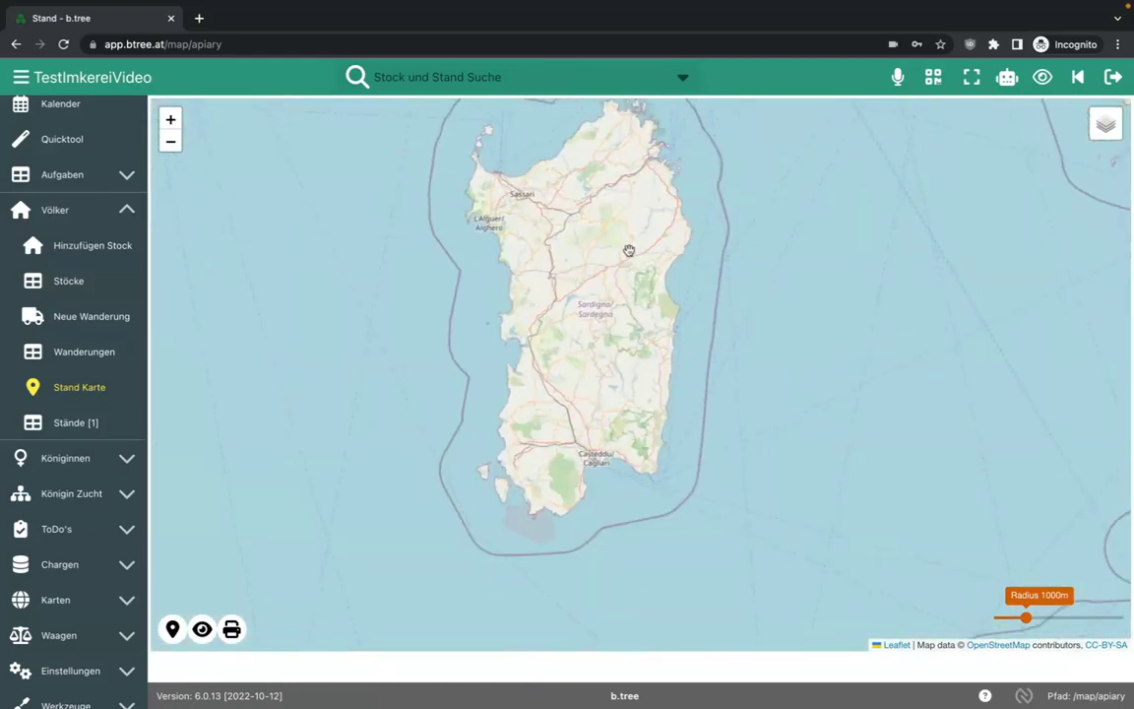
{"action": "scroll", "coordinate": [630, 252], "scroll_direction": "up", "scroll_amount": 2}
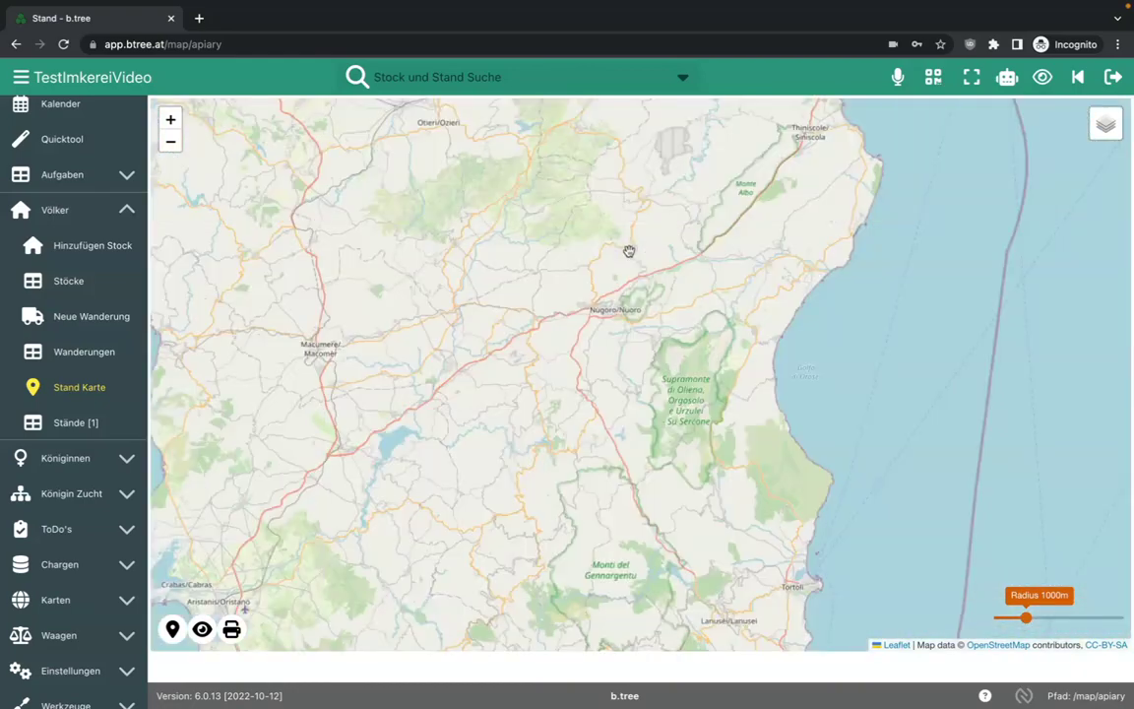
{"action": "left_click", "coordinate": [786, 454]}
- Name the new apiary Sardinien#1, leave description and note empty, and save it
{"action": "left_click", "coordinate": [464, 245]}
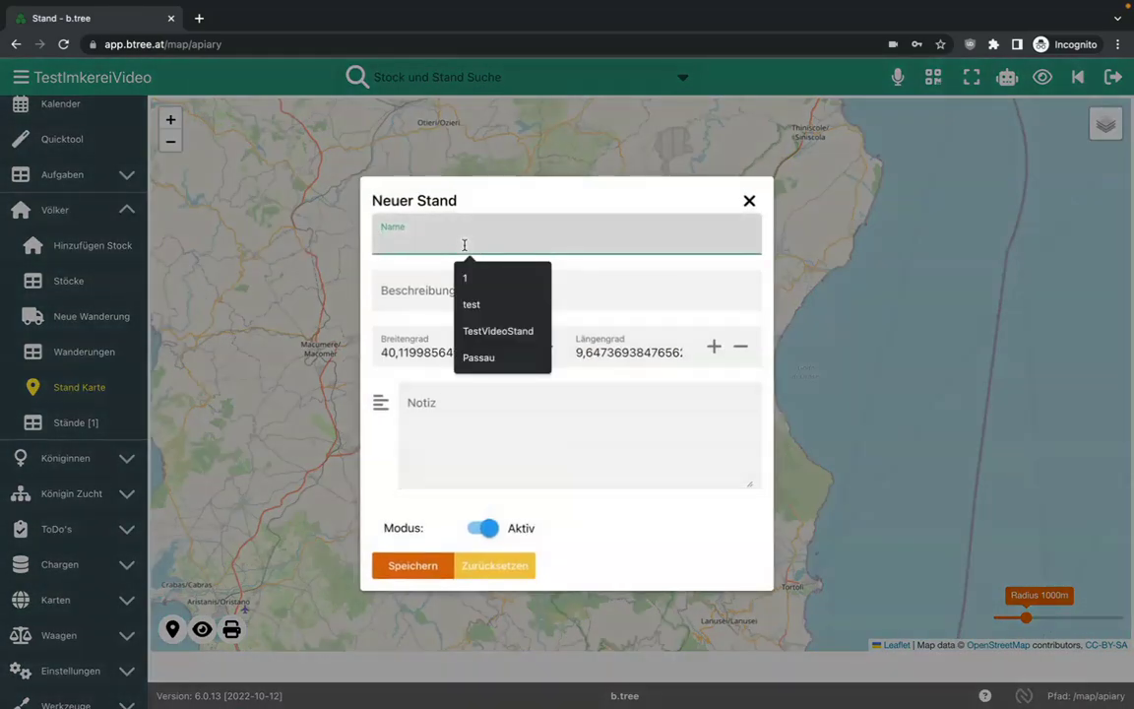
{"action": "type", "text": "Sardinien"}
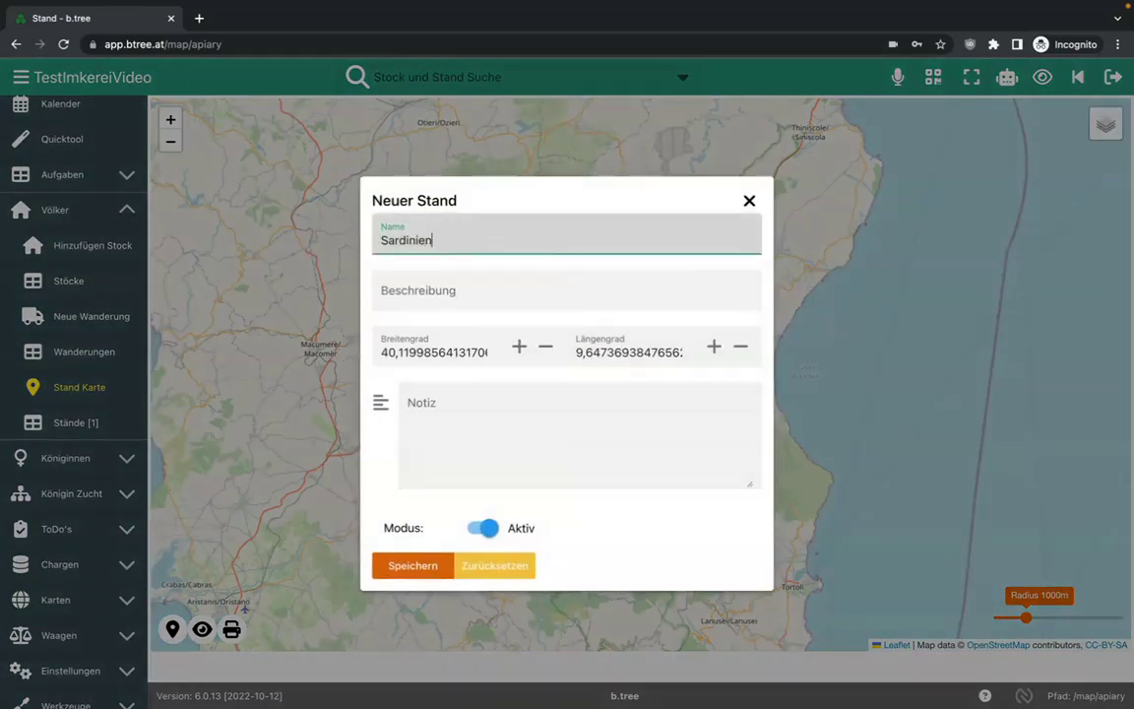
{"action": "type", "text": "+1"}
{"action": "key", "text": "BackSpace"}
{"action": "key", "text": "BackSpace"}
{"action": "type", "text": "#1"}
{"action": "left_click", "coordinate": [451, 289]}
{"action": "left_click", "coordinate": [422, 446]}
{"action": "left_click", "coordinate": [435, 569]}
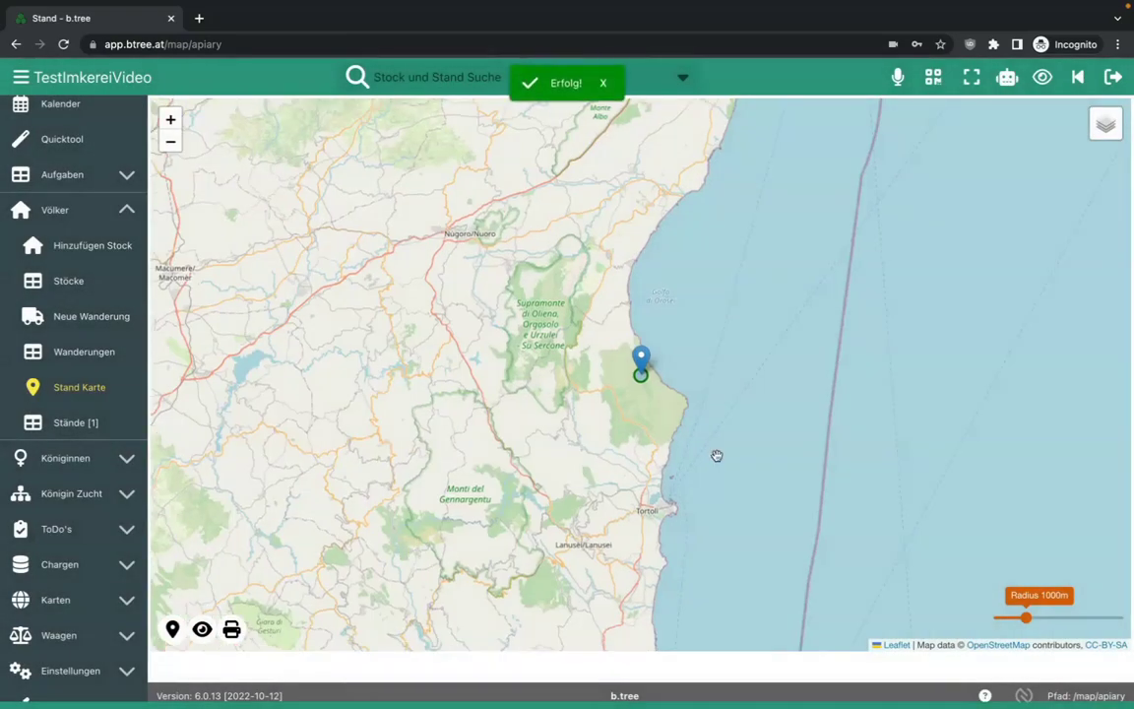
- Check the new apiary's marker on the map and open the hive list (Stöcke)
{"action": "left_click", "coordinate": [640, 362]}
{"action": "left_click", "coordinate": [546, 370]}
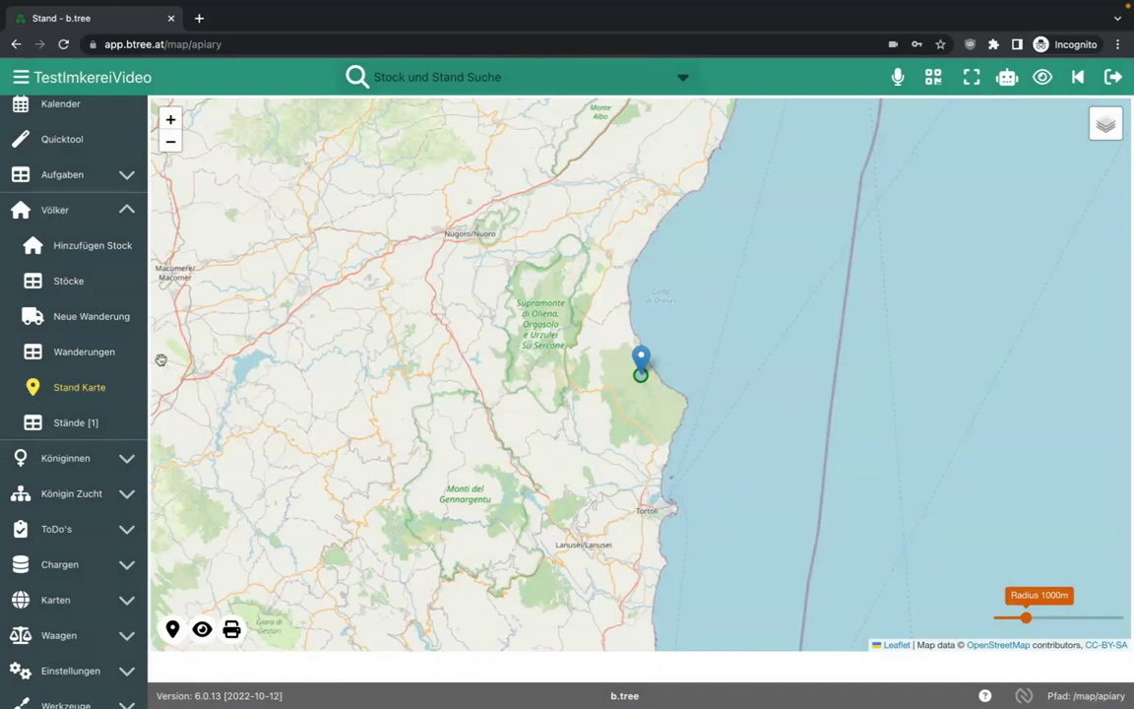
{"action": "left_click", "coordinate": [78, 283]}
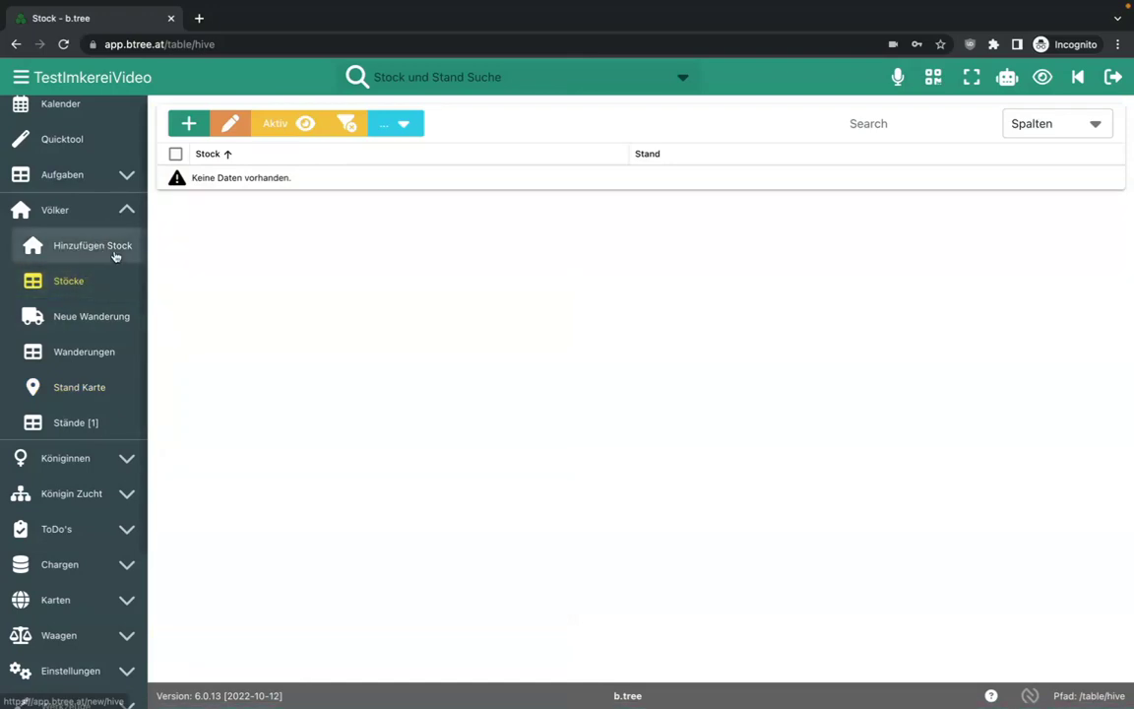
- Start adding a new hive and enter 2022 as its name
{"action": "left_click", "coordinate": [116, 254]}
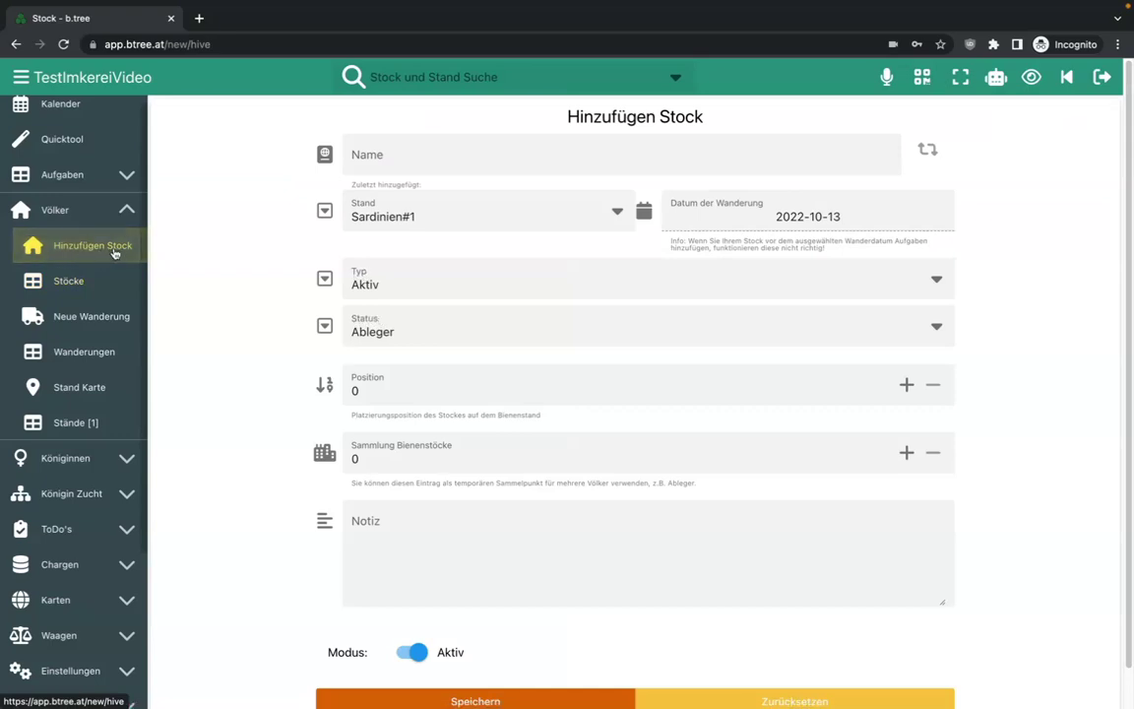
{"action": "left_click", "coordinate": [408, 162]}
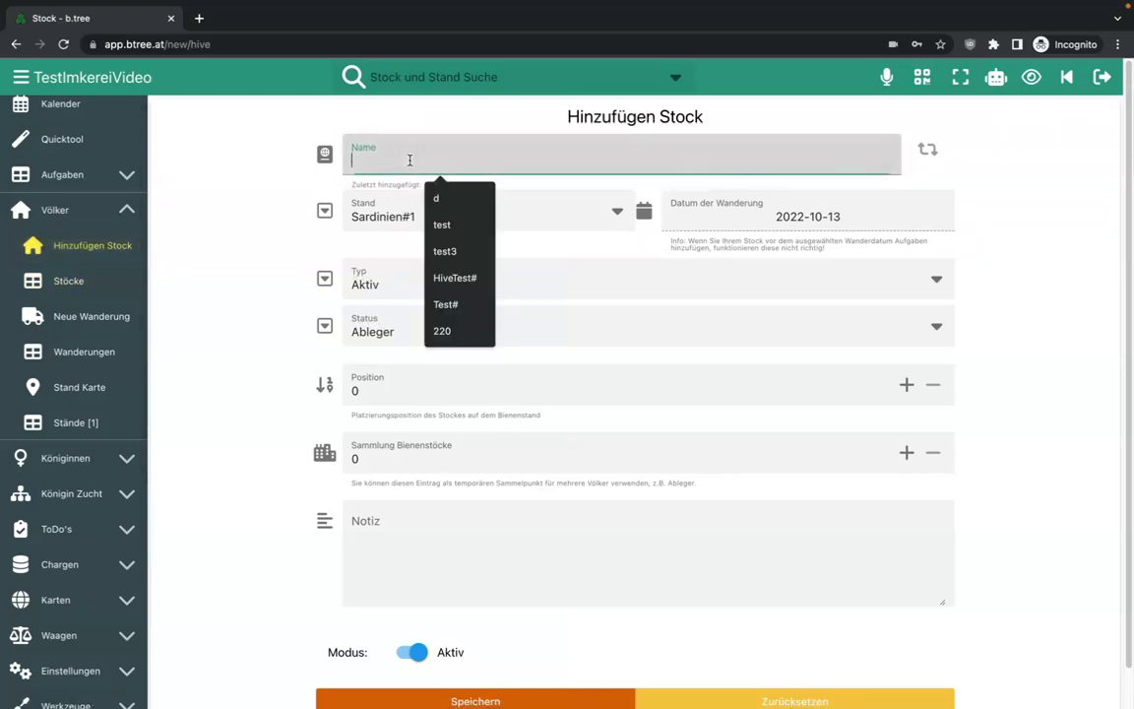
{"action": "type", "text": "2022"}
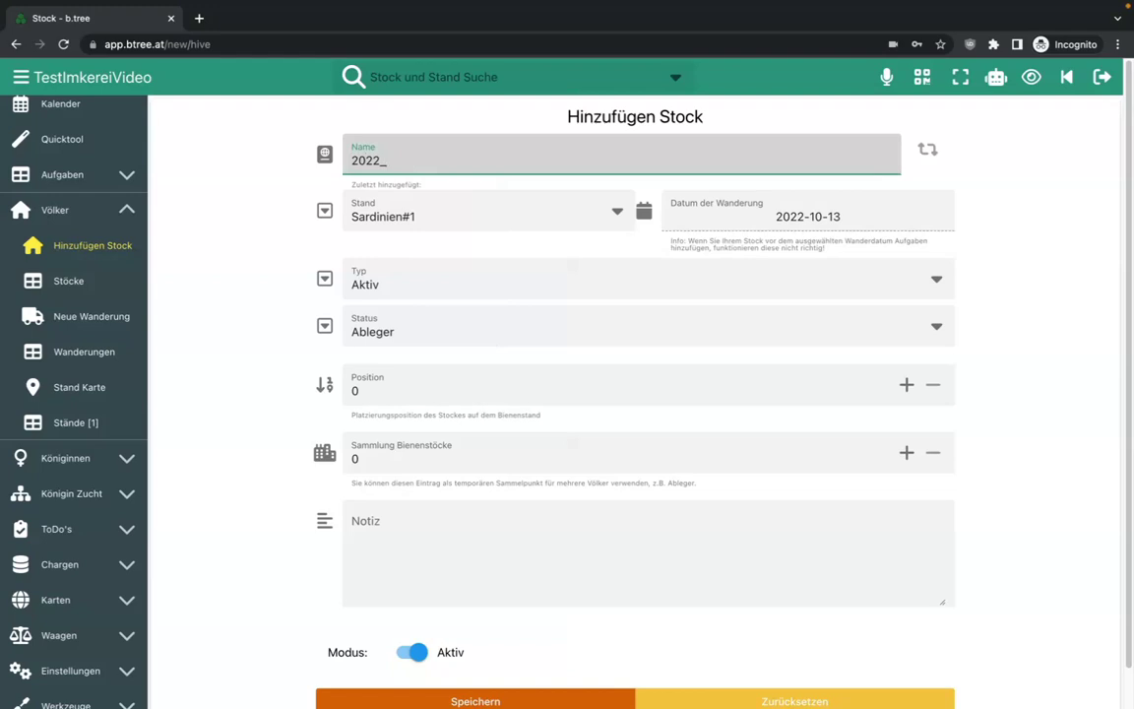
{"action": "type", "text": "-"}
{"action": "key", "text": "BackSpace"}
- Enable serial creation of hives with start number 1 and a count of 5
{"action": "left_click", "coordinate": [927, 148]}
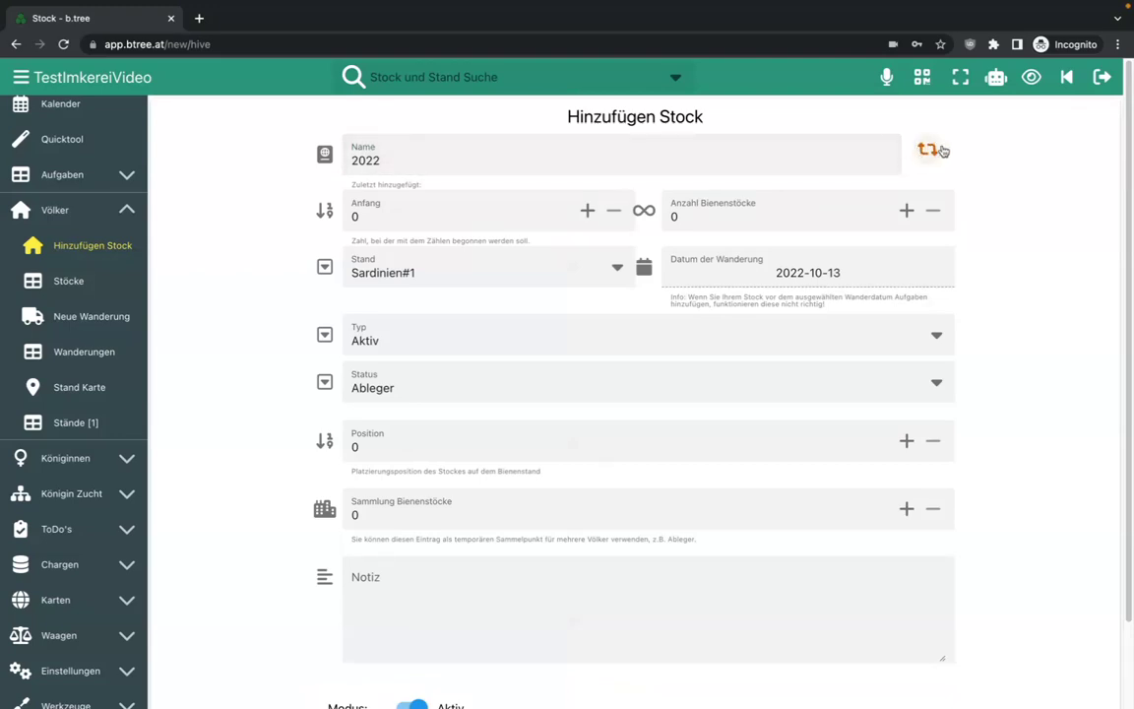
{"action": "left_click", "coordinate": [504, 209]}
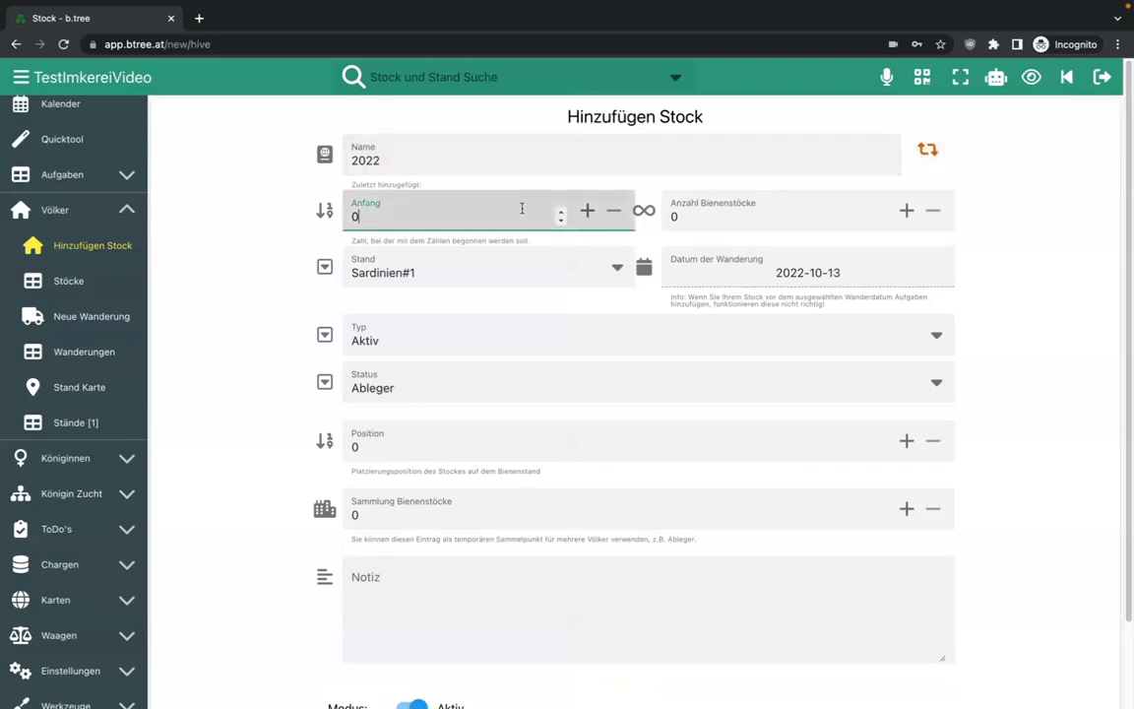
{"action": "key", "text": "BackSpace"}
{"action": "type", "text": "1"}
{"action": "key", "text": "Tab"}
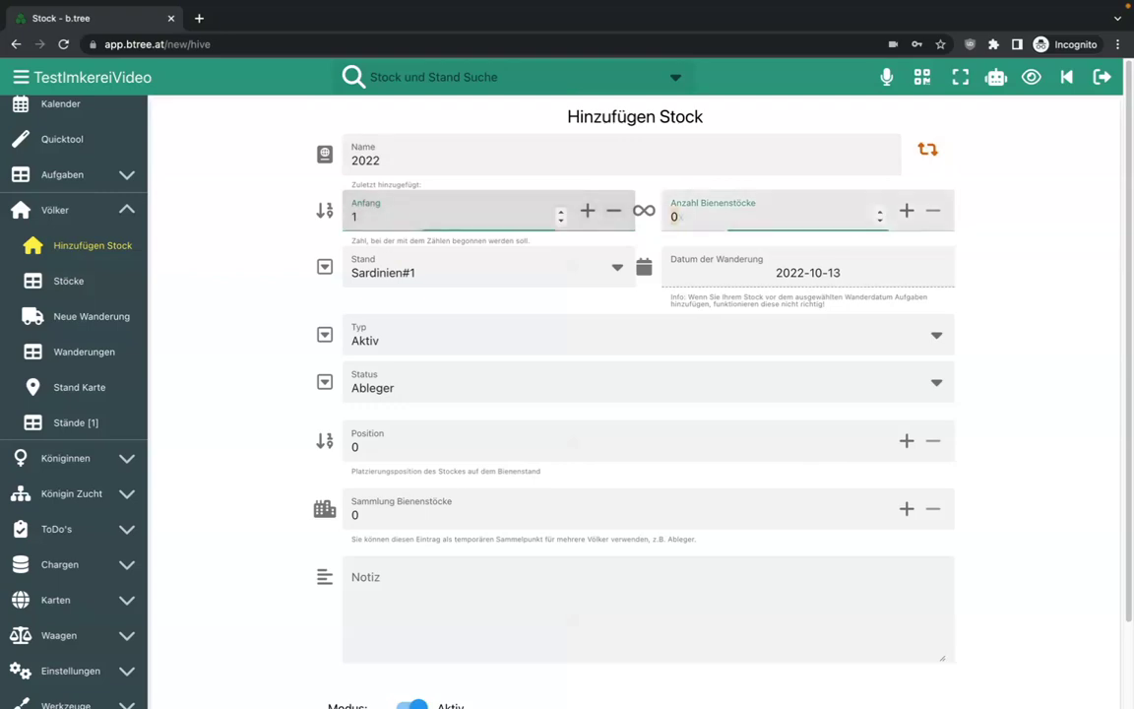
{"action": "type", "text": "5"}
- Extend the hive name prefix to 20220
{"action": "left_click", "coordinate": [516, 156]}
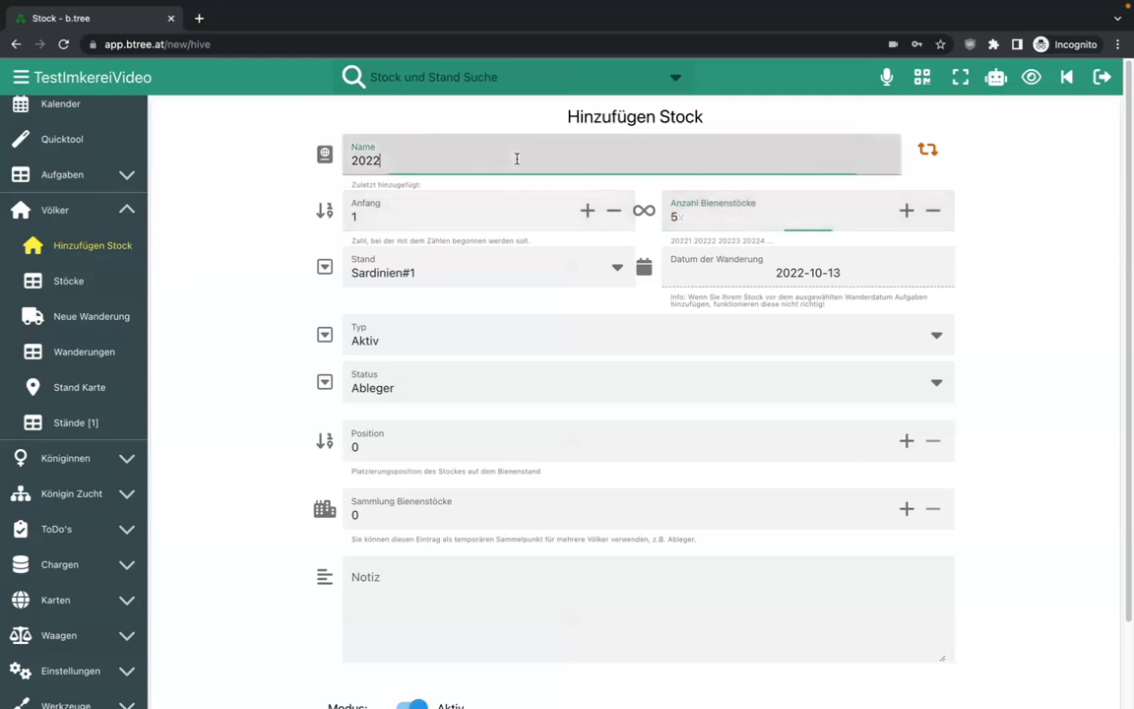
{"action": "type", "text": "0"}
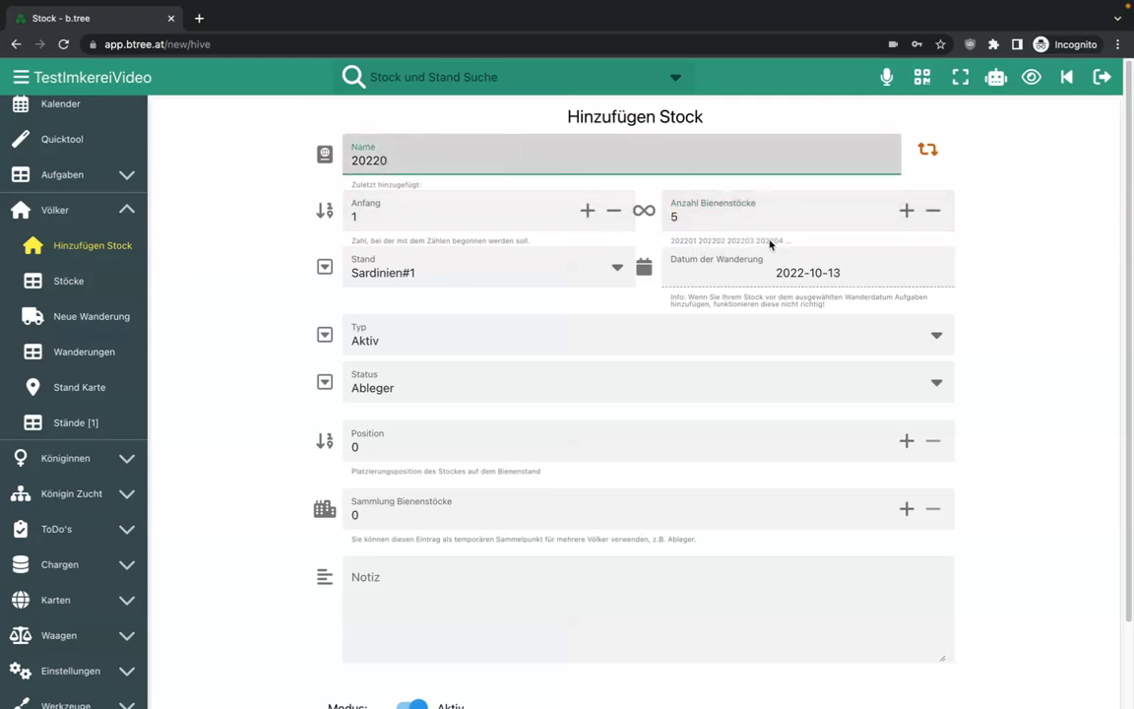
{"action": "left_click", "coordinate": [253, 289]}
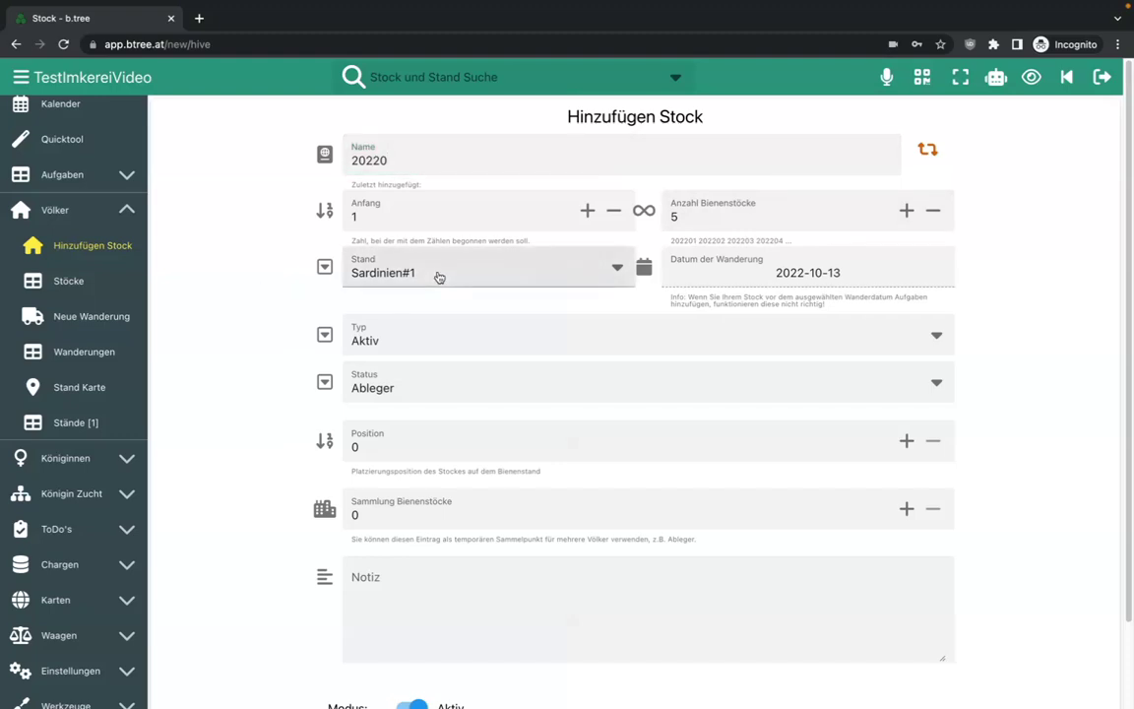
- Set the migration date (Datum der Wanderung) to 2022-01-01
{"action": "left_click", "coordinate": [802, 269]}
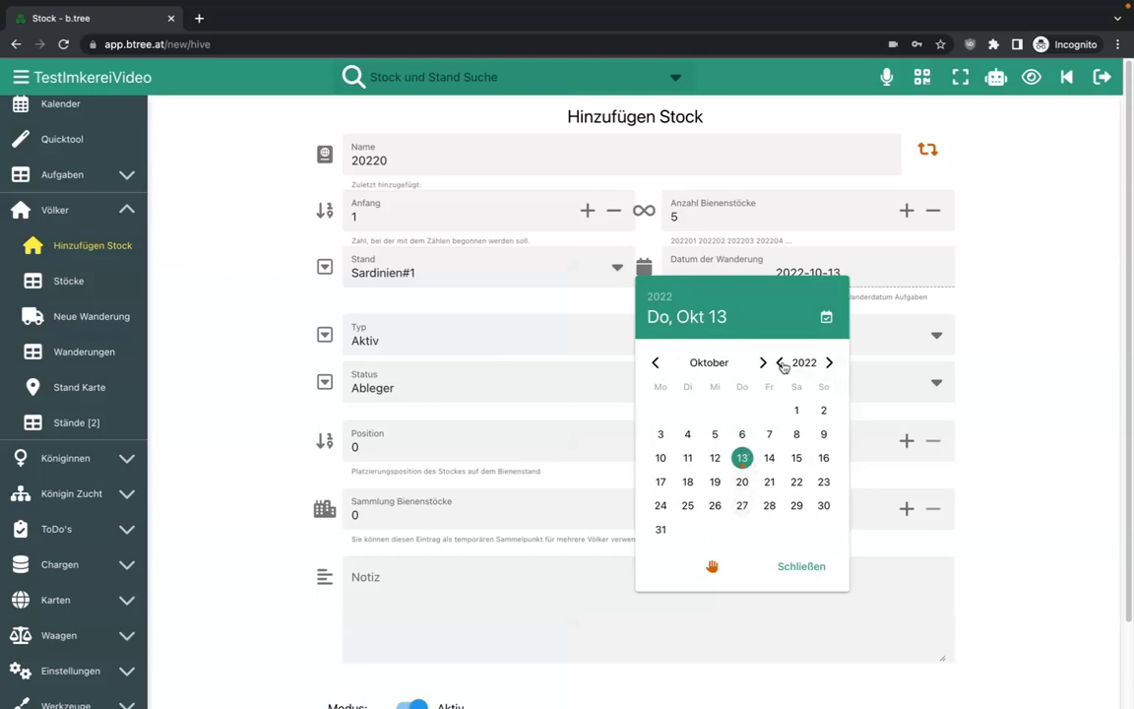
{"action": "left_click", "coordinate": [709, 363]}
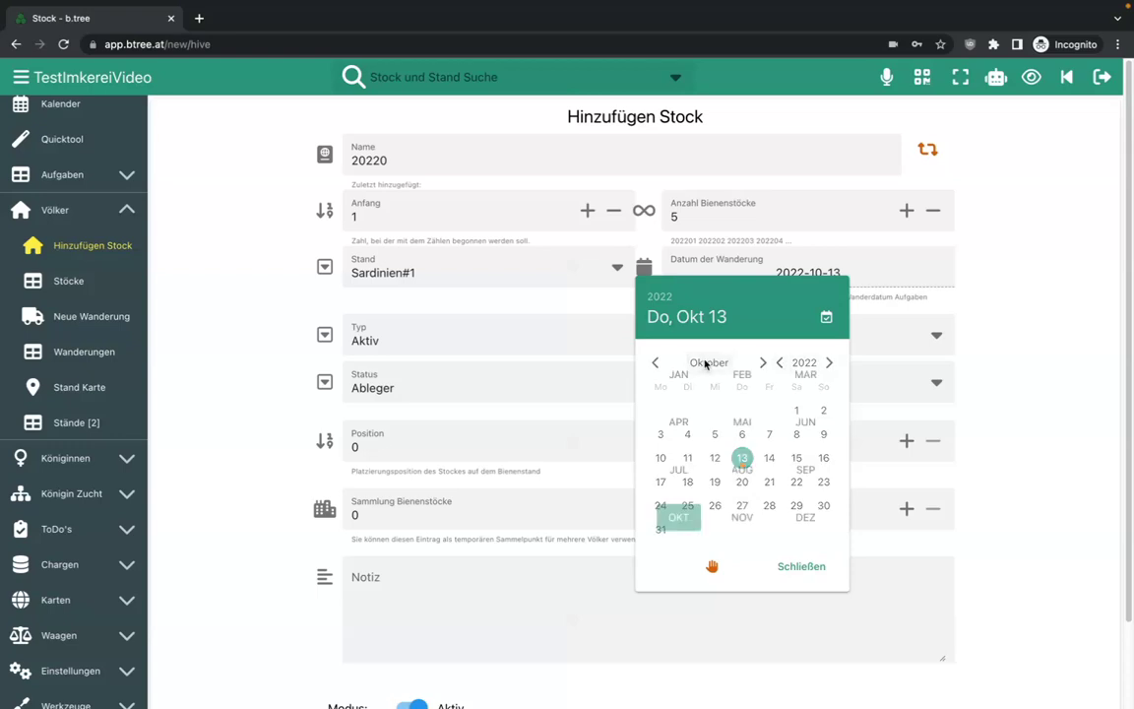
{"action": "left_click", "coordinate": [681, 375]}
{"action": "left_click", "coordinate": [796, 411]}
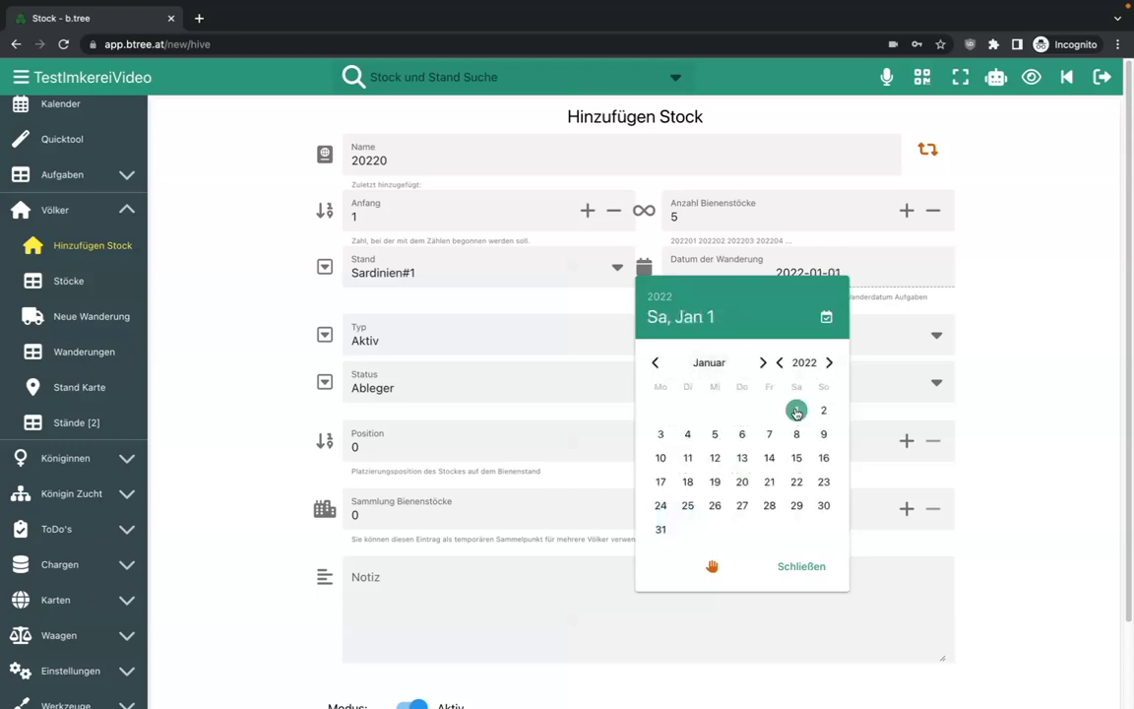
{"action": "left_click", "coordinate": [798, 567]}
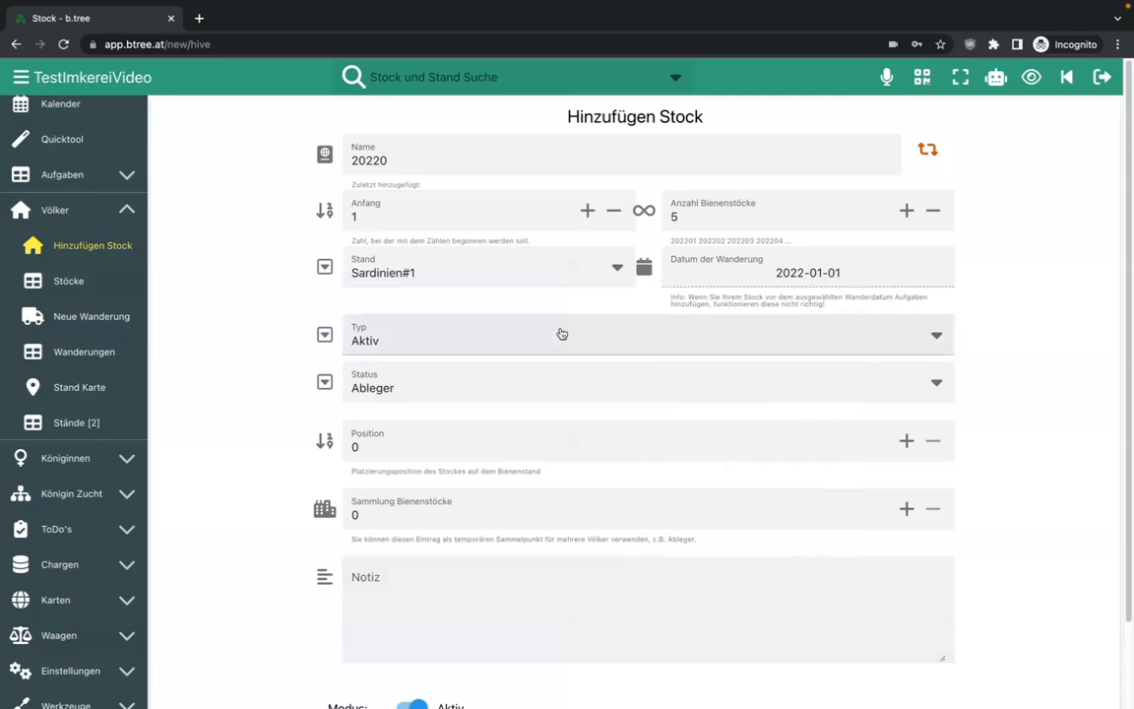
- Look through the available hive types (Typ), keeping Aktiv selected
{"action": "left_click", "coordinate": [510, 332]}
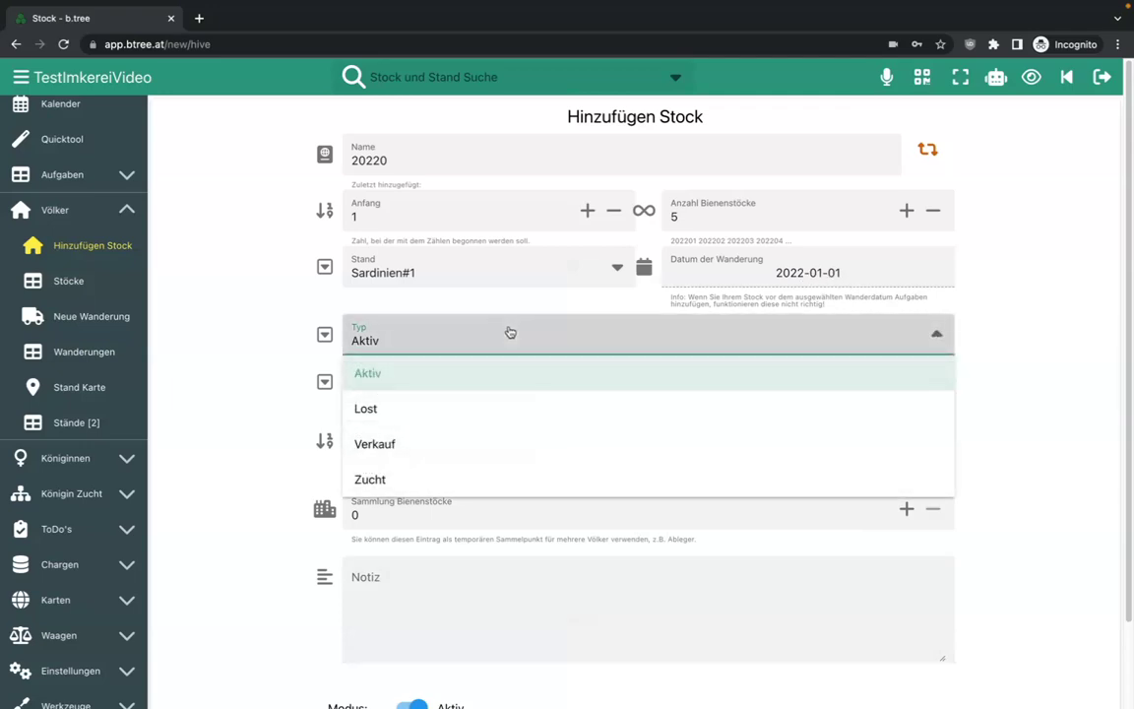
{"action": "left_click", "coordinate": [456, 377]}
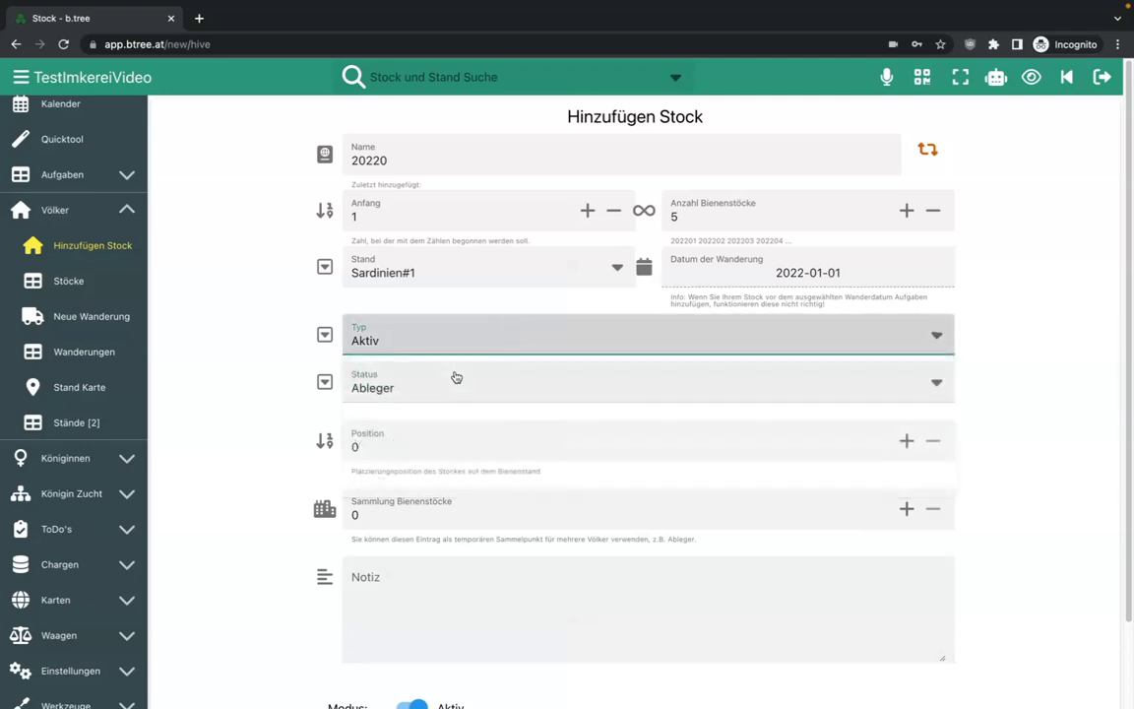
{"action": "left_click", "coordinate": [456, 377]}
{"action": "left_click", "coordinate": [456, 377]}
{"action": "left_click", "coordinate": [454, 339]}
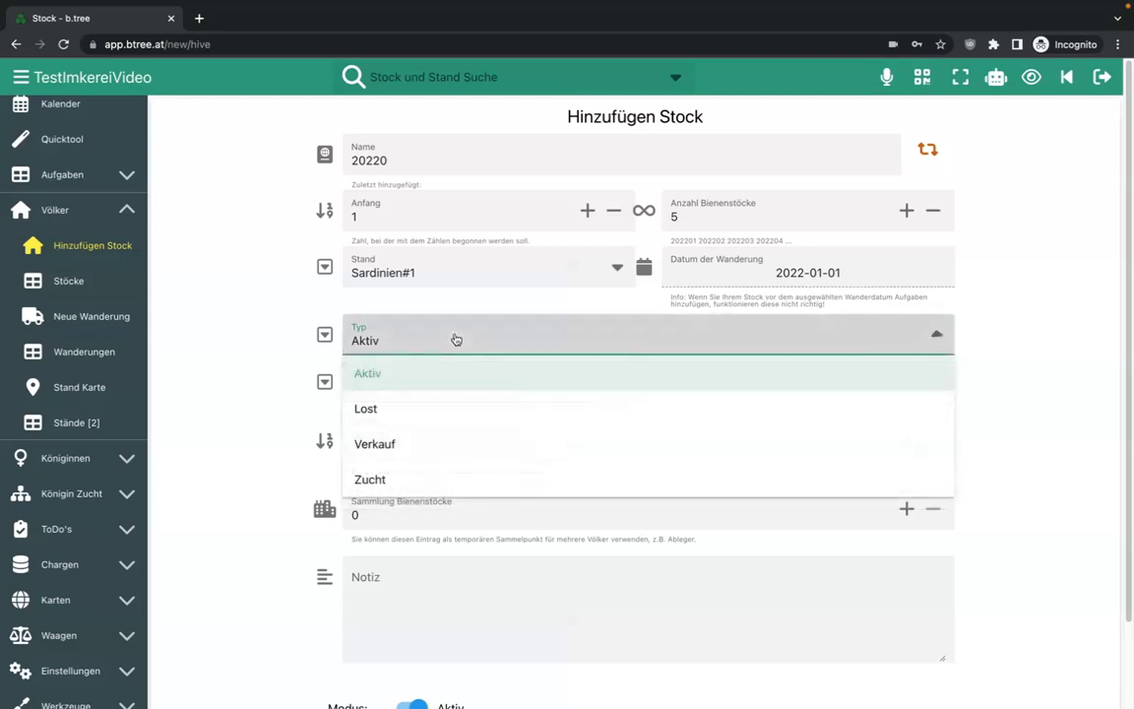
{"action": "left_click", "coordinate": [443, 371]}
{"action": "left_click", "coordinate": [443, 372]}
{"action": "left_click", "coordinate": [449, 348]}
{"action": "left_click", "coordinate": [449, 349]}
{"action": "left_click", "coordinate": [449, 346]}
{"action": "left_click", "coordinate": [449, 346]}
{"action": "left_click", "coordinate": [448, 347]}
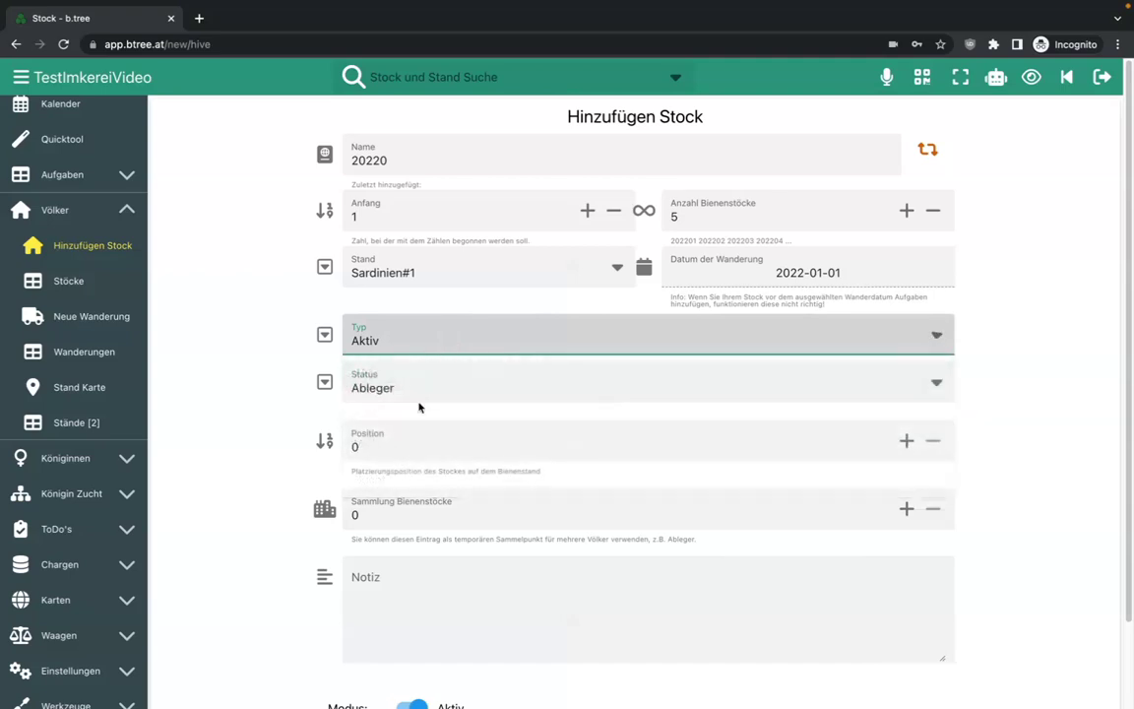
{"action": "left_click", "coordinate": [262, 418]}
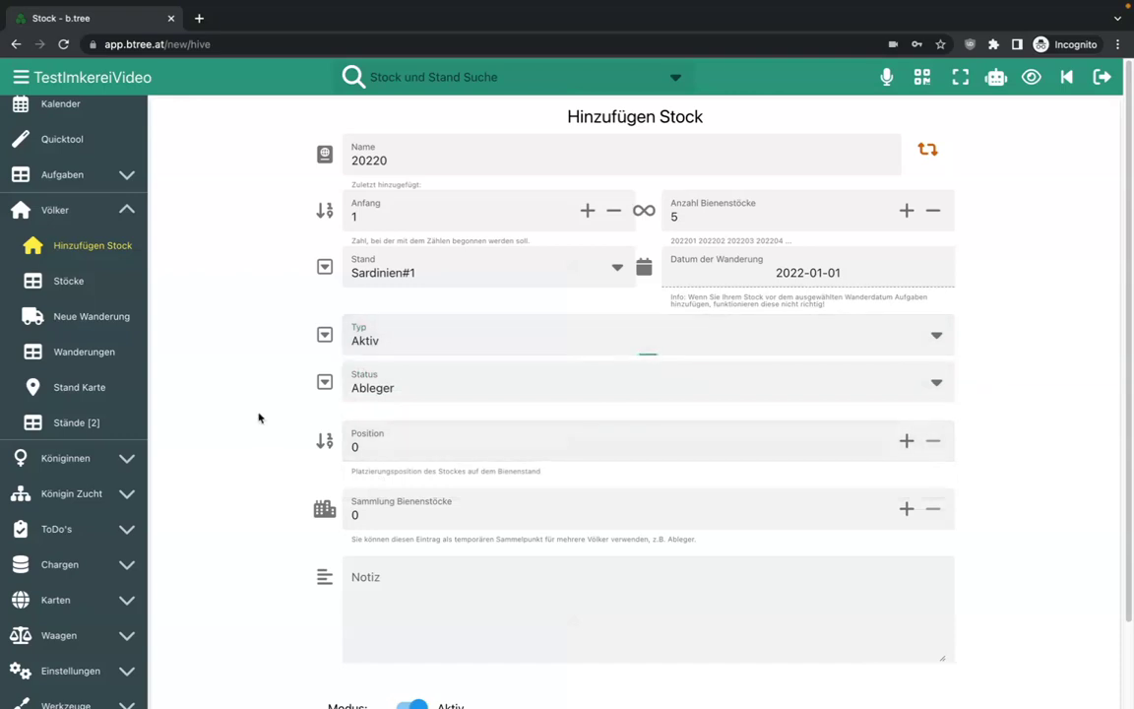
- Leave the hive collection value (Sammlung Bienenstöcke) at 0 and save the series of five hives
{"action": "scroll", "coordinate": [259, 417], "scroll_direction": "down", "scroll_amount": 2}
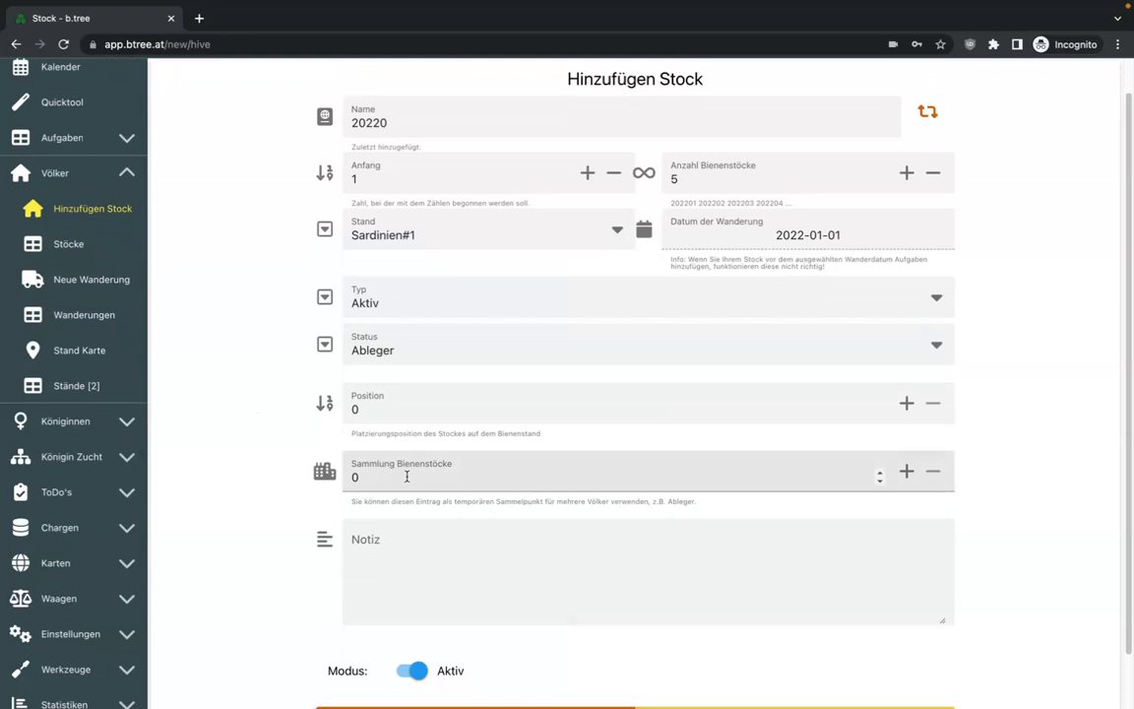
{"action": "left_click", "coordinate": [406, 476]}
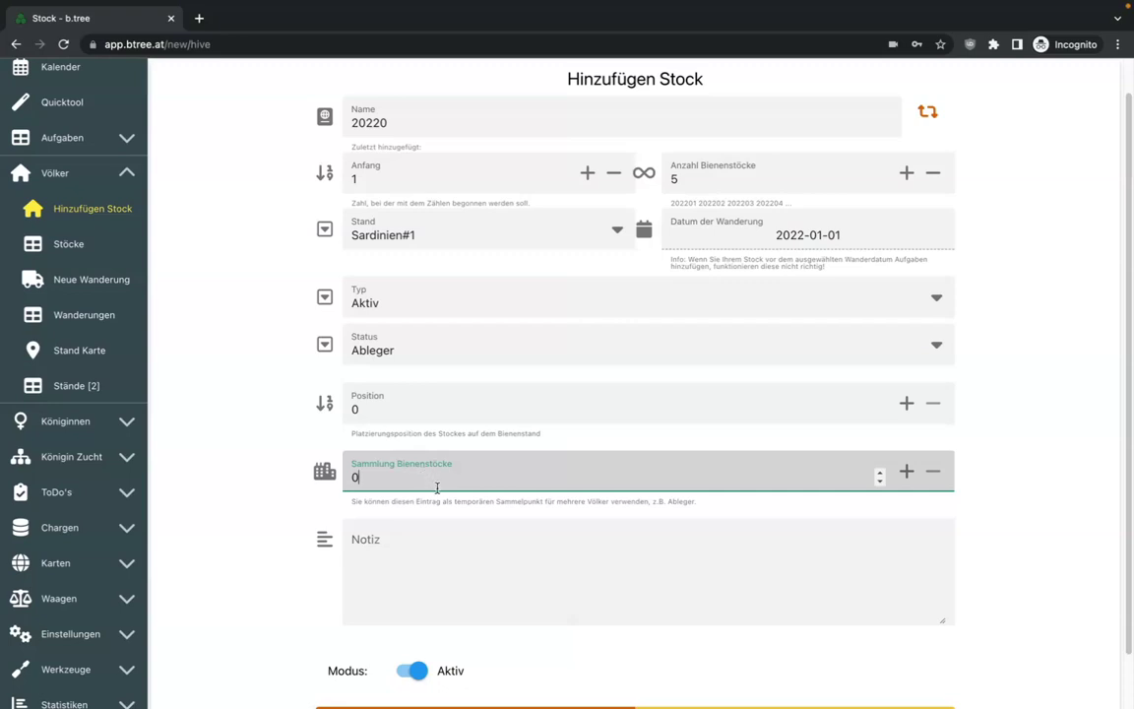
{"action": "scroll", "coordinate": [248, 587], "scroll_direction": "down", "scroll_amount": 1}
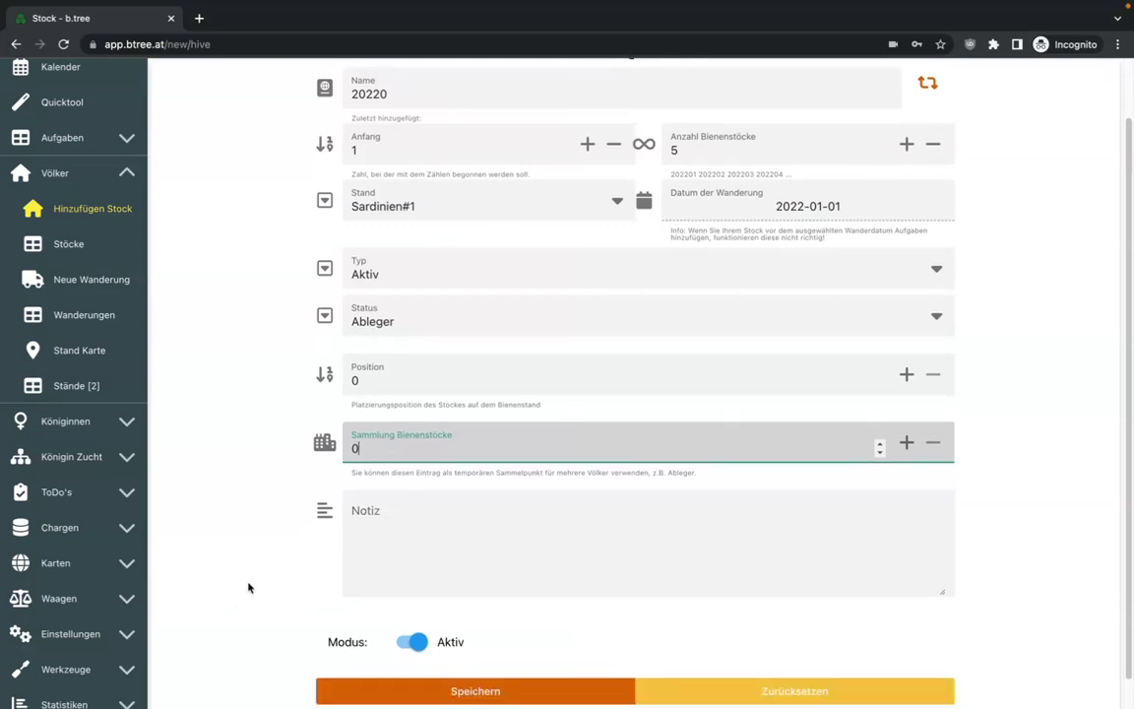
{"action": "scroll", "coordinate": [251, 399], "scroll_direction": "down", "scroll_amount": 1}
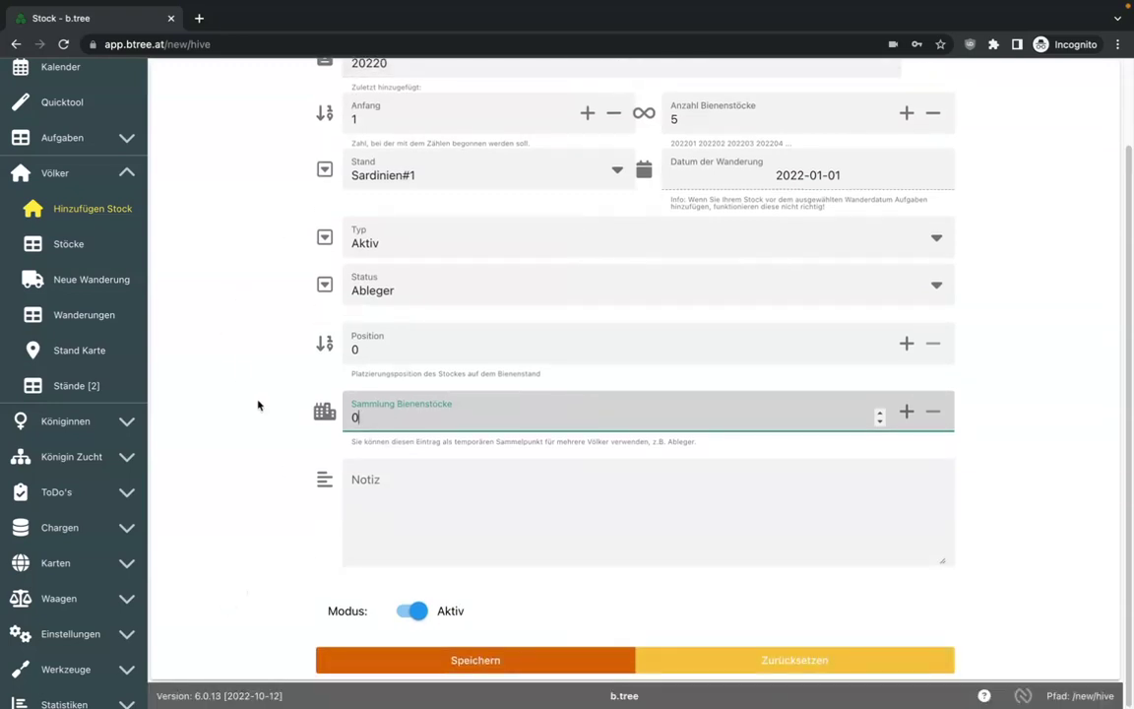
{"action": "left_click", "coordinate": [453, 659]}
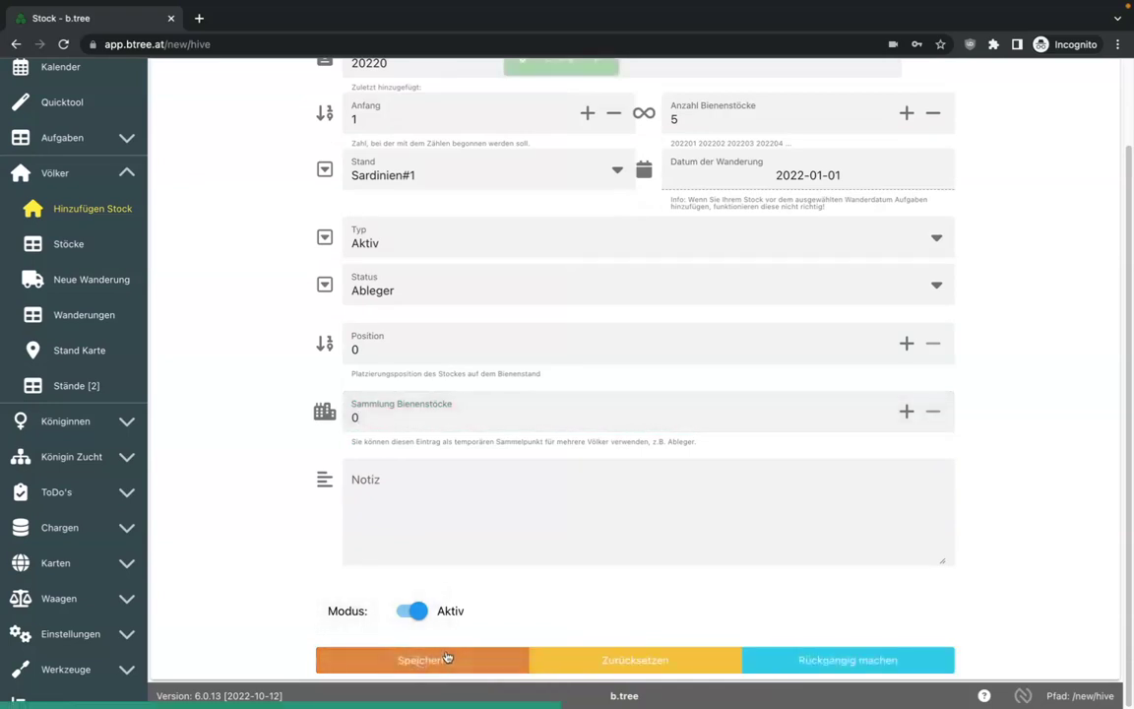
- Check the recently added hives and the entries offered by the hive and apiary search
{"action": "scroll", "coordinate": [243, 532], "scroll_direction": "up", "scroll_amount": 3}
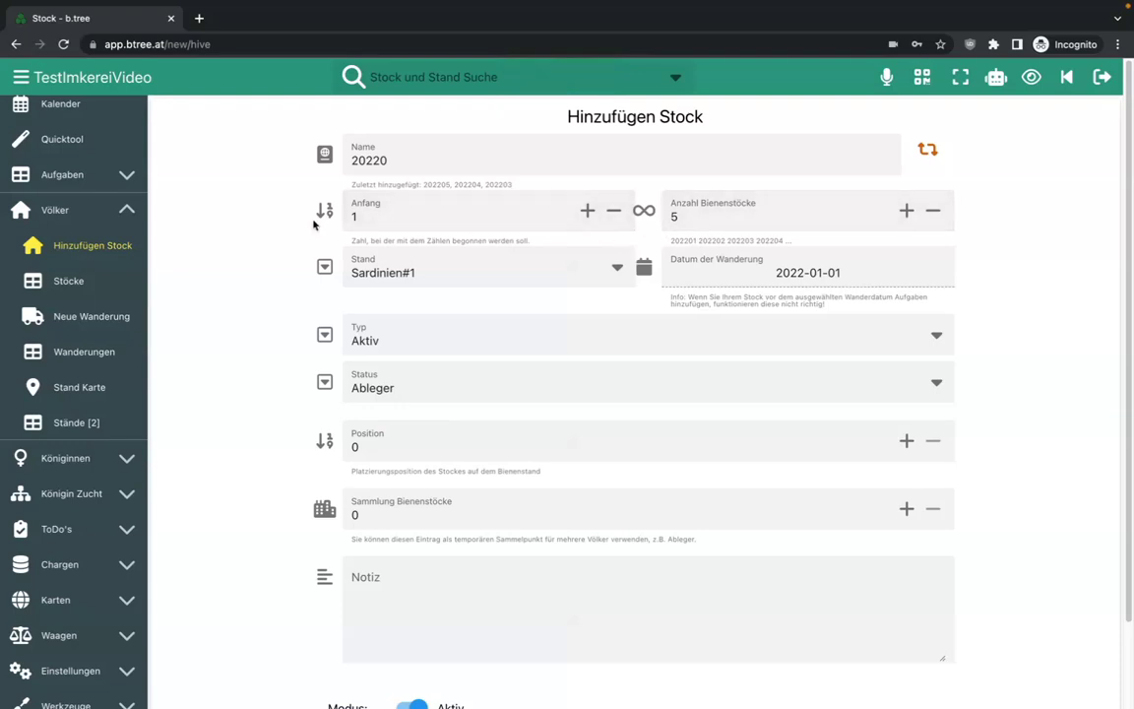
{"action": "left_click", "coordinate": [435, 76]}
{"action": "key", "text": "Escape"}
{"action": "left_click", "coordinate": [354, 77]}
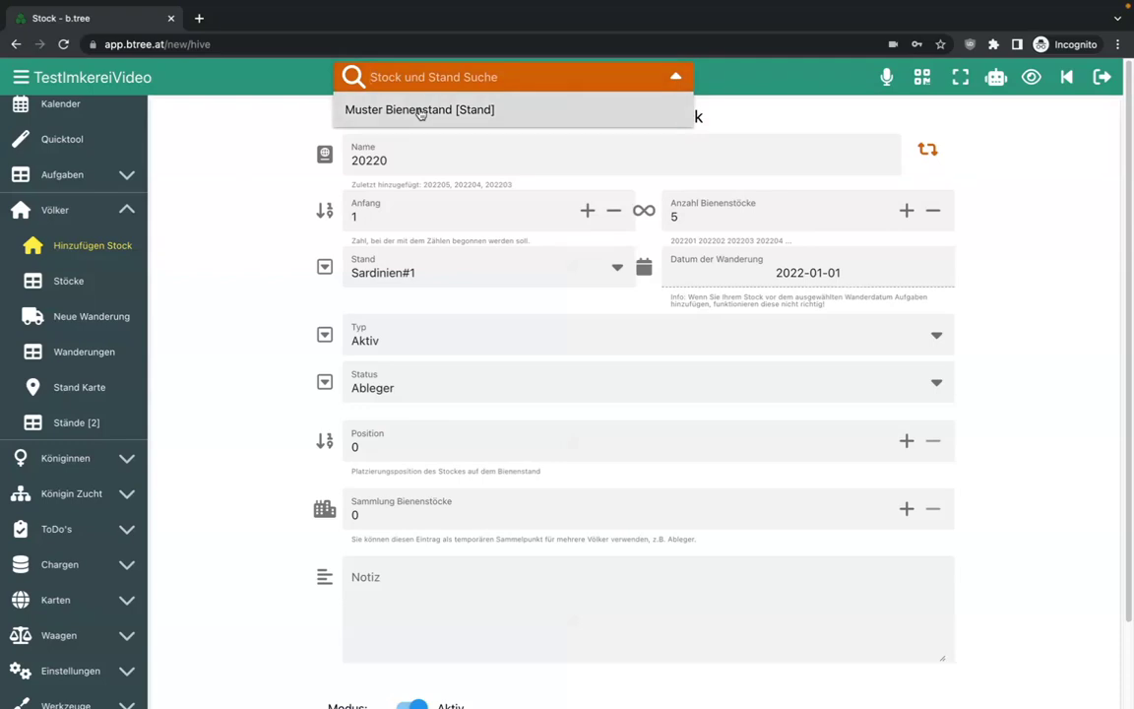
{"action": "left_click", "coordinate": [221, 136]}
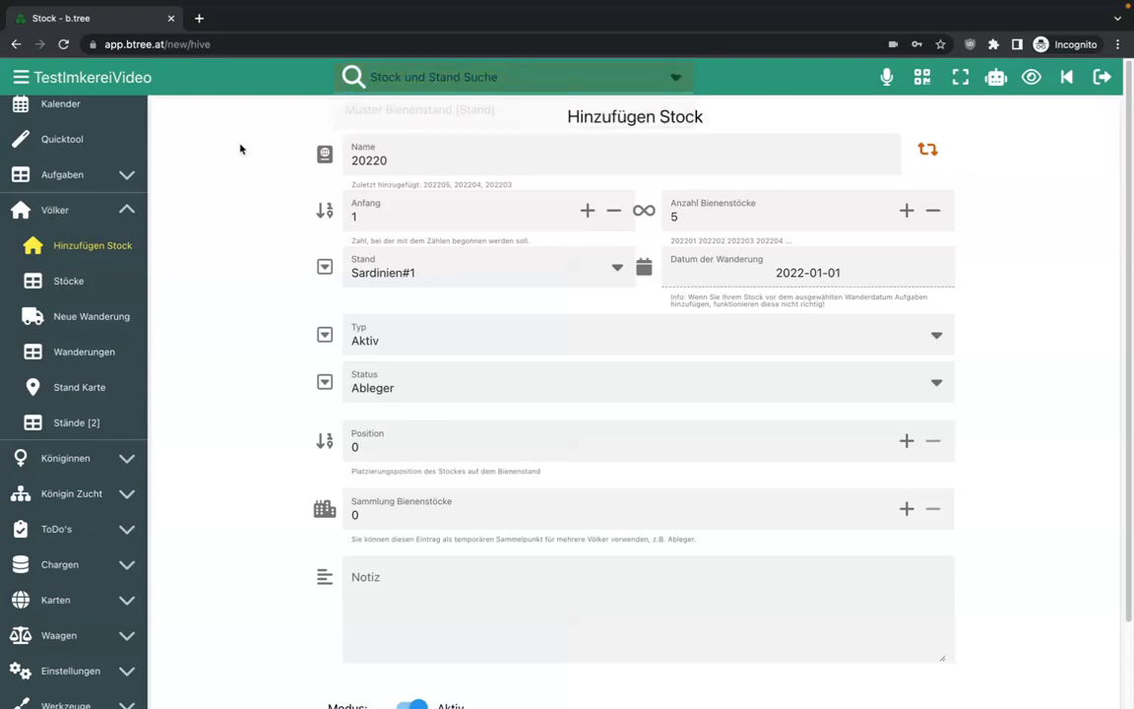
{"action": "left_click", "coordinate": [377, 74]}
{"action": "left_click", "coordinate": [252, 197]}
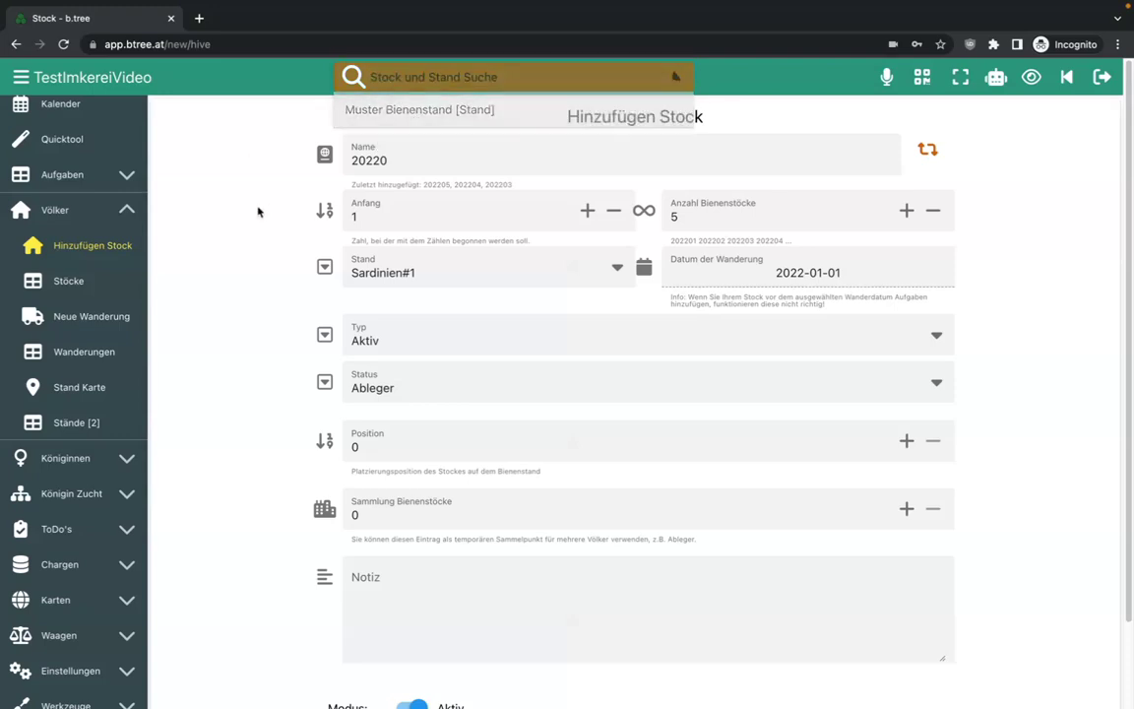
- Refresh the account data (Daten aktualisieren) and open the apiary Sardinien#1 from the hive and apiary search
{"action": "scroll", "coordinate": [76, 421], "scroll_direction": "down", "scroll_amount": 3}
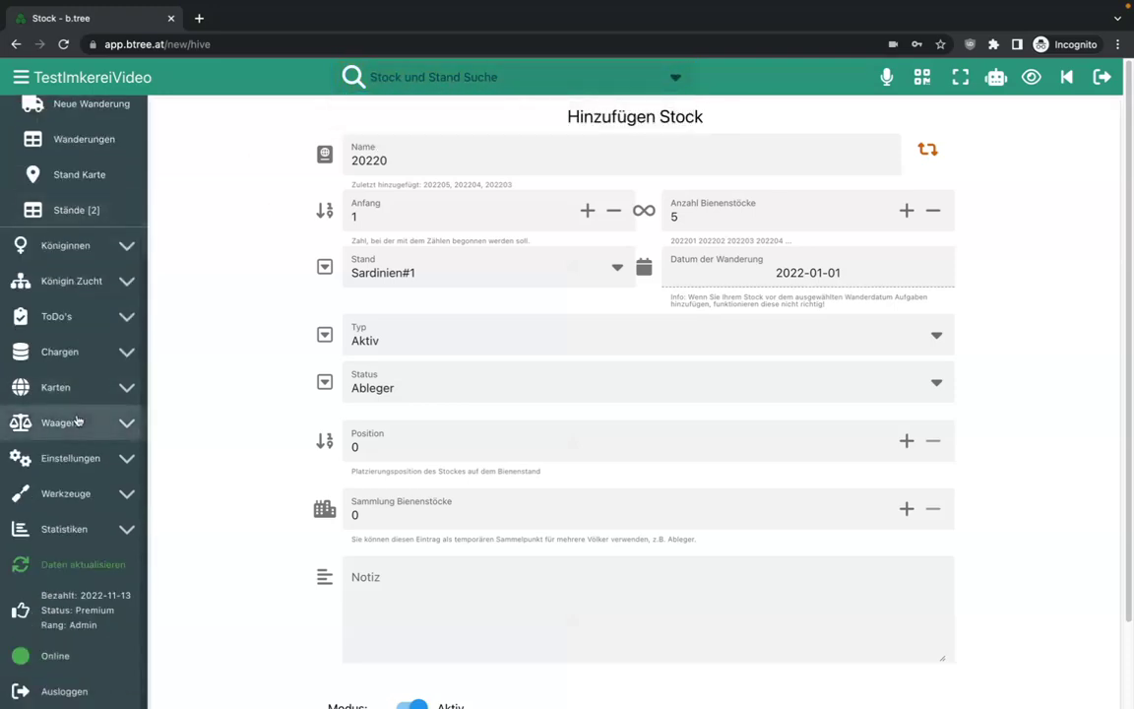
{"action": "left_click", "coordinate": [81, 567]}
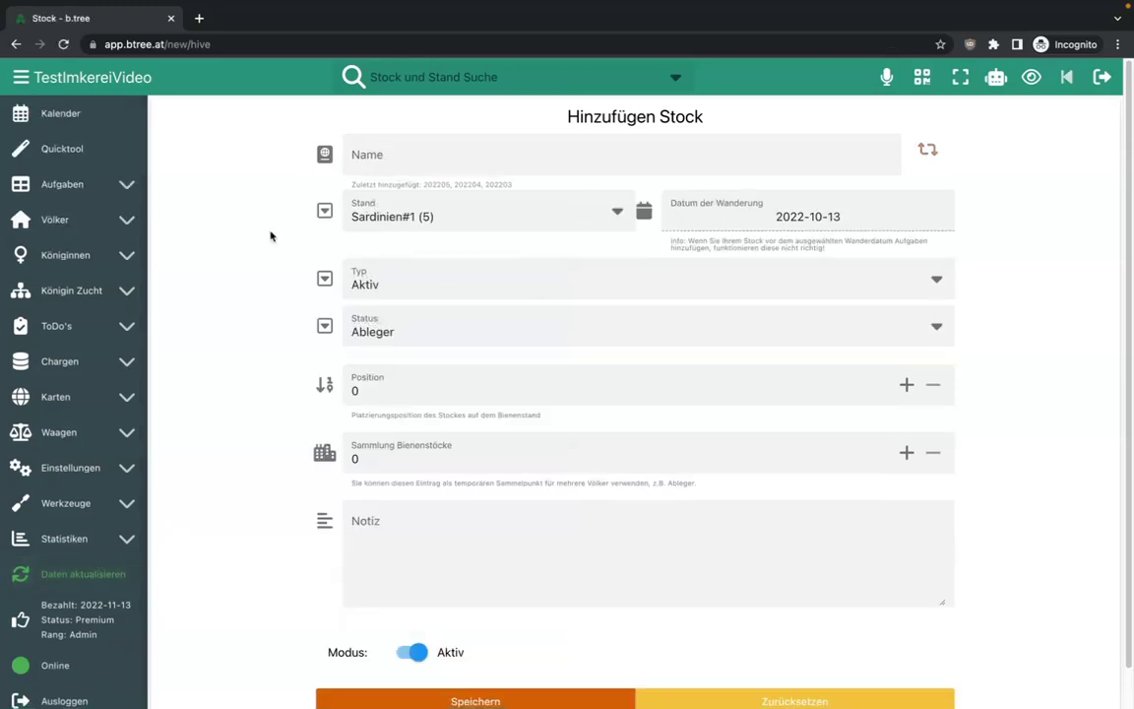
{"action": "left_click", "coordinate": [442, 84]}
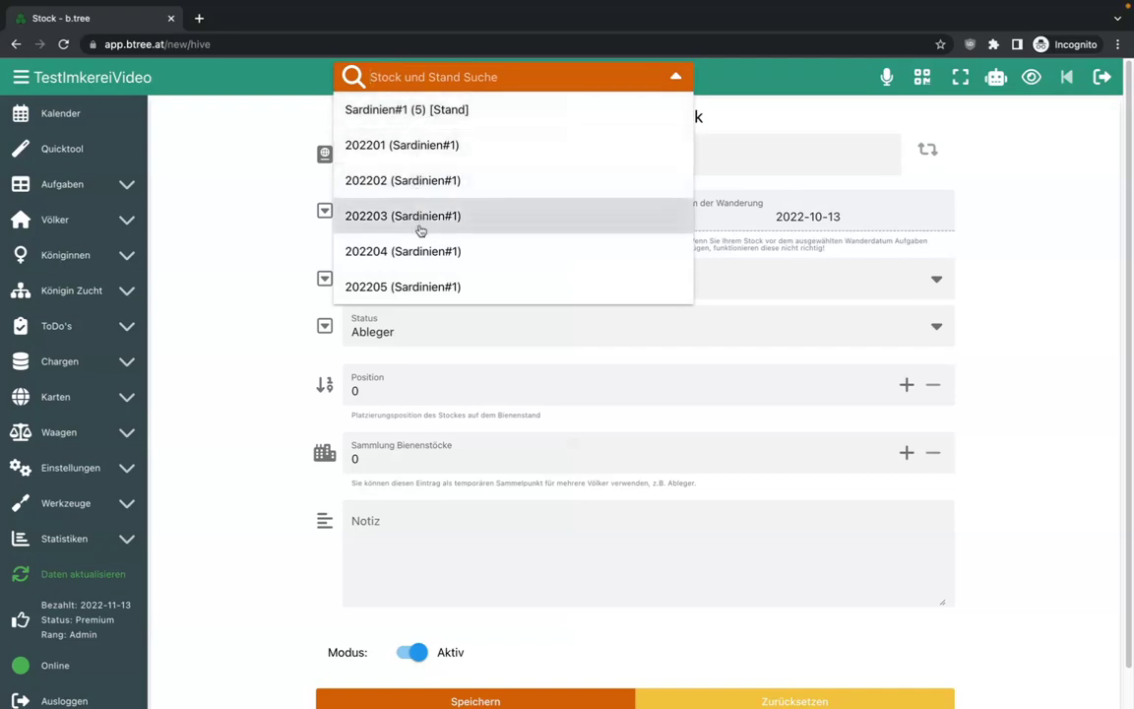
{"action": "left_click", "coordinate": [460, 121]}
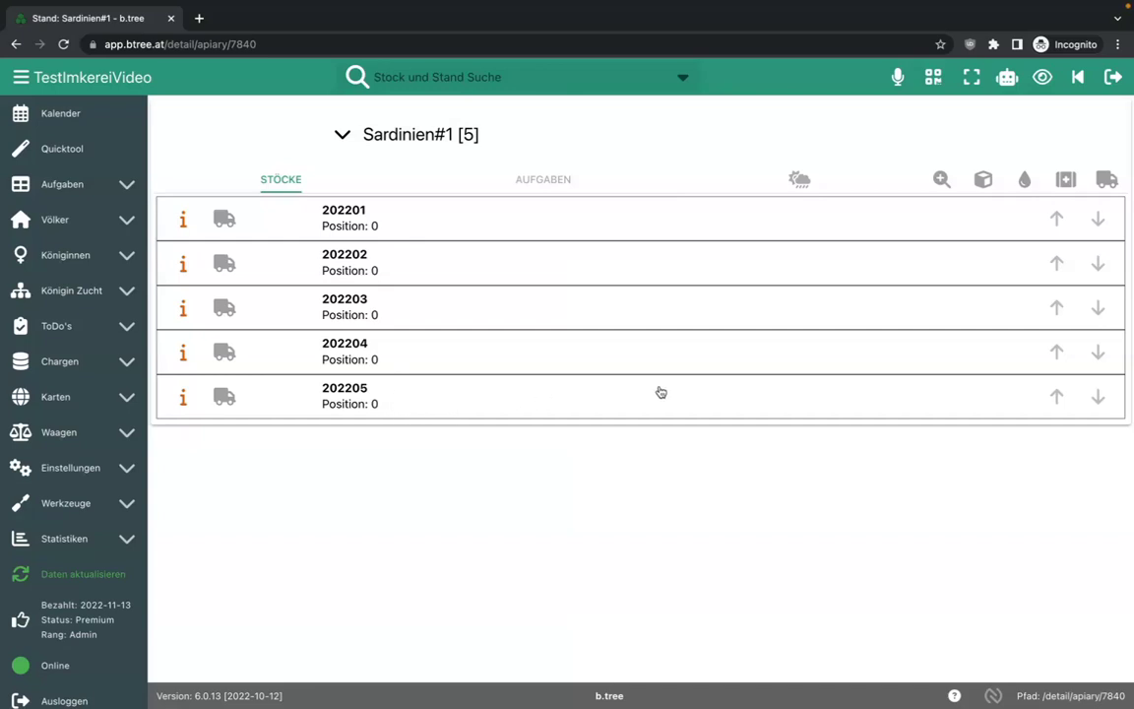
- Reorder the apiary's hives by moving 202205 to the first place and 202203 up above 202202
{"action": "left_click", "coordinate": [602, 398]}
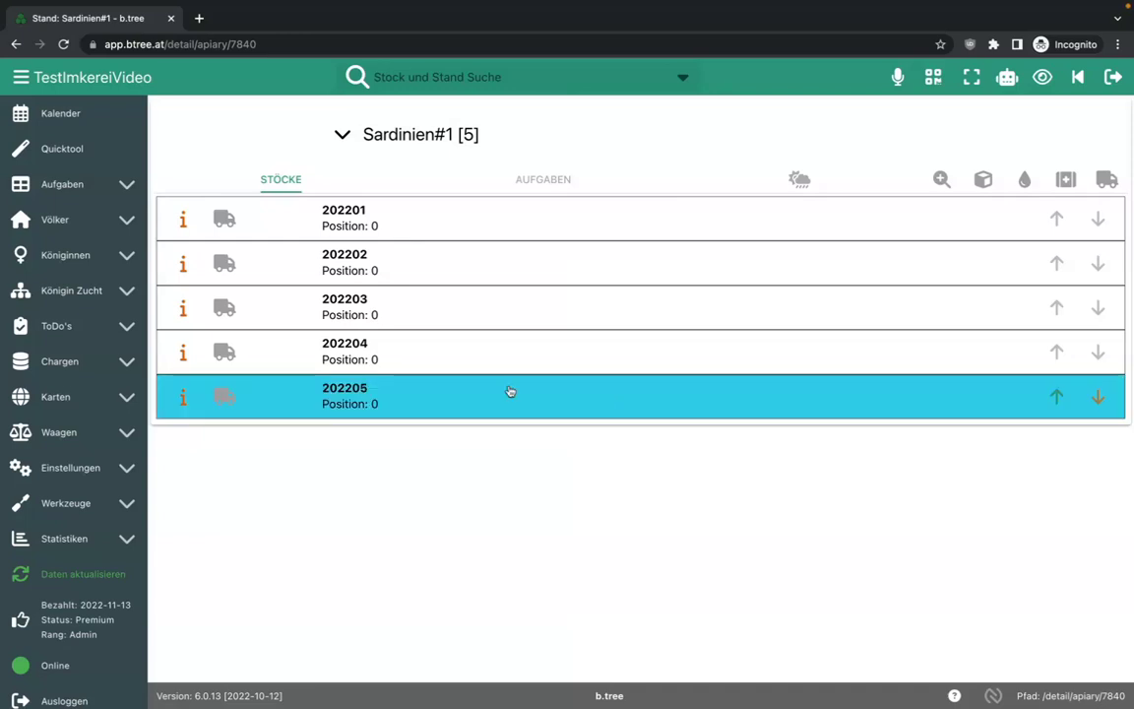
{"action": "left_click", "coordinate": [1057, 398]}
{"action": "left_click", "coordinate": [1057, 353]}
{"action": "left_click", "coordinate": [1058, 307]}
{"action": "left_click", "coordinate": [1057, 263]}
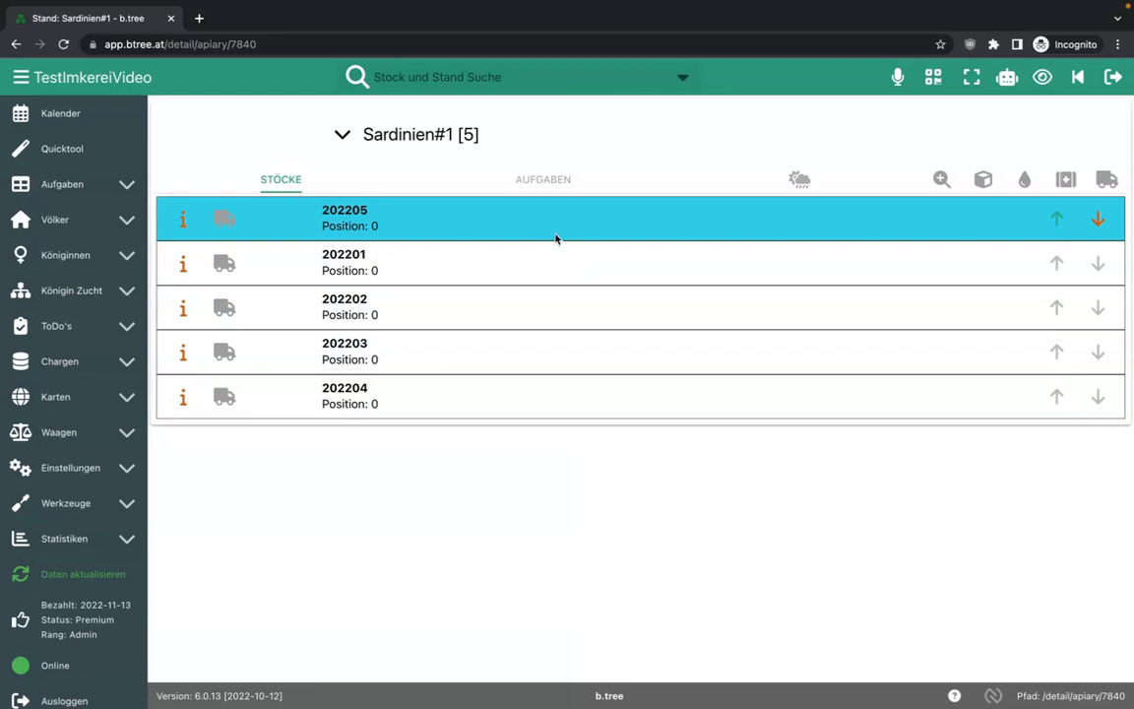
{"action": "left_click", "coordinate": [531, 265]}
{"action": "left_click", "coordinate": [506, 223]}
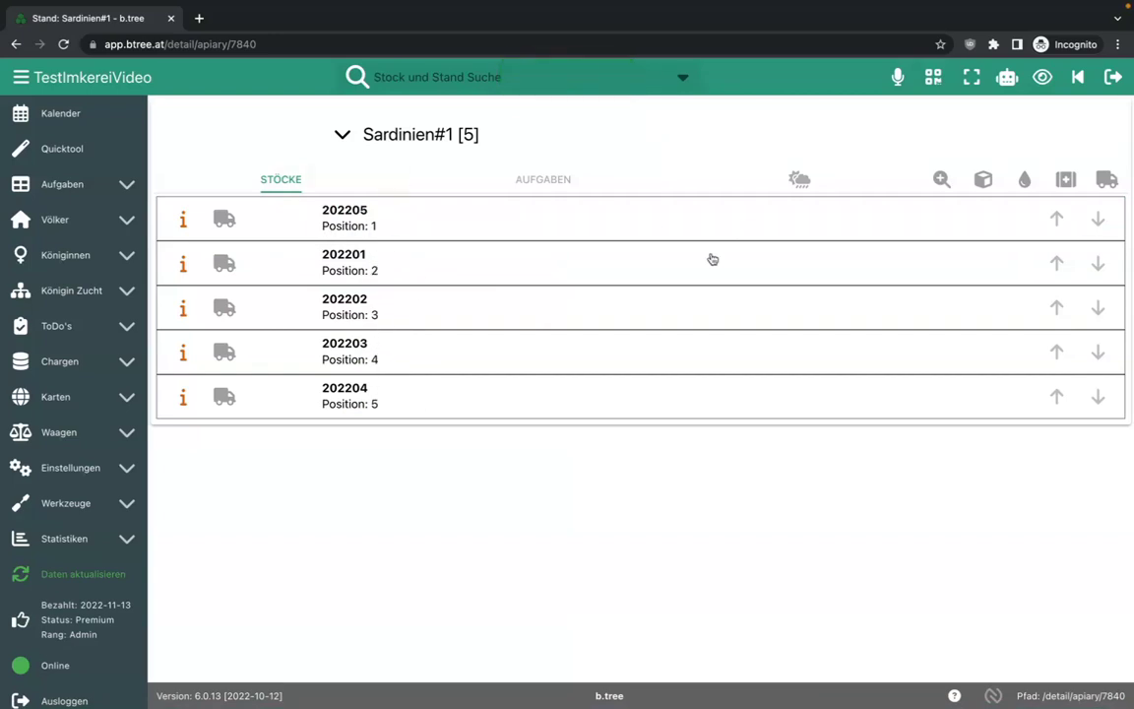
{"action": "left_click", "coordinate": [542, 352]}
{"action": "left_click", "coordinate": [1054, 357]}
- Examine the migration form of hive 202201 without saving, and look through hive 202205's tasks by year
{"action": "left_click", "coordinate": [223, 261]}
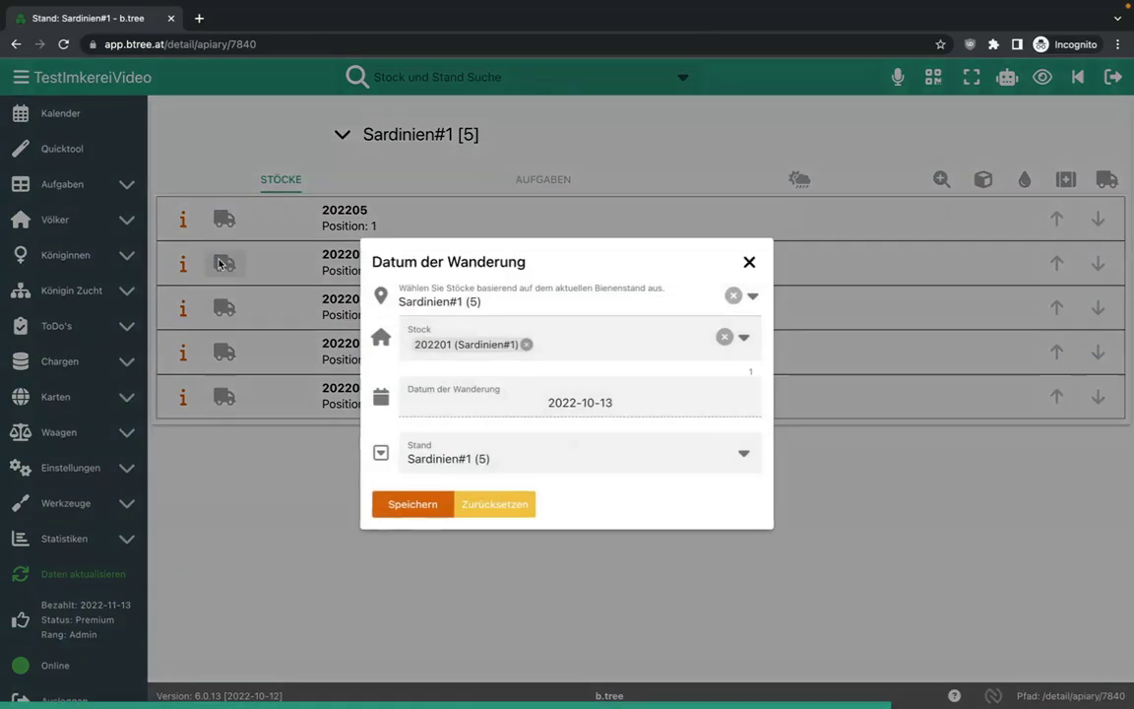
{"action": "left_click", "coordinate": [749, 262]}
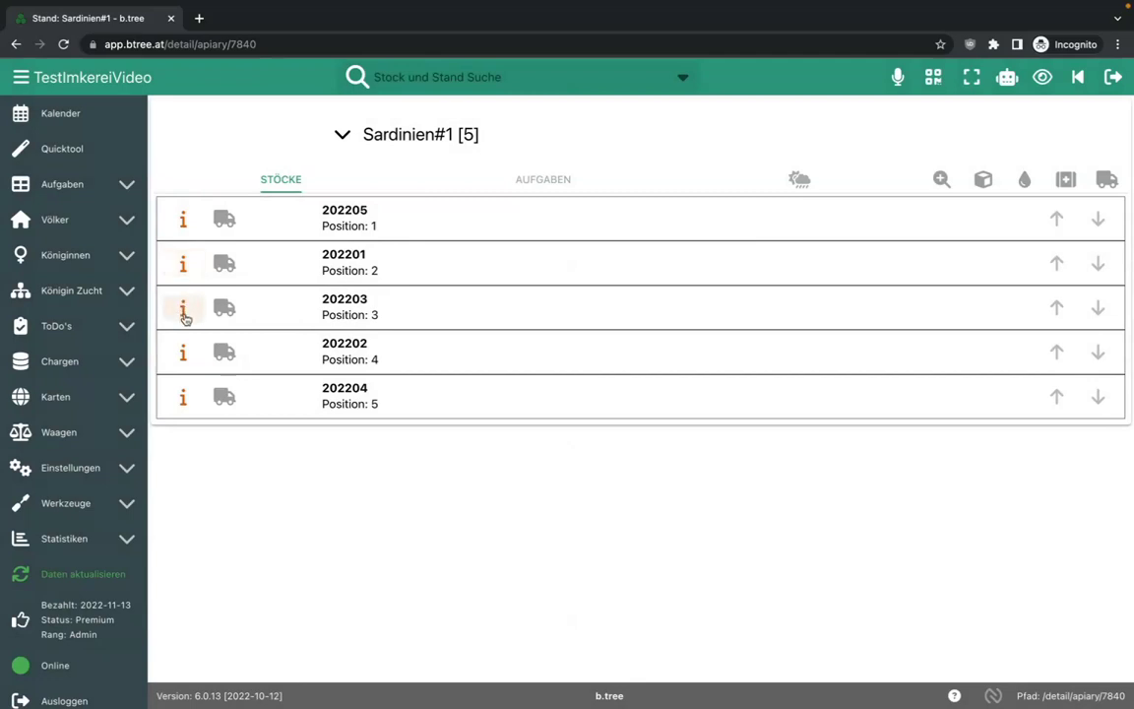
{"action": "left_click", "coordinate": [183, 219]}
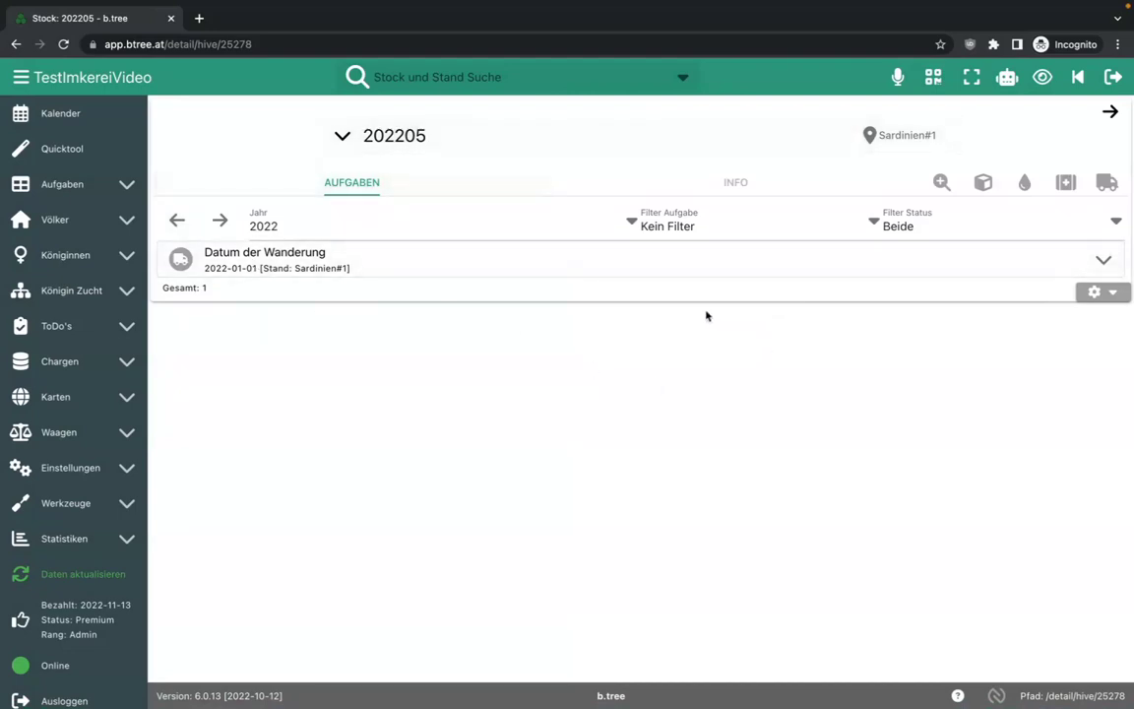
{"action": "left_click", "coordinate": [179, 221]}
{"action": "left_click", "coordinate": [208, 226]}
{"action": "left_click", "coordinate": [209, 223]}
{"action": "left_click", "coordinate": [177, 221]}
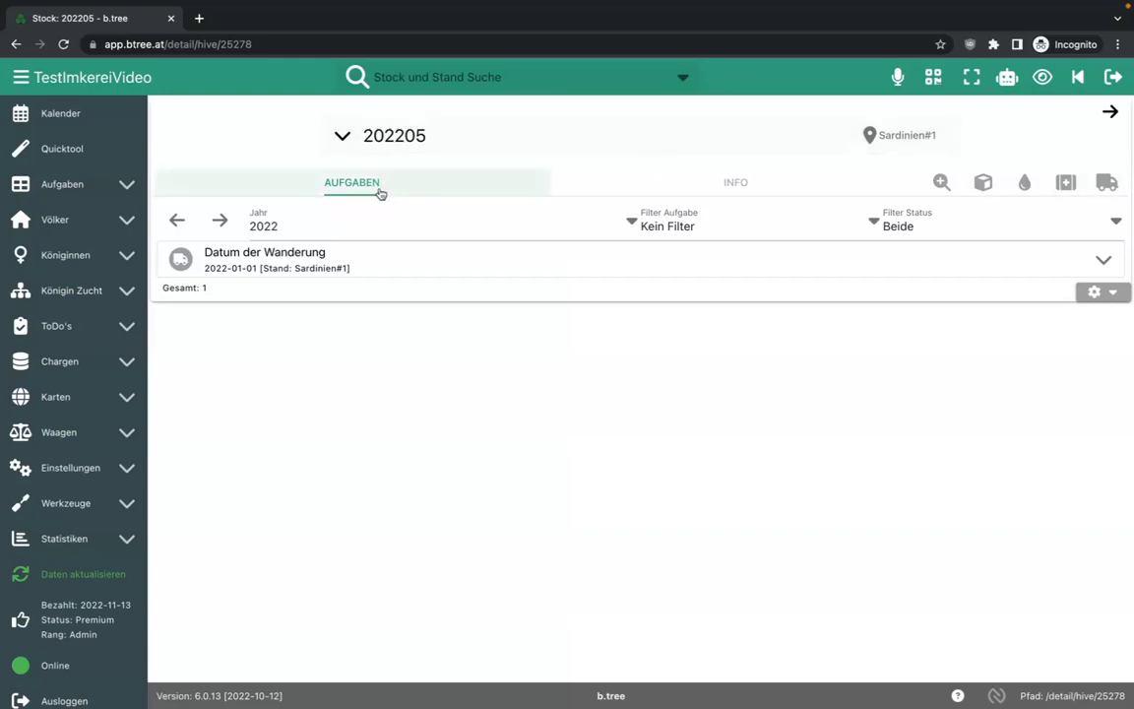
- Start a Fütterung task in the Quicktool and assign it to all hives of the apiary Sardinien#1
{"action": "left_click", "coordinate": [98, 148]}
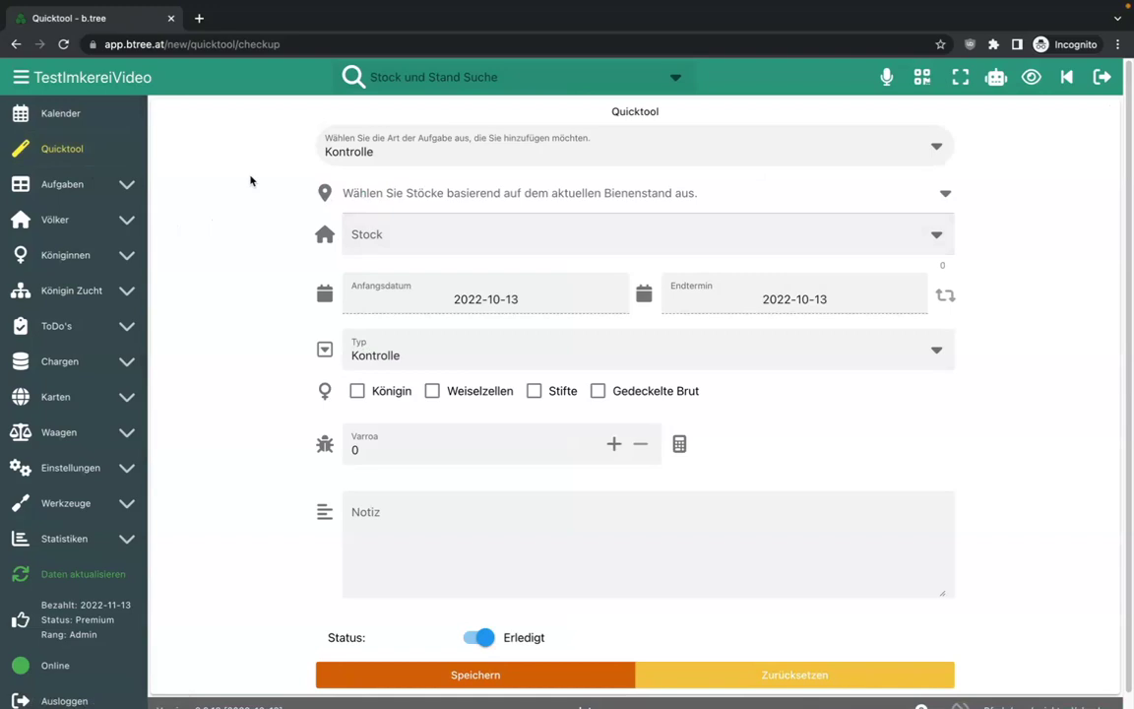
{"action": "left_click", "coordinate": [340, 155]}
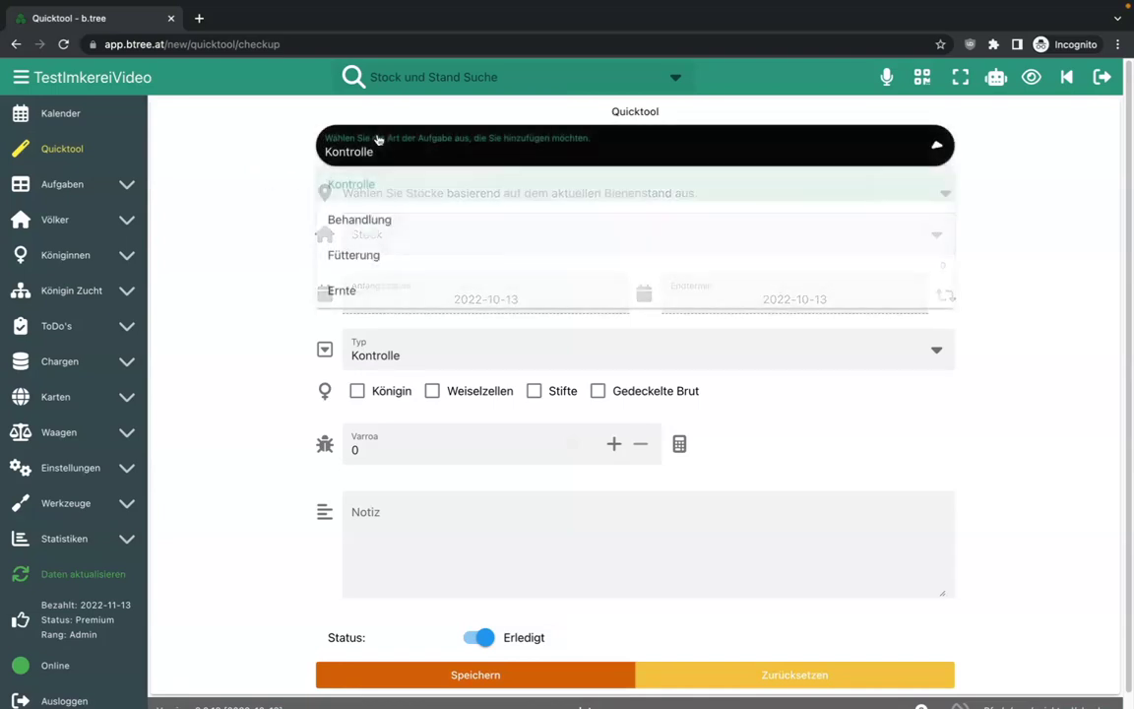
{"action": "left_click", "coordinate": [392, 252]}
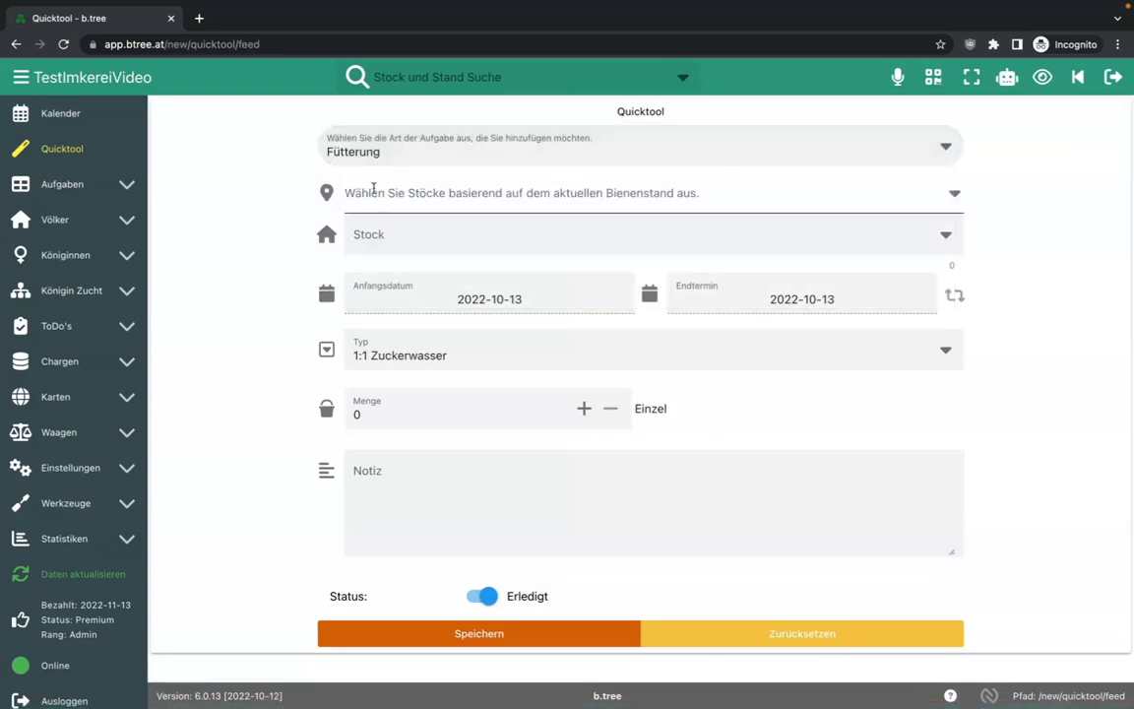
{"action": "left_click", "coordinate": [384, 235]}
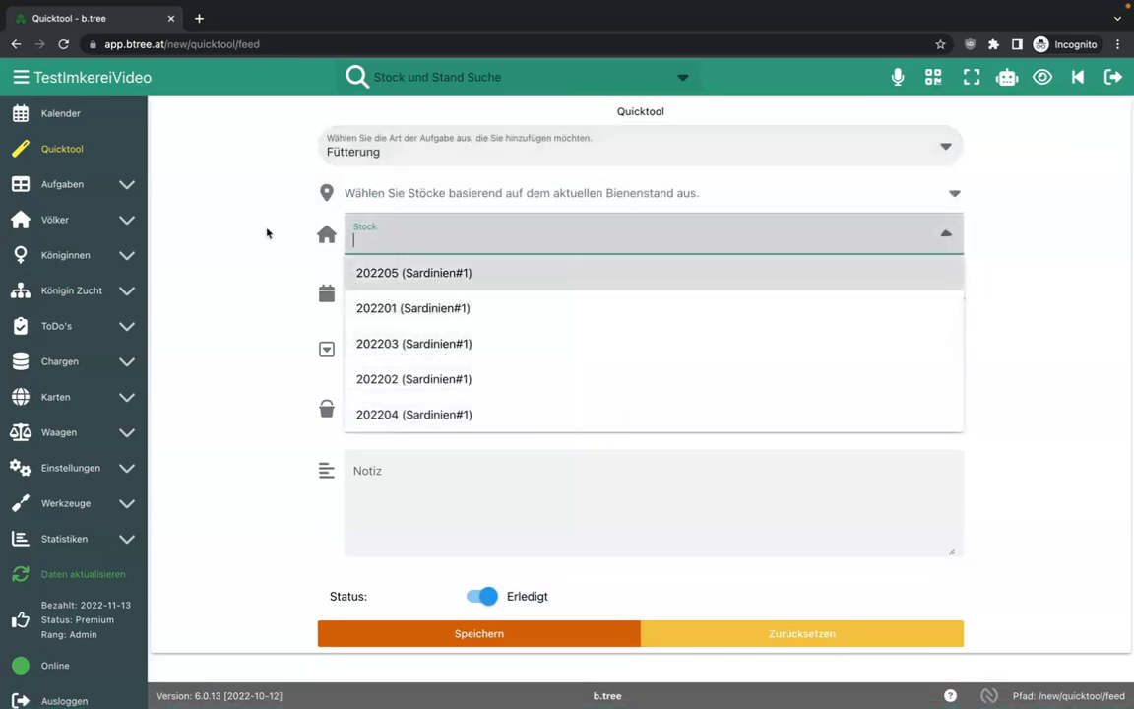
{"action": "left_click", "coordinate": [323, 219]}
{"action": "left_click", "coordinate": [391, 189]}
{"action": "left_click", "coordinate": [426, 227]}
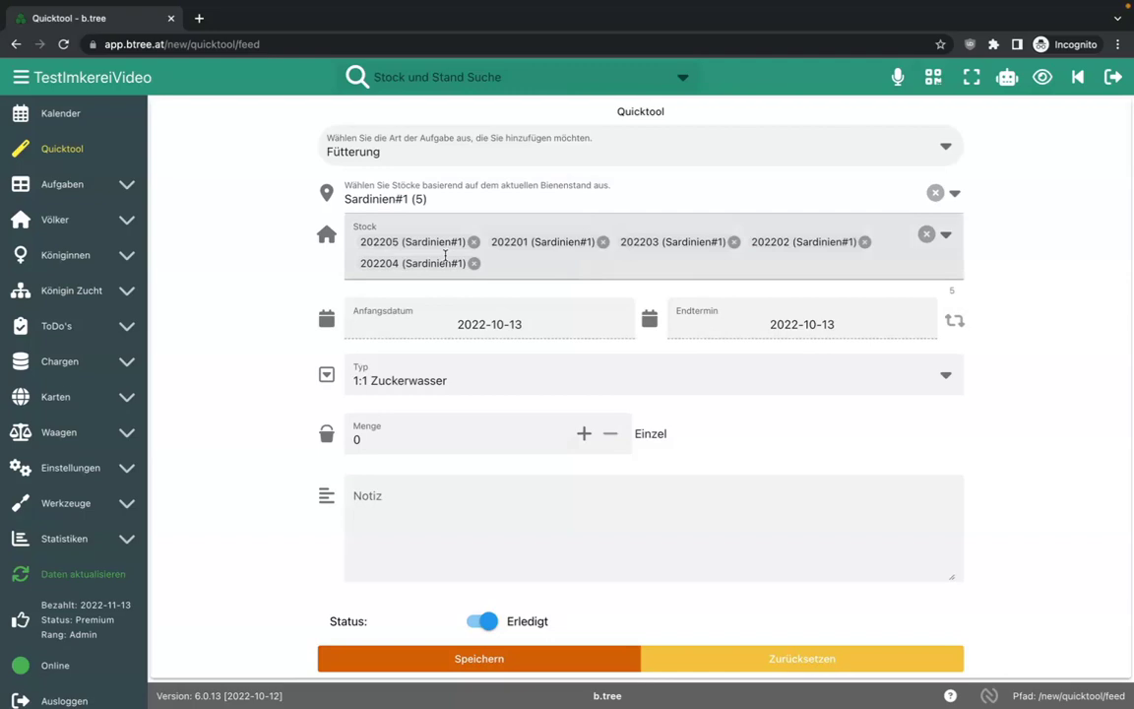
- Turn on repetition for the feeding task with an interval (Intervall) of 7 days and 3 repeats (Wiederholen)
{"action": "left_click", "coordinate": [954, 321]}
{"action": "left_click", "coordinate": [413, 375]}
{"action": "key", "text": "BackSpace"}
{"action": "type", "text": "3"}
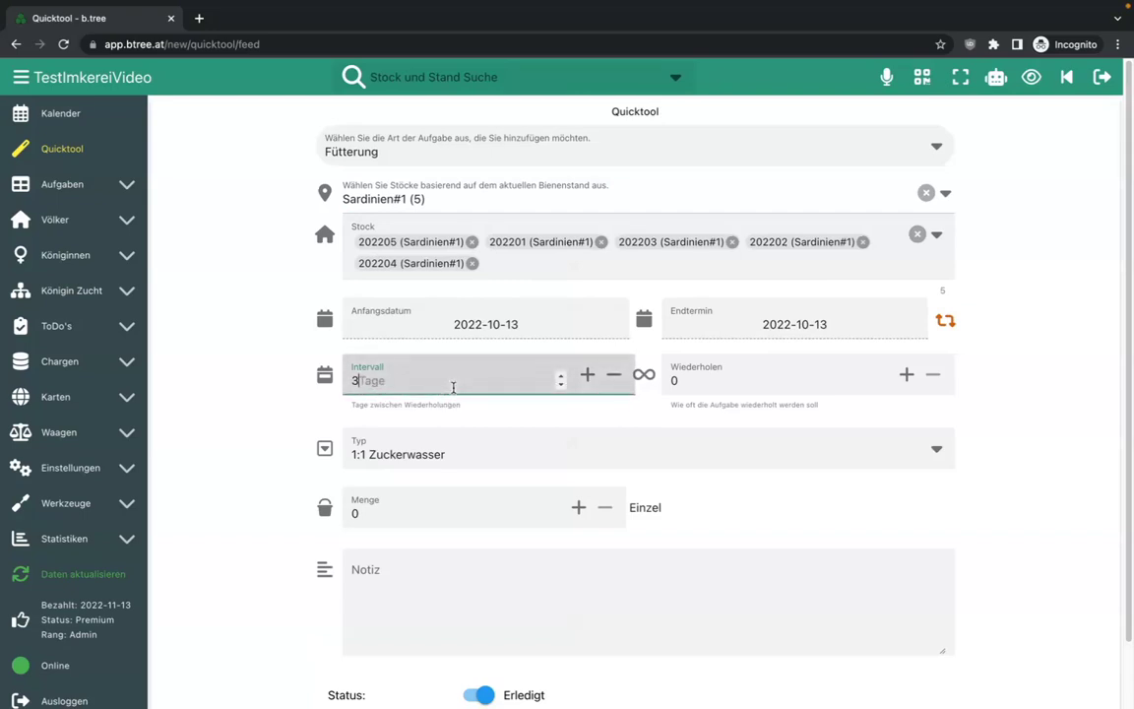
{"action": "left_click", "coordinate": [739, 380]}
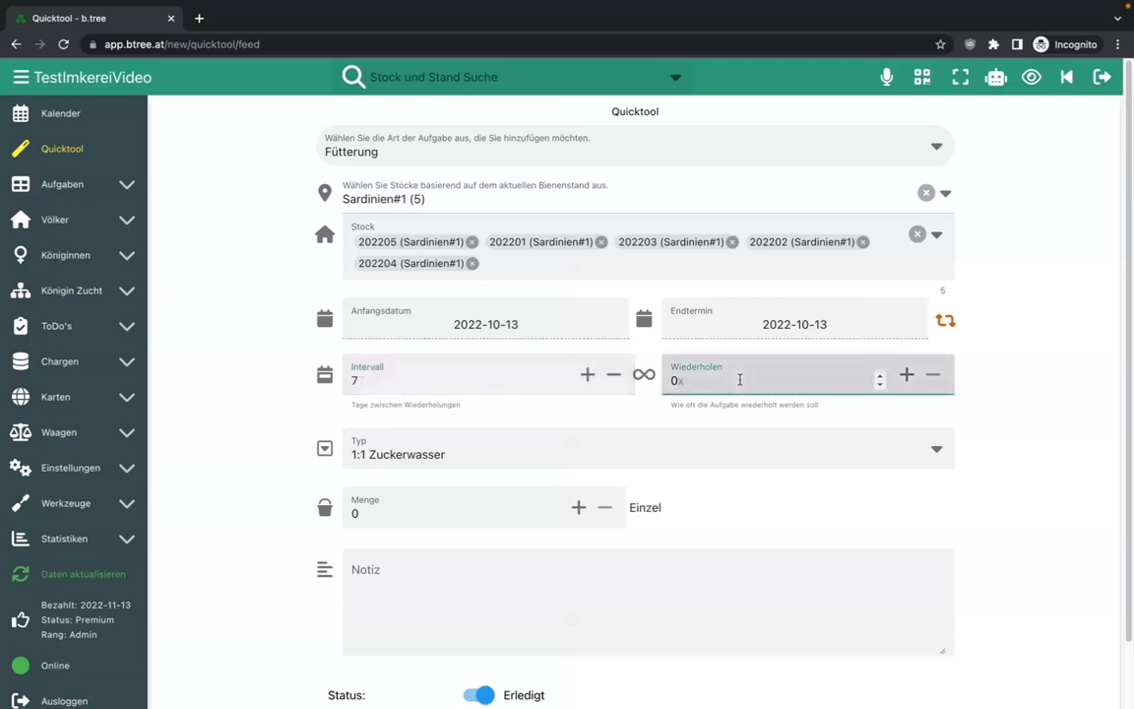
{"action": "left_click", "coordinate": [246, 317]}
- Set the feeding task's start date (Anfangsdatum) to 2022-10-10
{"action": "left_click", "coordinate": [489, 321]}
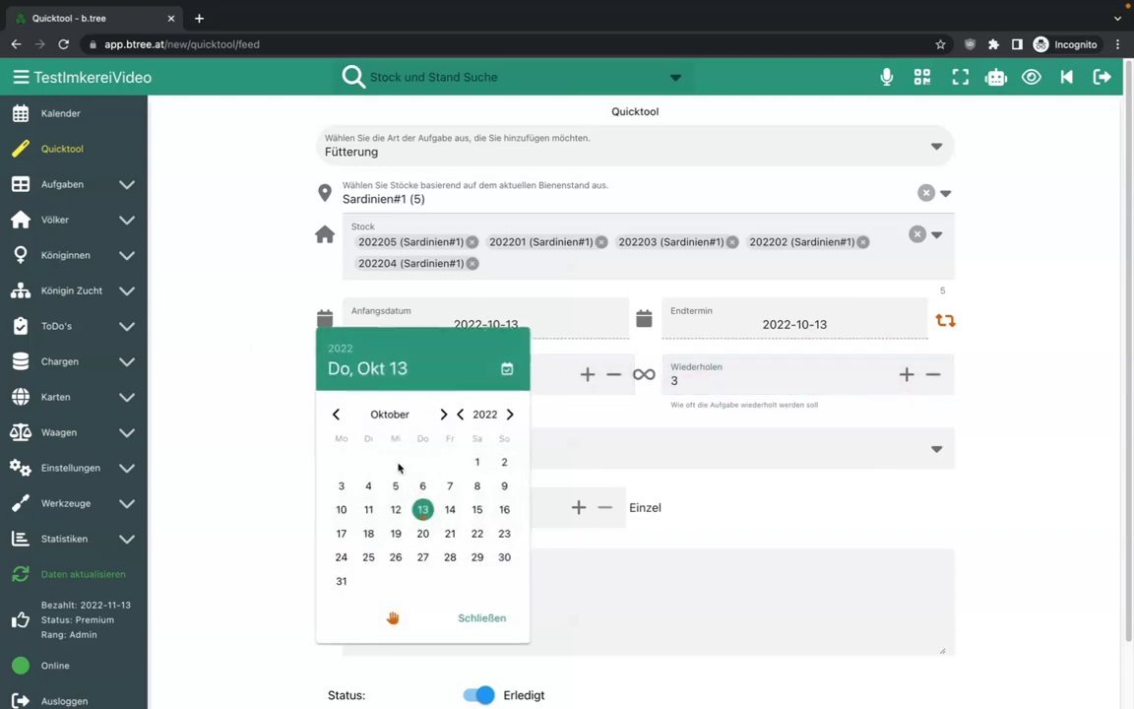
{"action": "left_click", "coordinate": [341, 509]}
{"action": "left_click", "coordinate": [261, 481]}
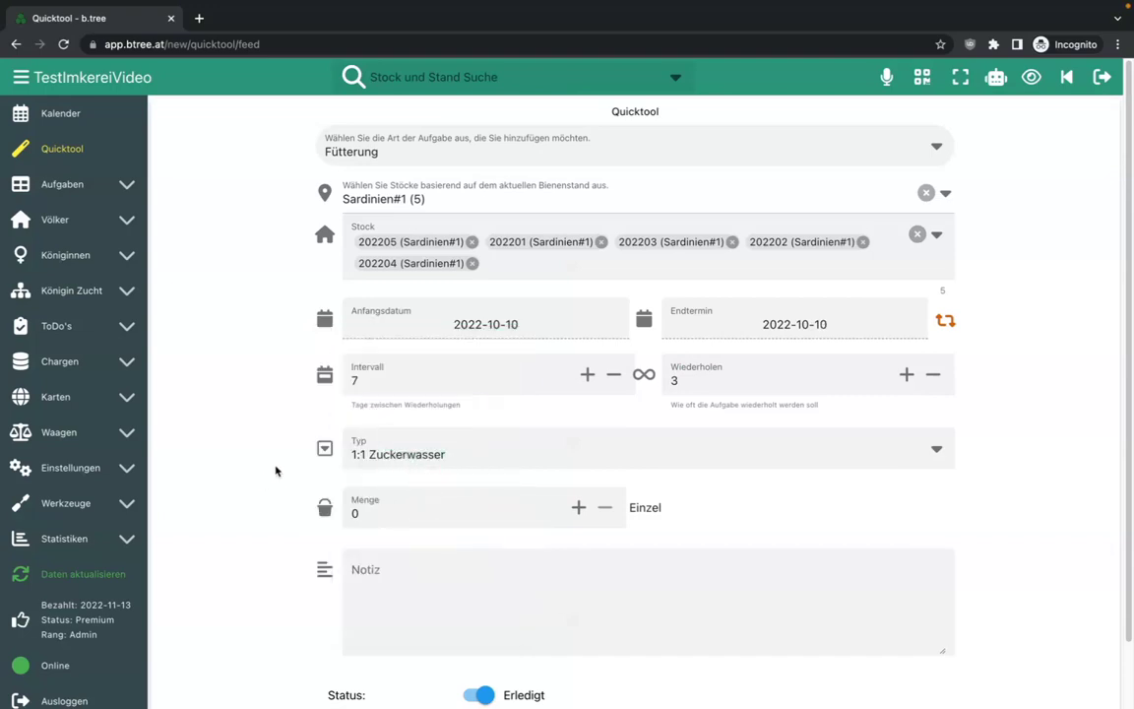
- Keep 1:1 Zuckerwasser as the feed type and set the amount (Menge) to 7
{"action": "left_click", "coordinate": [405, 445]}
{"action": "left_click", "coordinate": [251, 451]}
{"action": "scroll", "coordinate": [262, 492], "scroll_direction": "down", "scroll_amount": 1}
{"action": "left_click", "coordinate": [406, 500]}
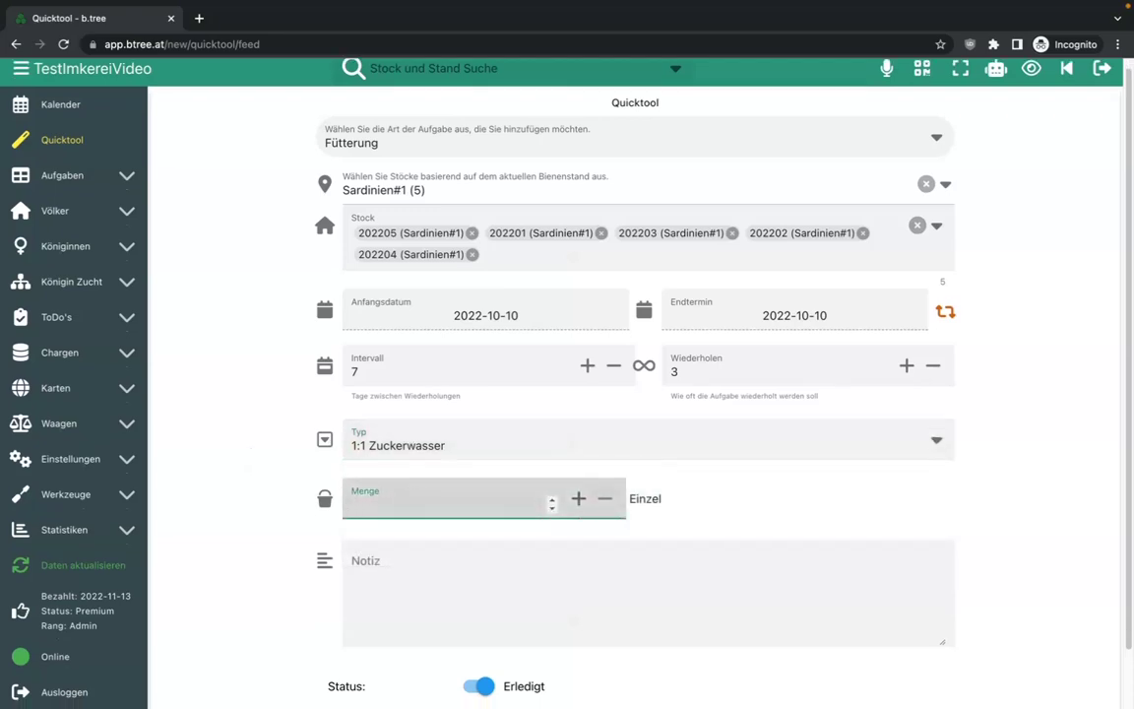
{"action": "left_click", "coordinate": [300, 507]}
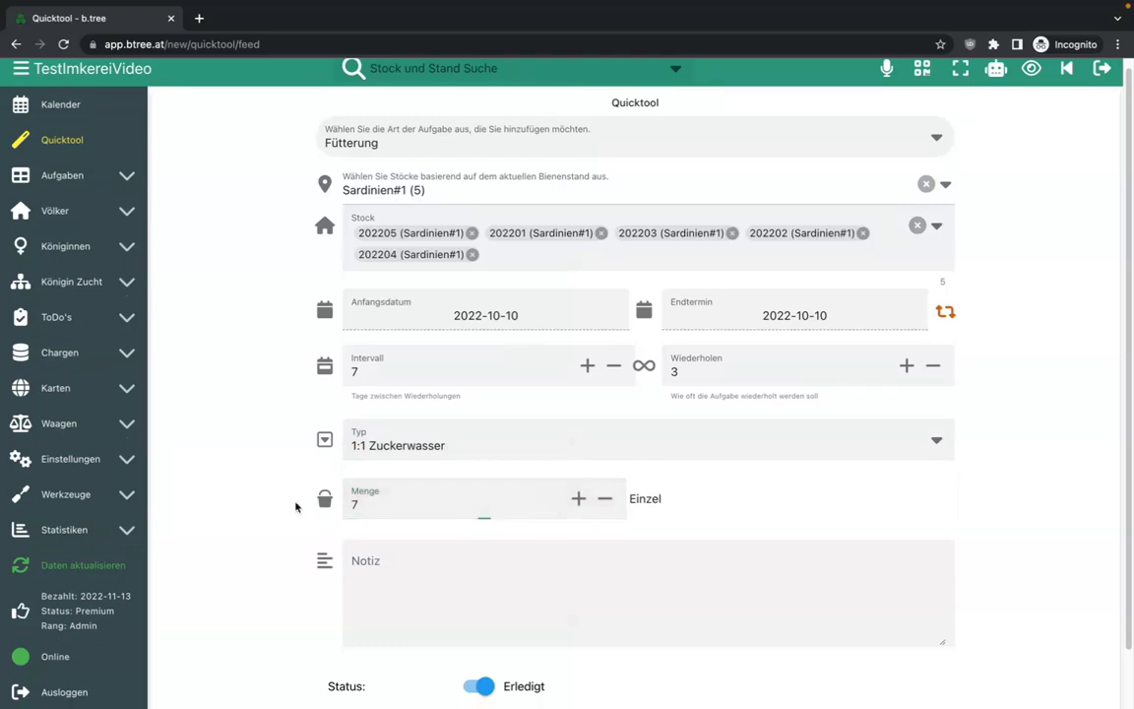
- Try the feed amount as a total (Gesamt) for all hives, and switch it back to Einzel
{"action": "left_click", "coordinate": [663, 513]}
{"action": "left_click", "coordinate": [661, 569]}
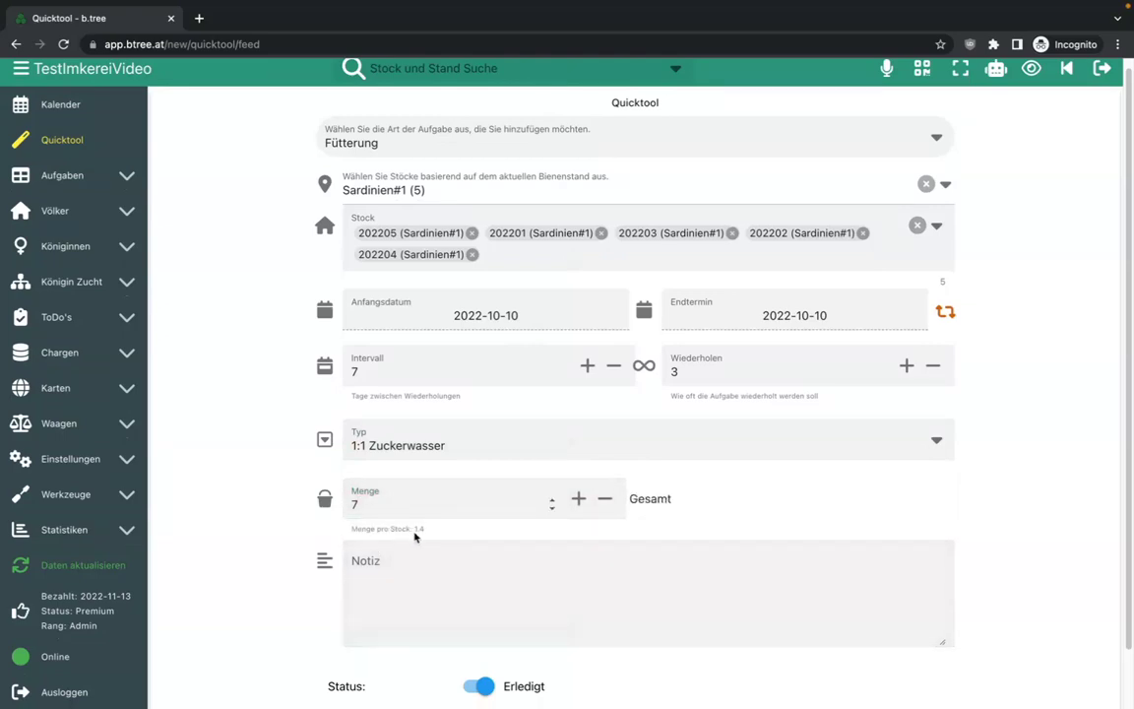
{"action": "left_click", "coordinate": [637, 500]}
{"action": "left_click", "coordinate": [654, 532]}
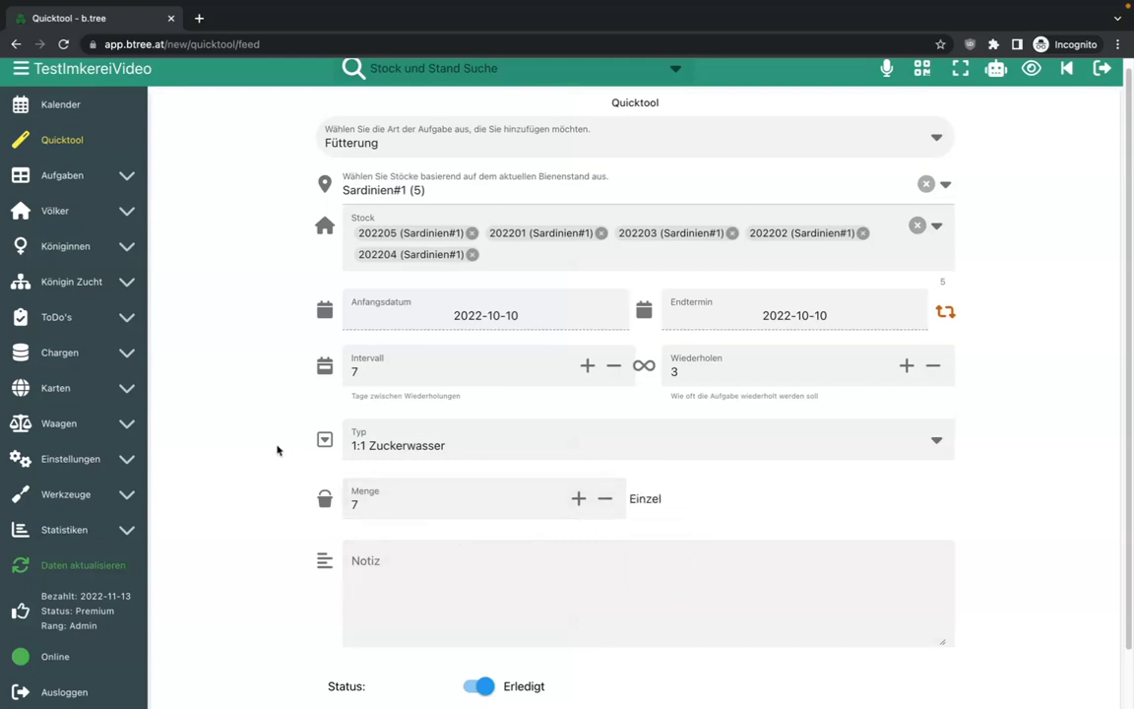
- Set the feeding task's status to Offen and save the task
{"action": "scroll", "coordinate": [277, 449], "scroll_direction": "down", "scroll_amount": 1}
{"action": "left_click", "coordinate": [478, 657]}
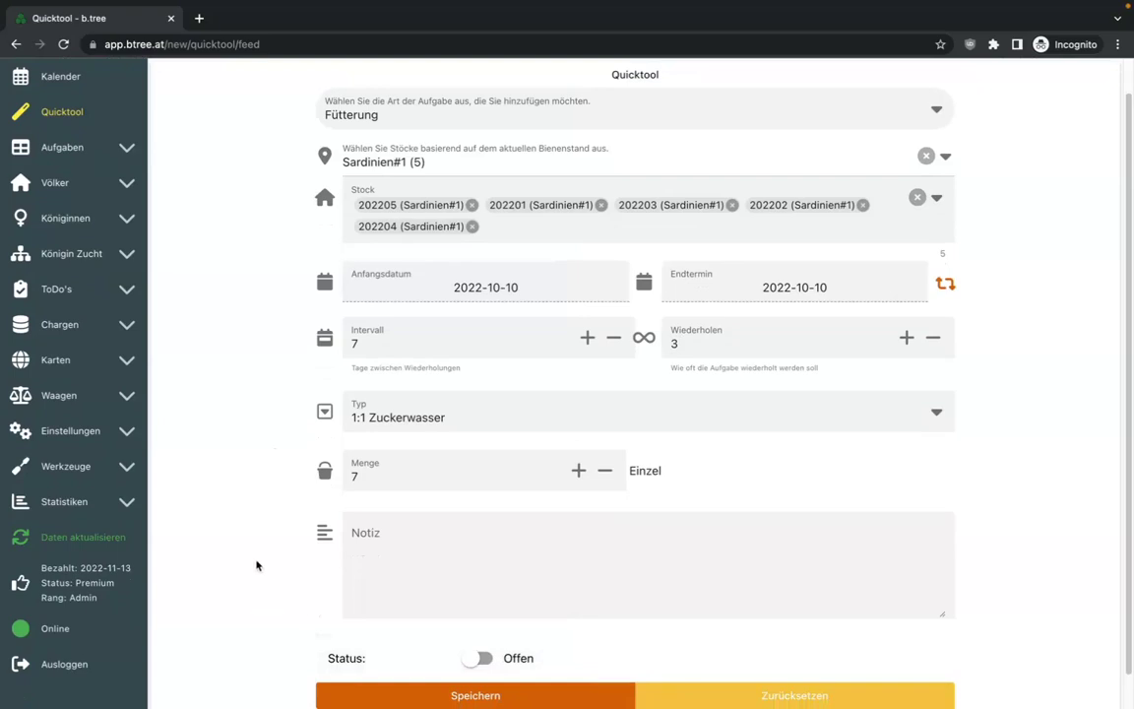
{"action": "scroll", "coordinate": [256, 565], "scroll_direction": "down", "scroll_amount": 1}
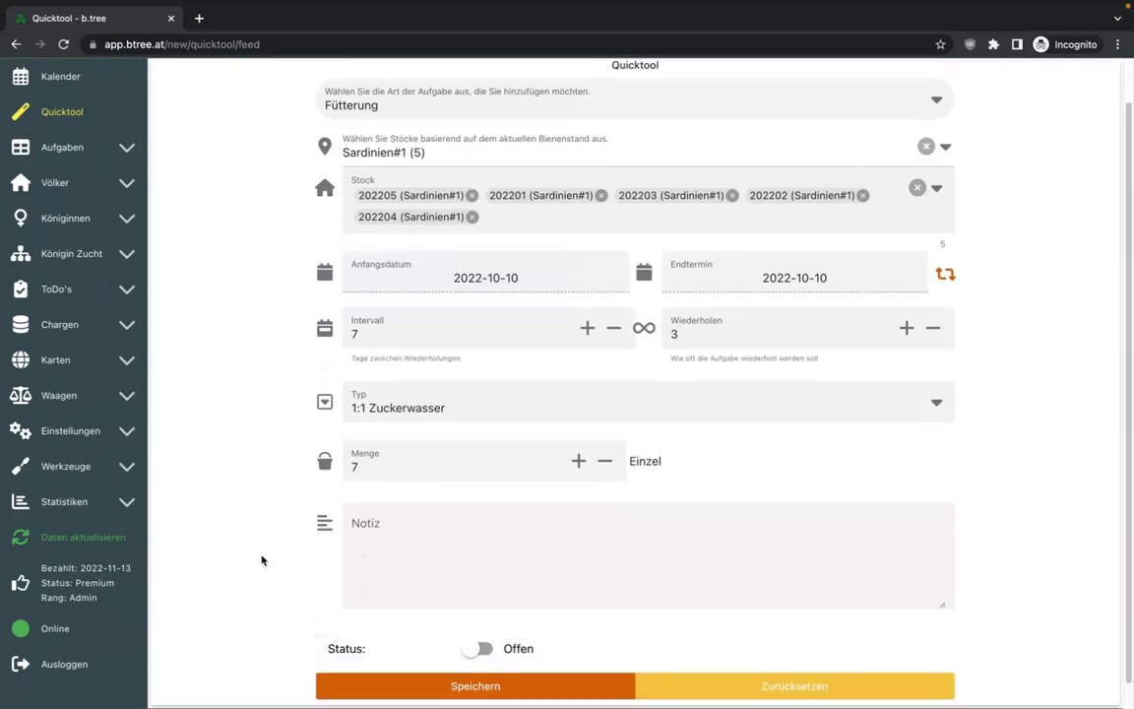
{"action": "scroll", "coordinate": [262, 560], "scroll_direction": "down", "scroll_amount": 1}
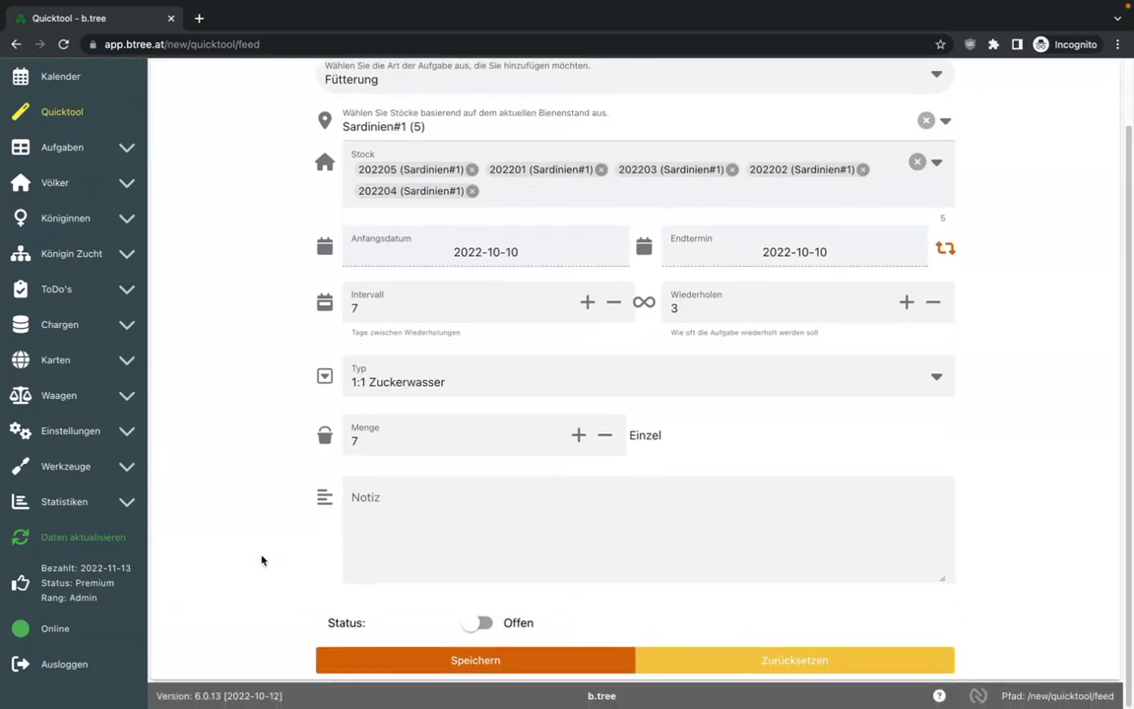
{"action": "left_click", "coordinate": [434, 665]}
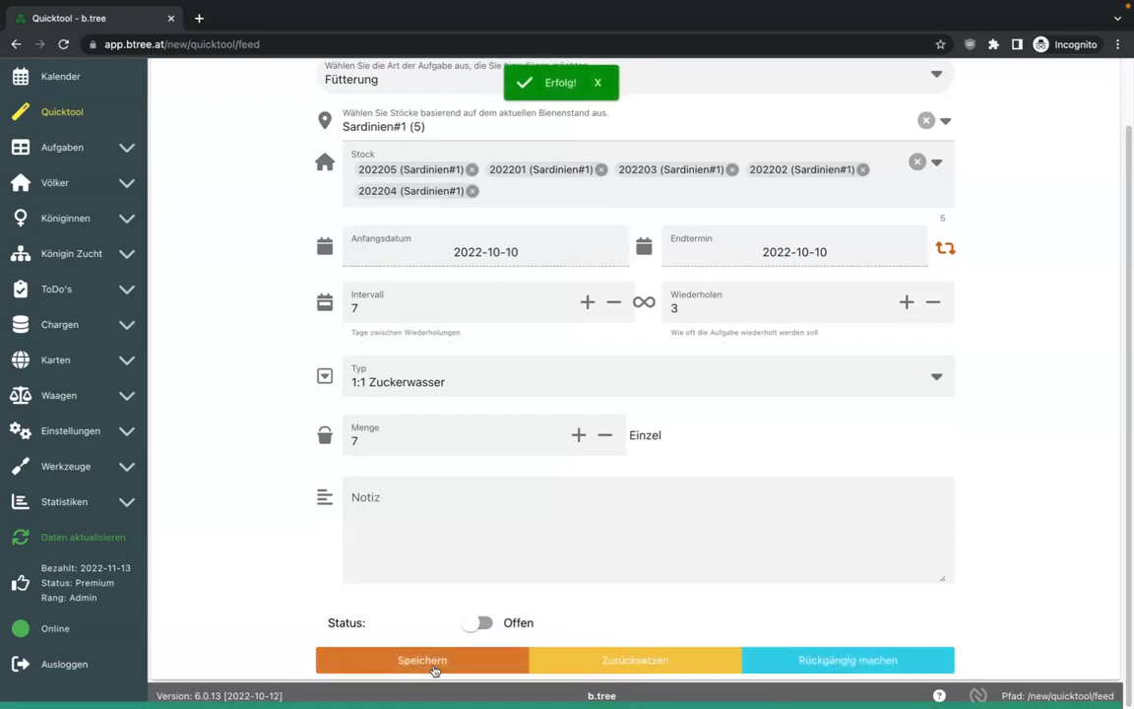
- Change the Quicktool's task kind to Kontrolle
{"action": "scroll", "coordinate": [297, 572], "scroll_direction": "up", "scroll_amount": 3}
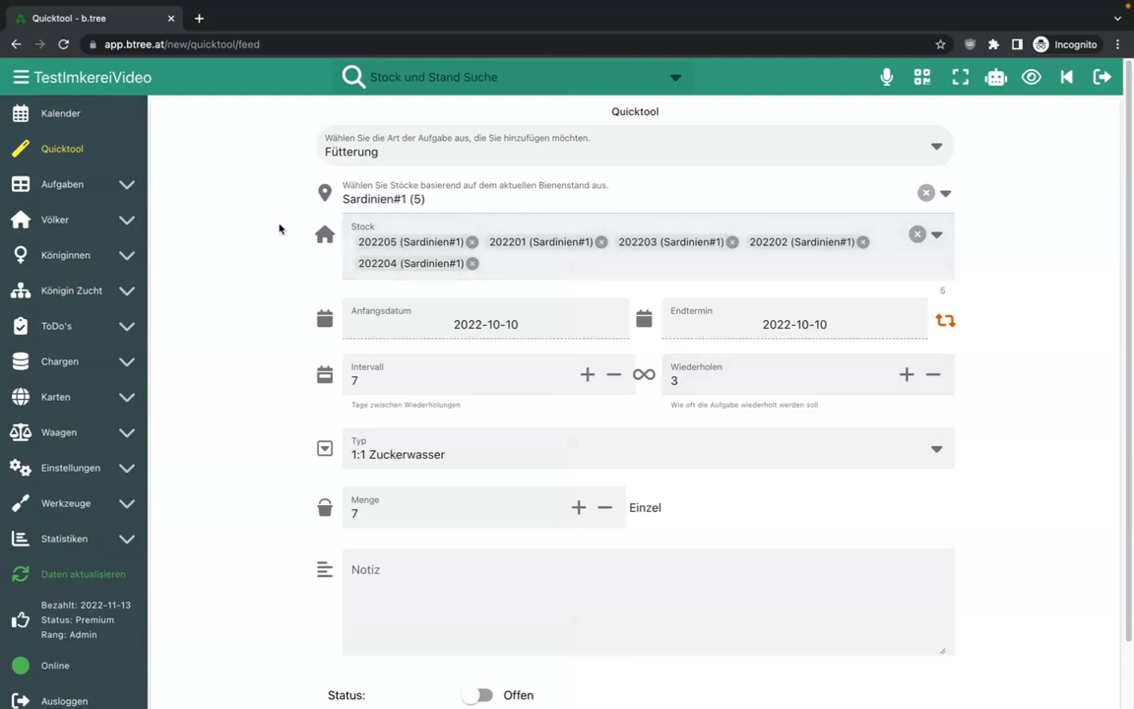
{"action": "left_click", "coordinate": [425, 150]}
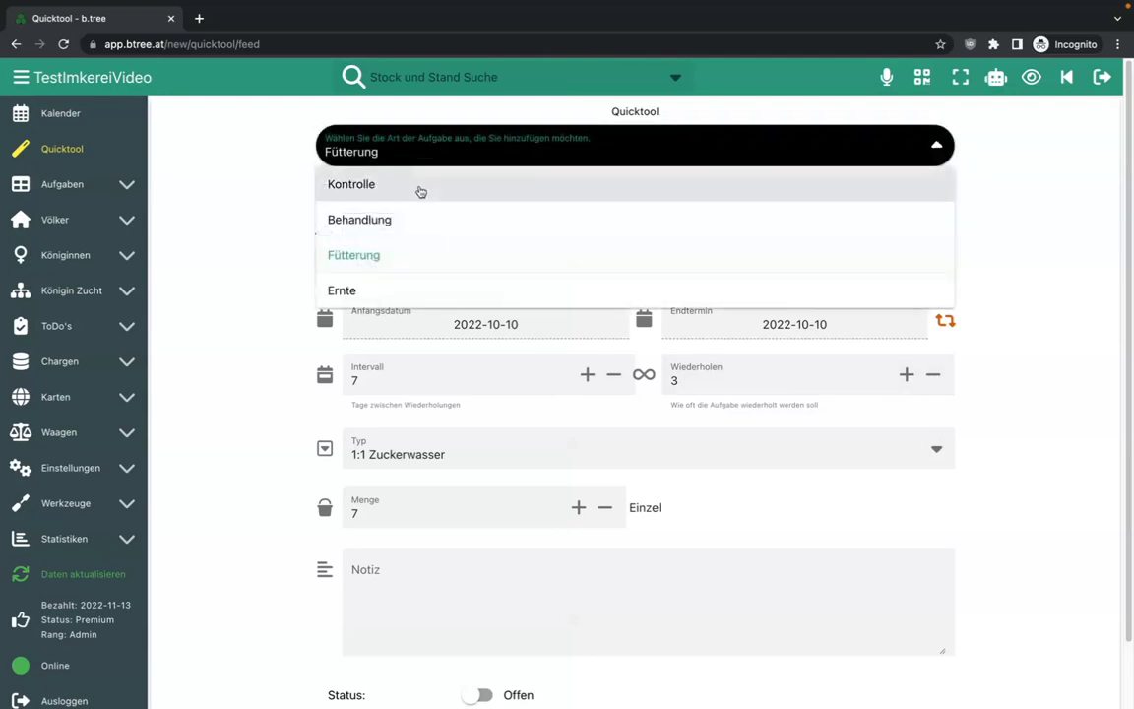
{"action": "left_click", "coordinate": [425, 183]}
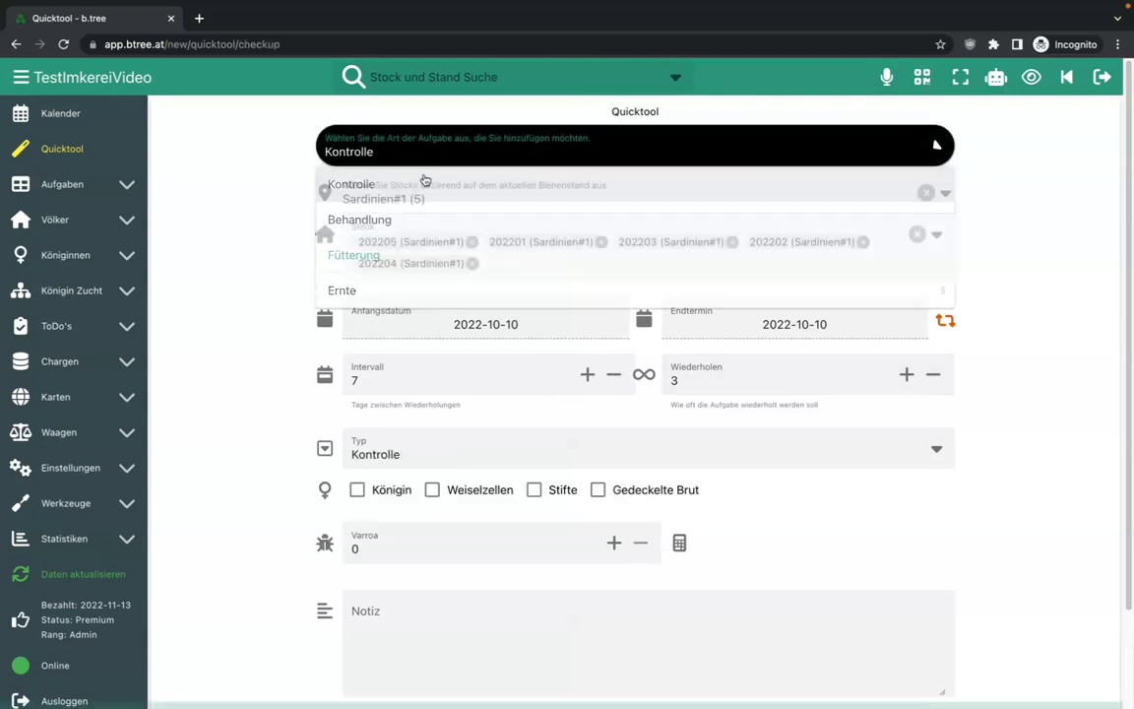
- Try out the inspection options Weiselzellen, Stifte and Königin, and clear all three again
{"action": "left_click", "coordinate": [456, 489]}
{"action": "left_click", "coordinate": [536, 489]}
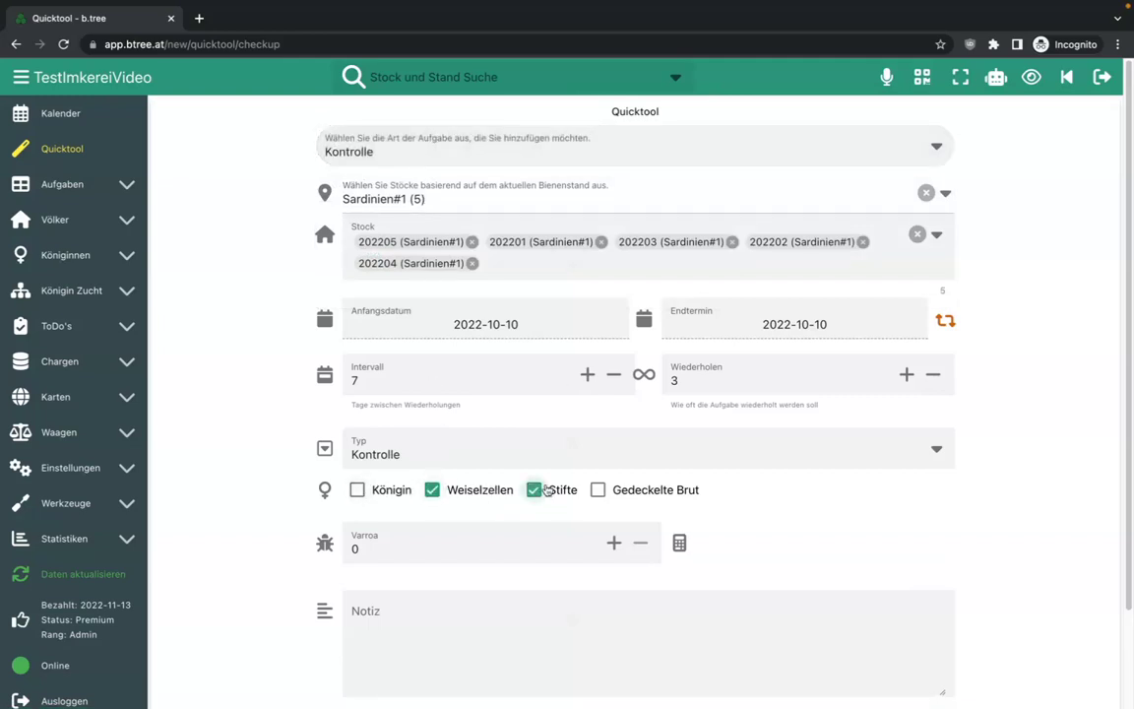
{"action": "left_click", "coordinate": [359, 489]}
{"action": "left_click", "coordinate": [394, 493]}
{"action": "left_click", "coordinate": [478, 489]}
{"action": "left_click", "coordinate": [559, 493]}
- Look through the available inspection types (Typ), keeping Kontrolle, and review the rest of the form
{"action": "left_click", "coordinate": [502, 455]}
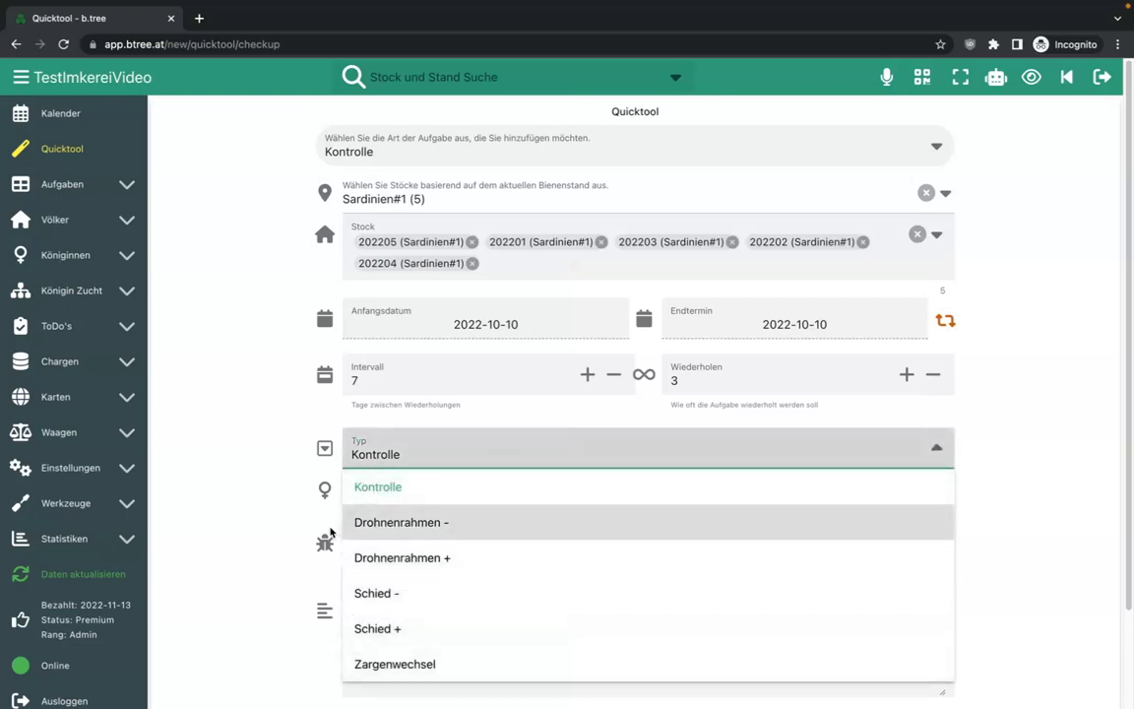
{"action": "left_click", "coordinate": [272, 432]}
{"action": "scroll", "coordinate": [274, 434], "scroll_direction": "down", "scroll_amount": 2}
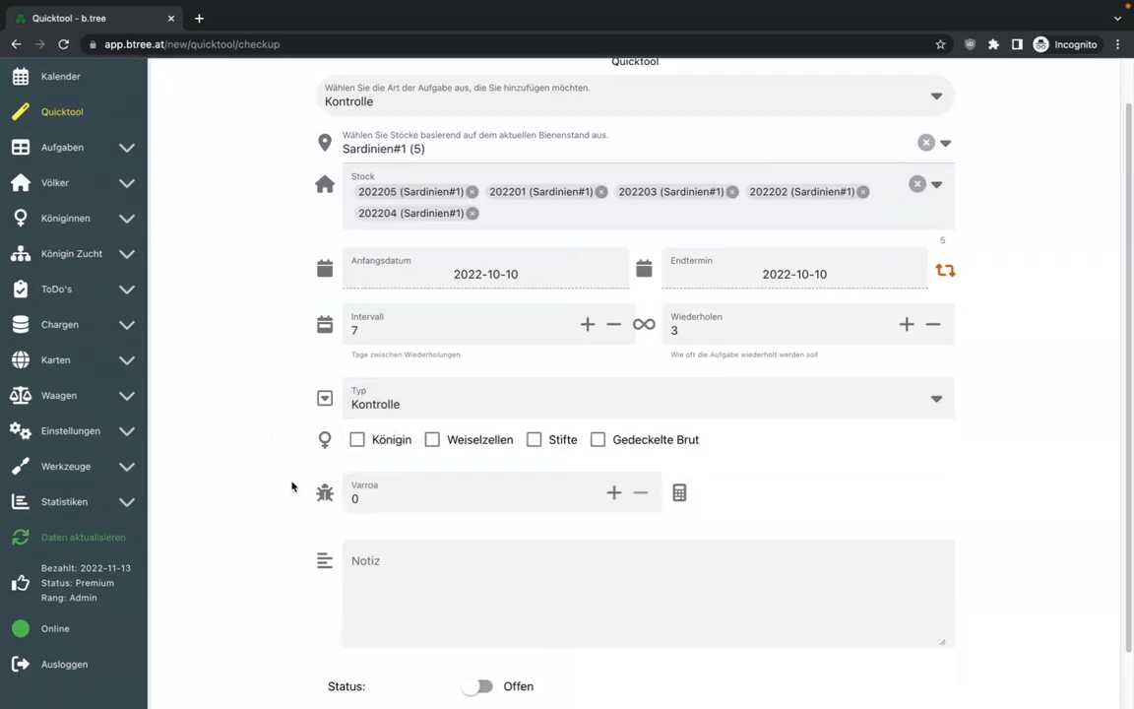
{"action": "scroll", "coordinate": [334, 524], "scroll_direction": "up", "scroll_amount": 2}
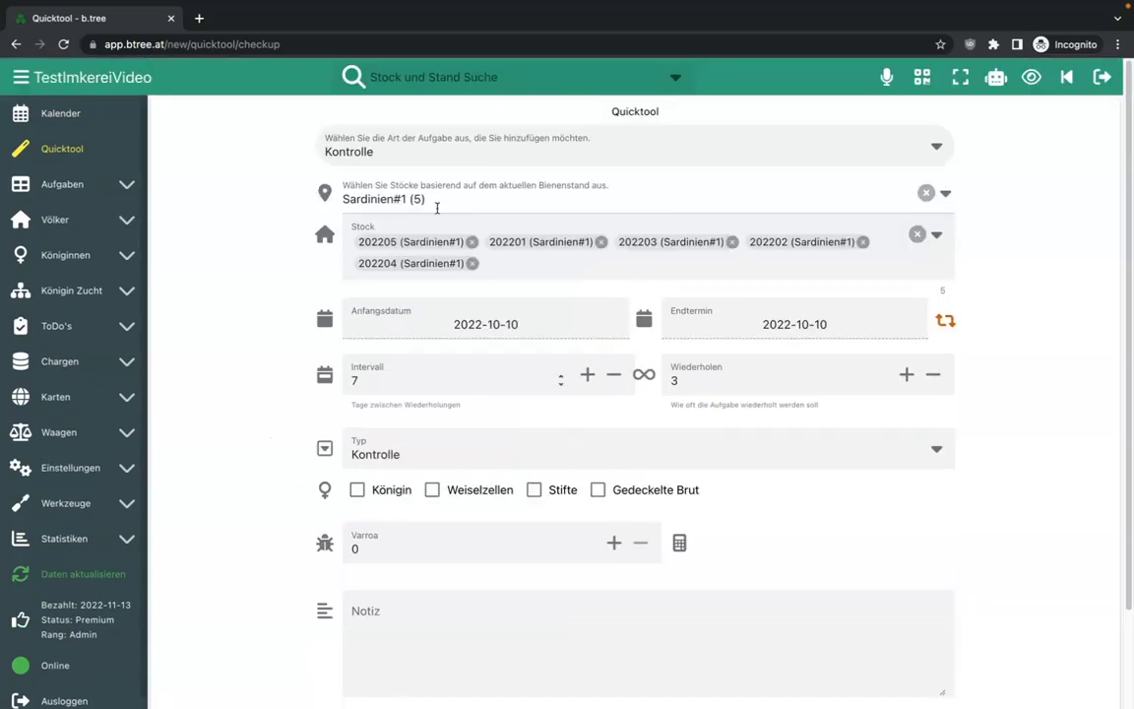
- Change the Quicktool's task kind to Behandlung and review the treatment form's fields down to the status
{"action": "left_click", "coordinate": [488, 153]}
{"action": "left_click", "coordinate": [454, 217]}
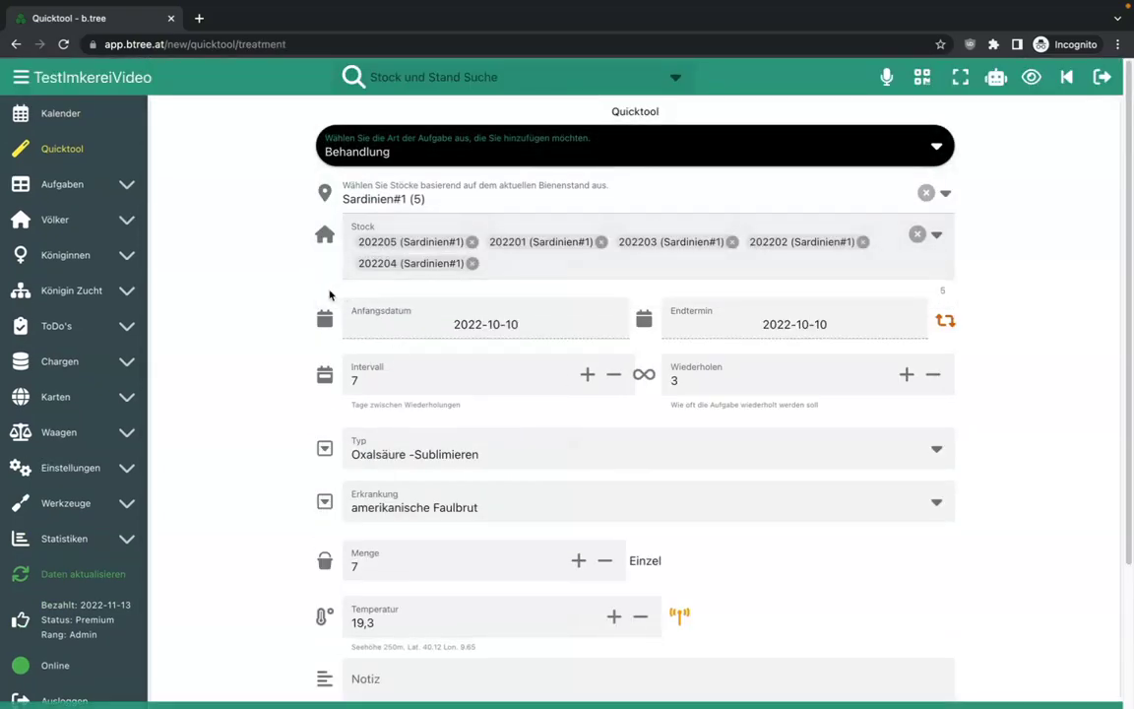
{"action": "scroll", "coordinate": [331, 296], "scroll_direction": "down", "scroll_amount": 2}
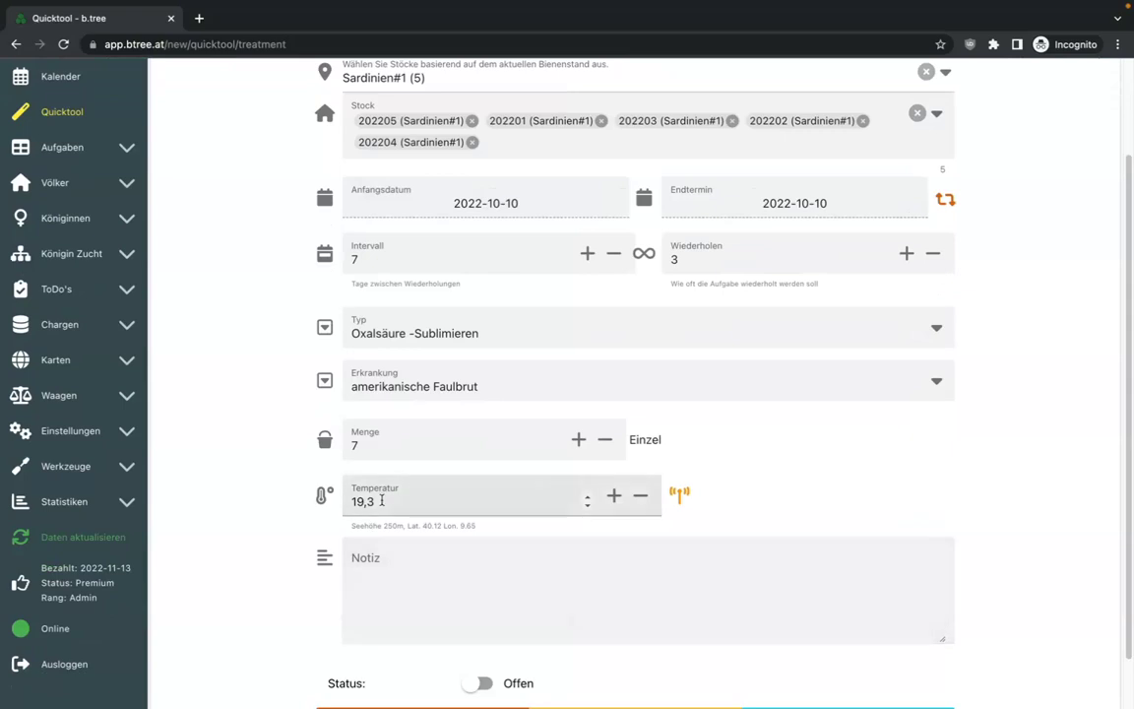
{"action": "scroll", "coordinate": [394, 472], "scroll_direction": "up", "scroll_amount": 2}
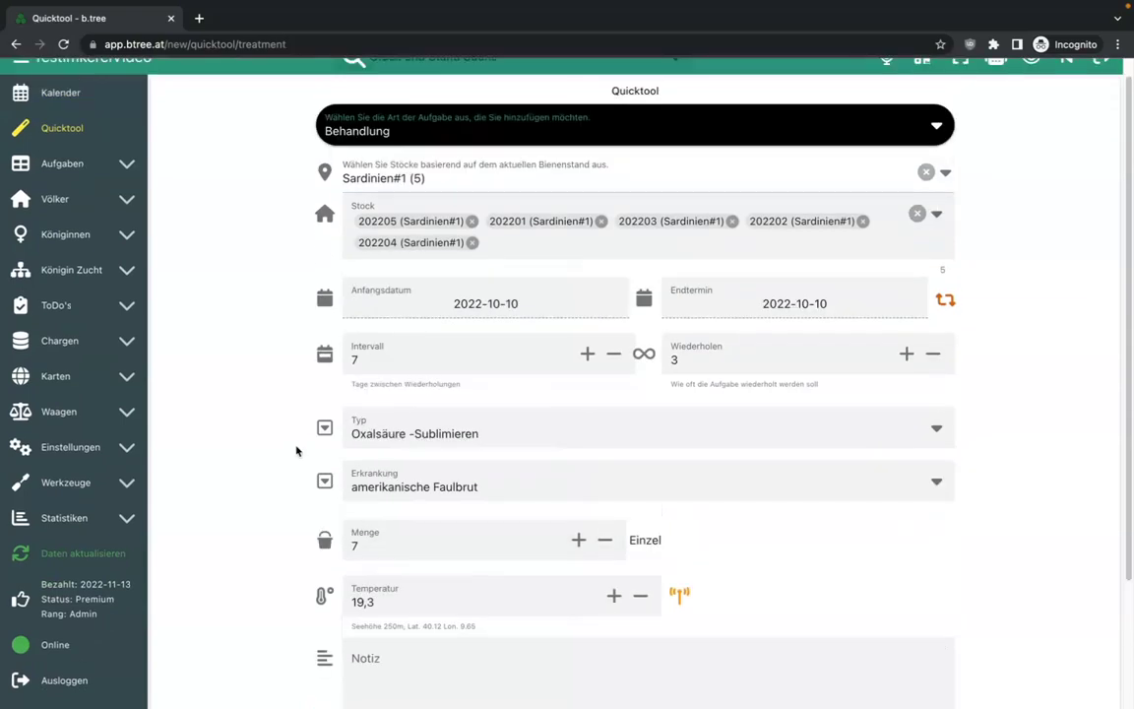
- Change the Quicktool's task kind to Ernte and look over the harvest fields
{"action": "left_click", "coordinate": [387, 140]}
{"action": "left_click", "coordinate": [384, 263]}
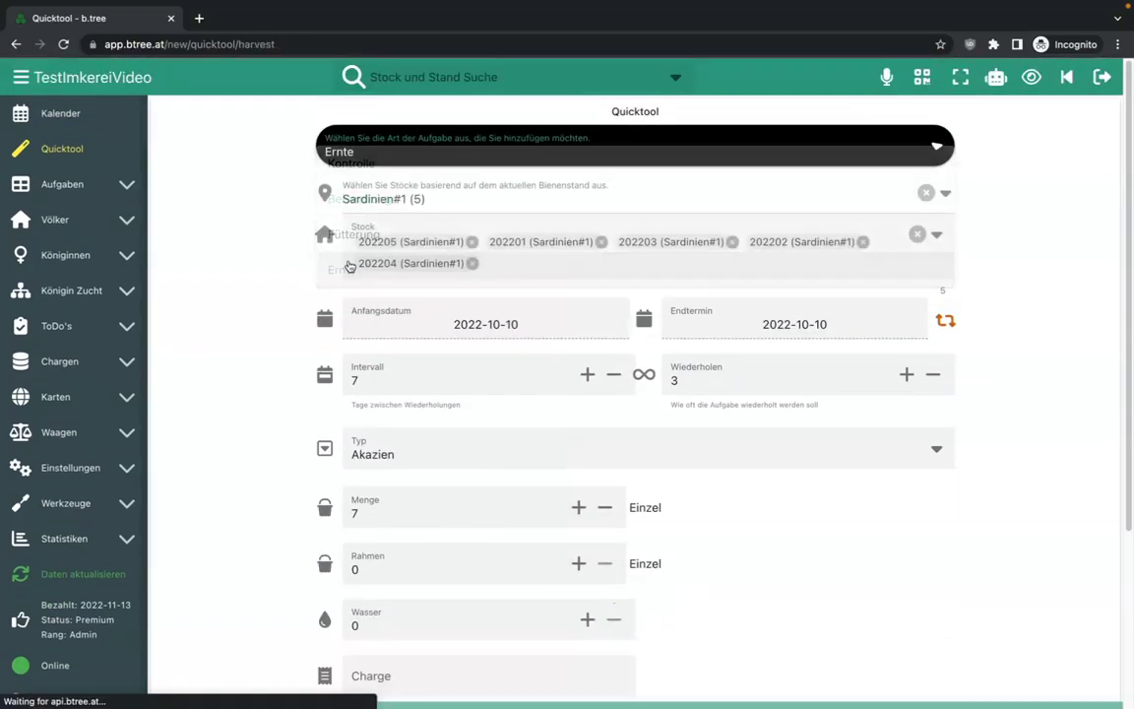
{"action": "scroll", "coordinate": [280, 281], "scroll_direction": "down", "scroll_amount": 1}
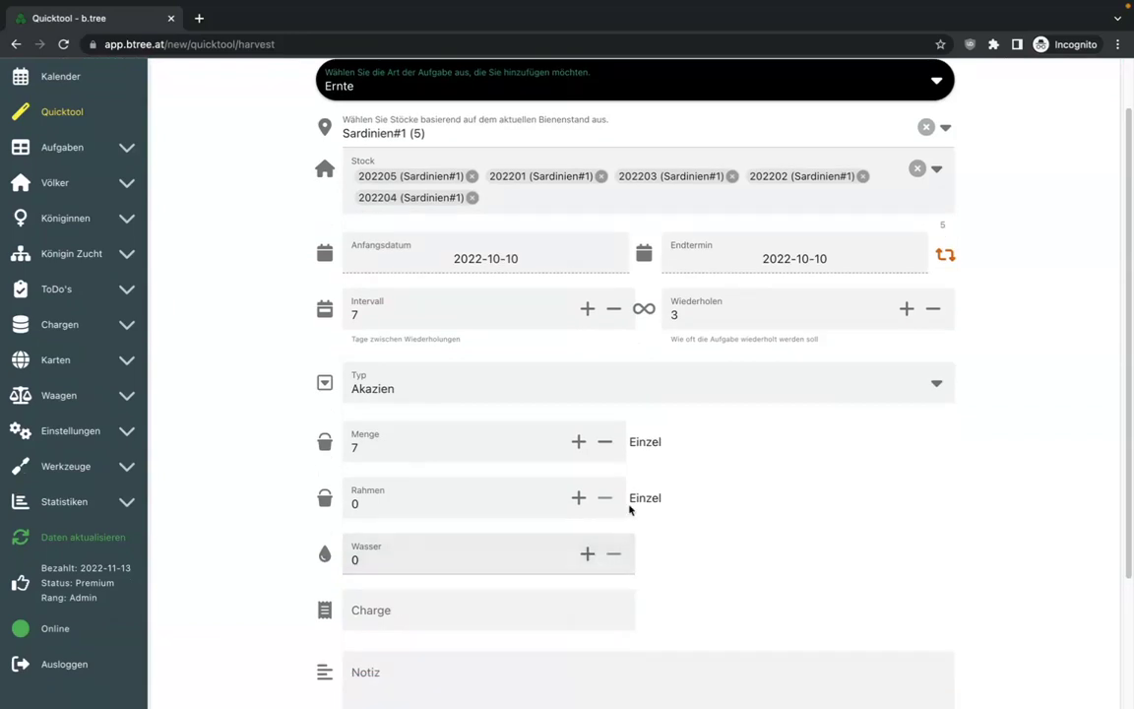
- Try out the harvest task's repetition option by switching it off, on and off again
{"action": "left_click", "coordinate": [945, 255]}
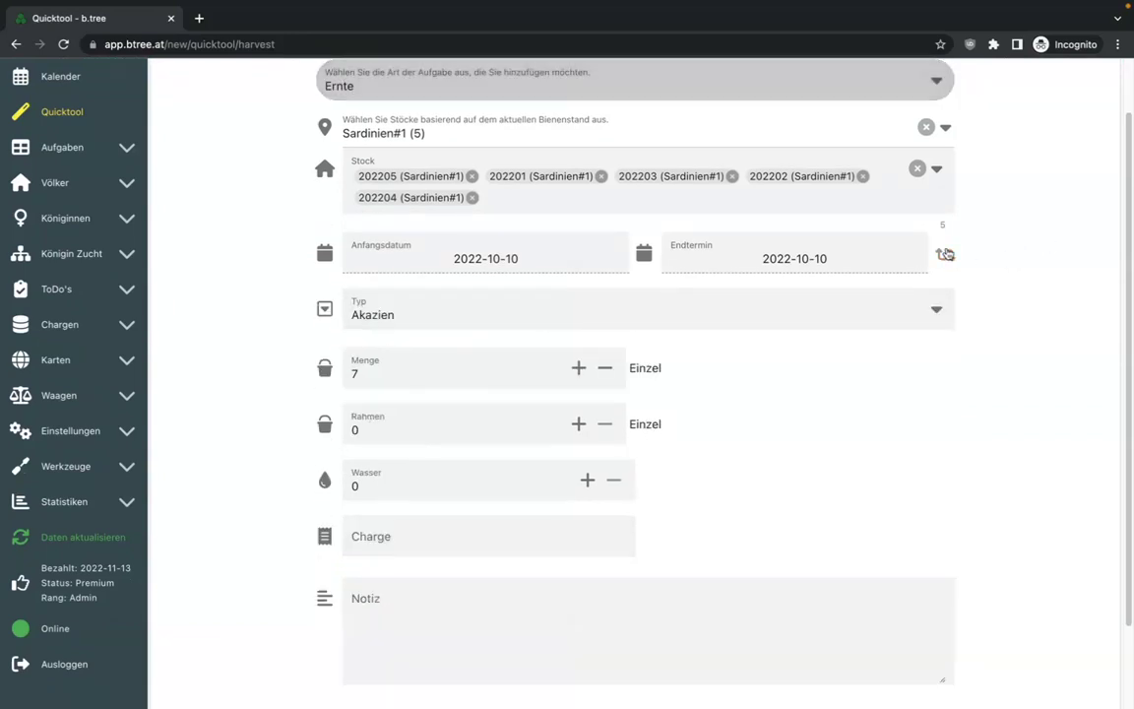
{"action": "left_click", "coordinate": [945, 256]}
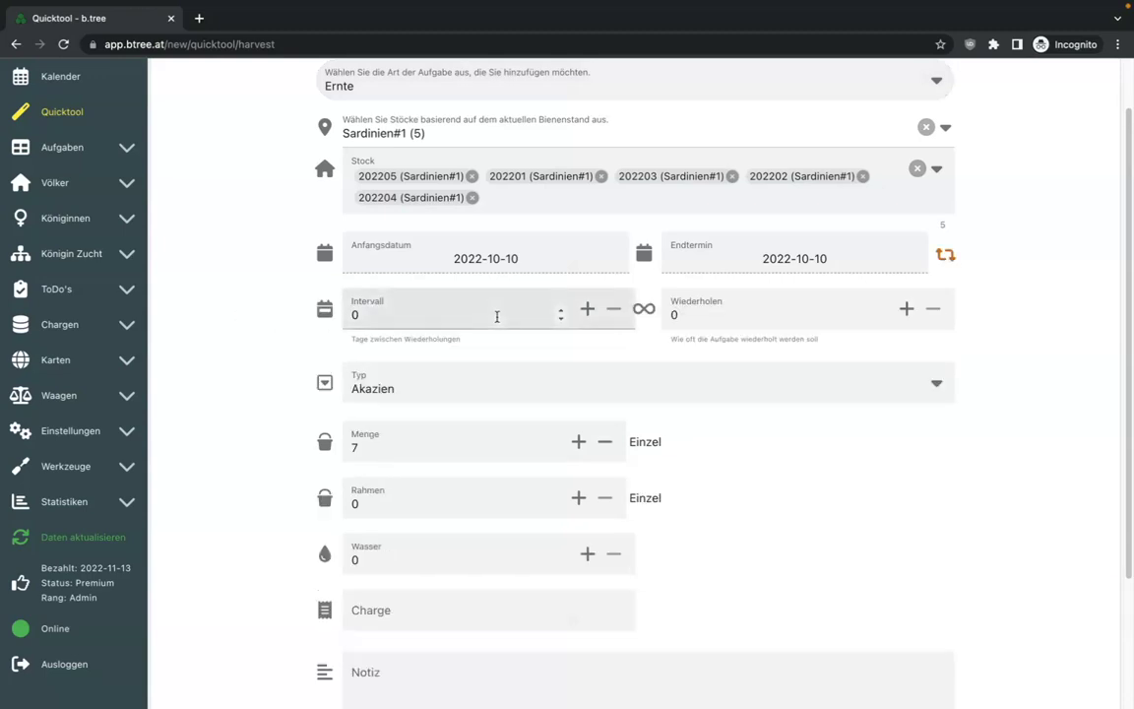
{"action": "left_click", "coordinate": [945, 253]}
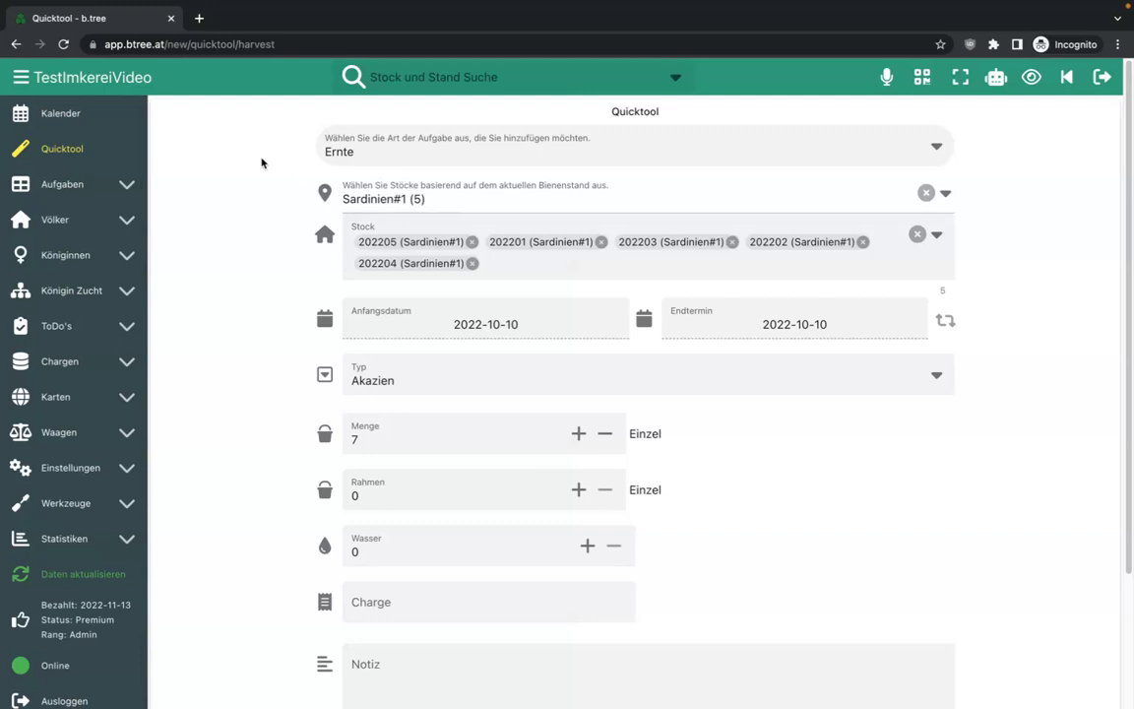
- Open the Kalender, browse through neighbouring months and the previous year, and return to the current month
{"action": "left_click", "coordinate": [99, 118]}
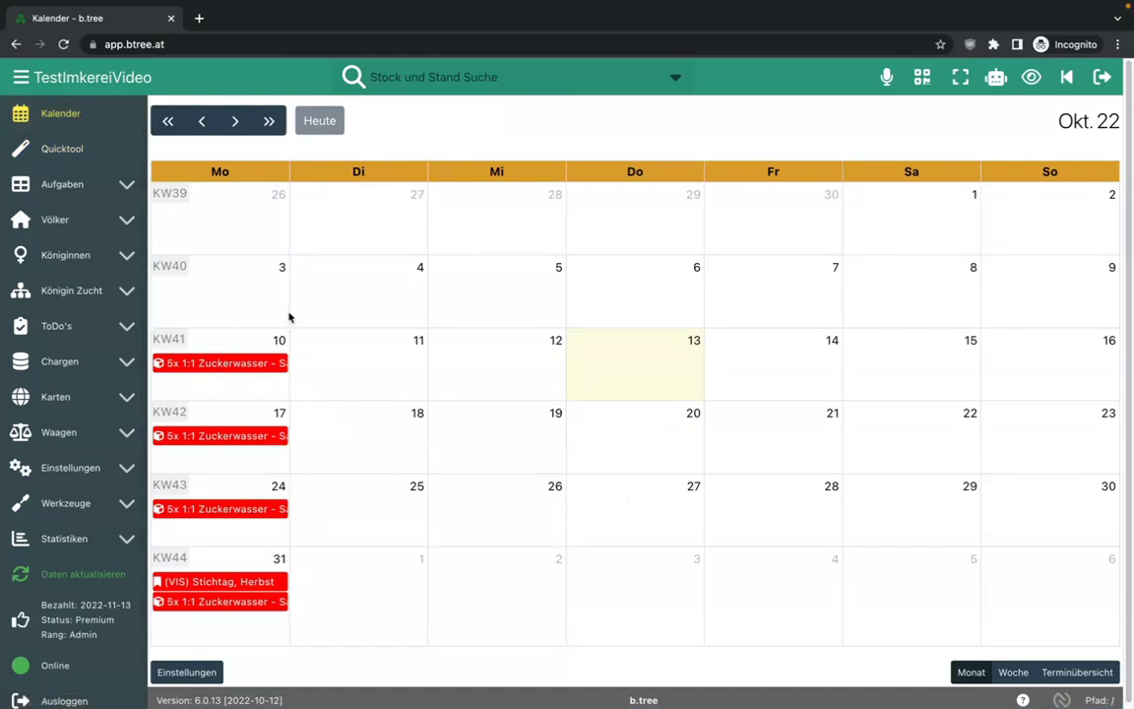
{"action": "left_click", "coordinate": [202, 120]}
{"action": "left_click", "coordinate": [232, 121]}
{"action": "left_click", "coordinate": [233, 121]}
{"action": "left_click", "coordinate": [202, 121]}
{"action": "left_click", "coordinate": [203, 121]}
{"action": "left_click", "coordinate": [235, 121]}
{"action": "left_click", "coordinate": [169, 121]}
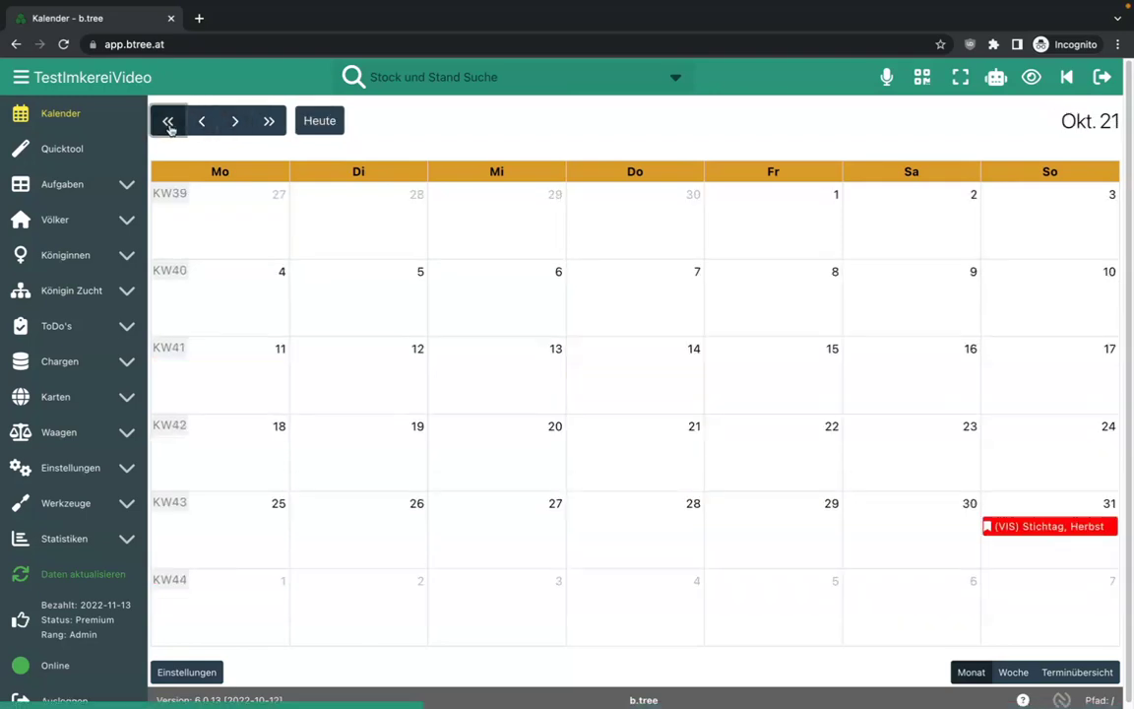
{"action": "left_click", "coordinate": [303, 122]}
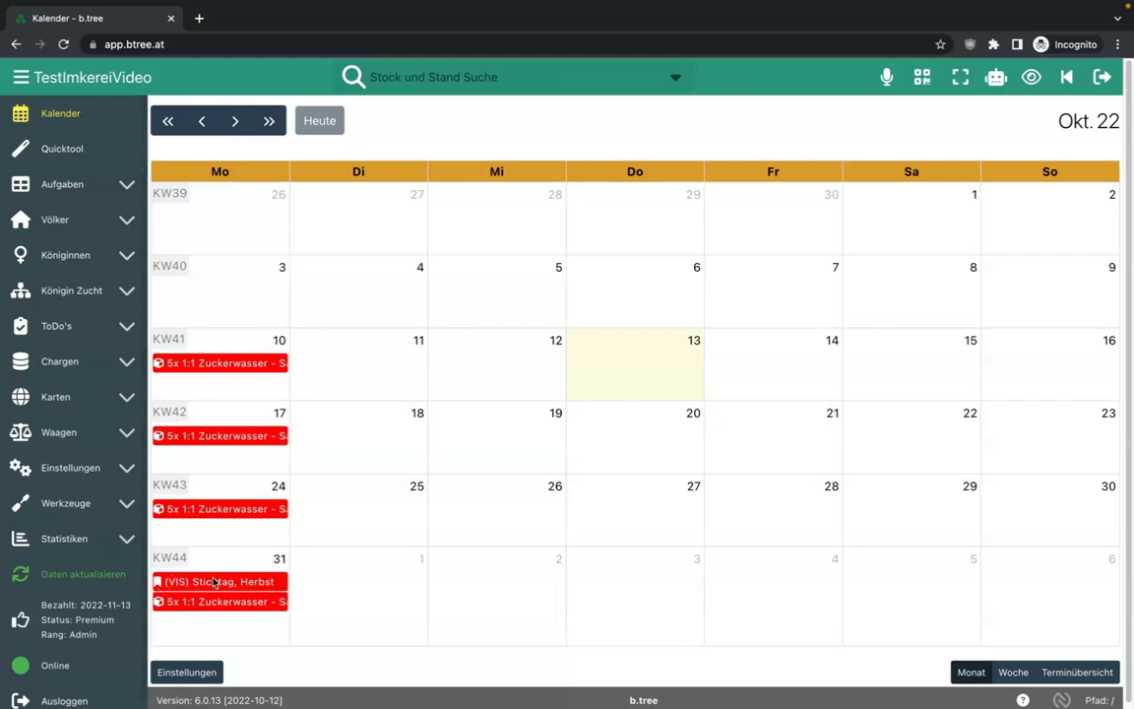
- Read the details of the (VIS) Stichtag, Herbst entry on 31 October, and hide VIS (Österreich) entries in the calendar settings
{"action": "left_click", "coordinate": [282, 590]}
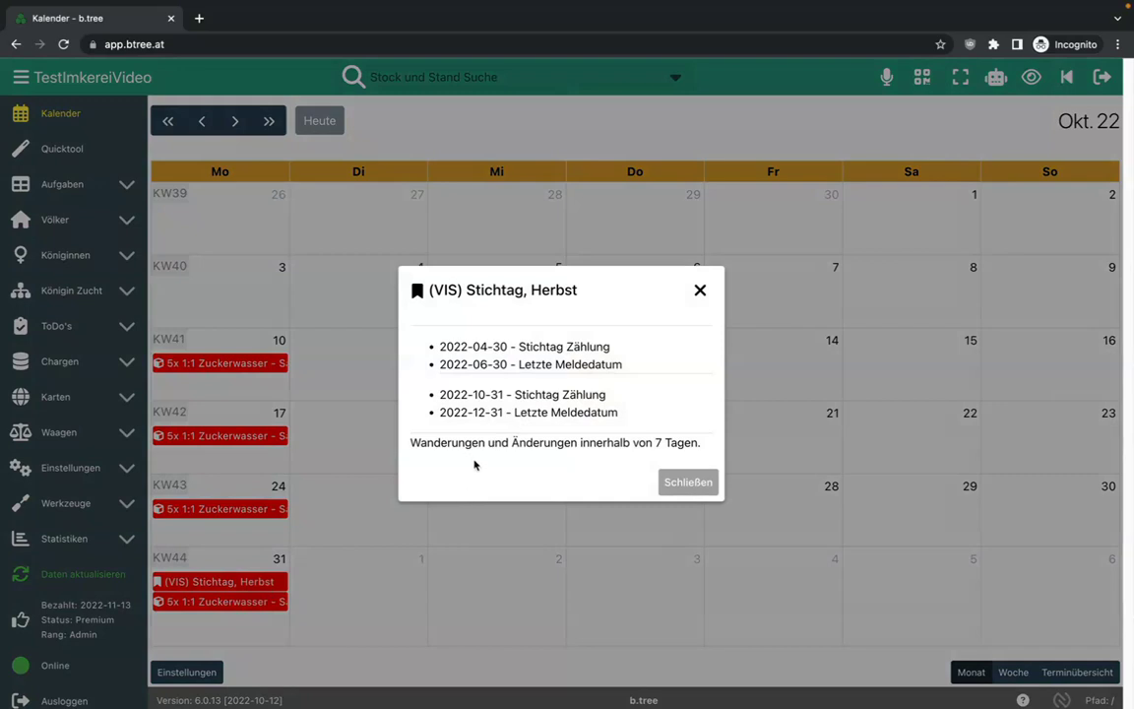
{"action": "left_click", "coordinate": [683, 482]}
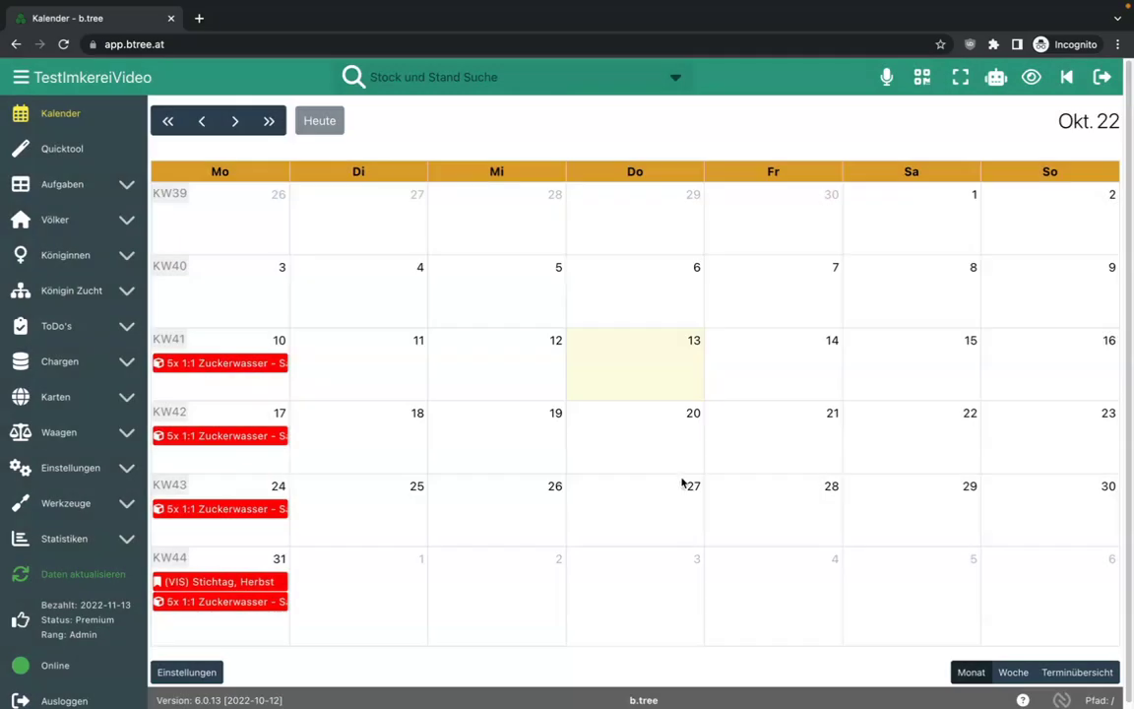
{"action": "left_click", "coordinate": [191, 674]}
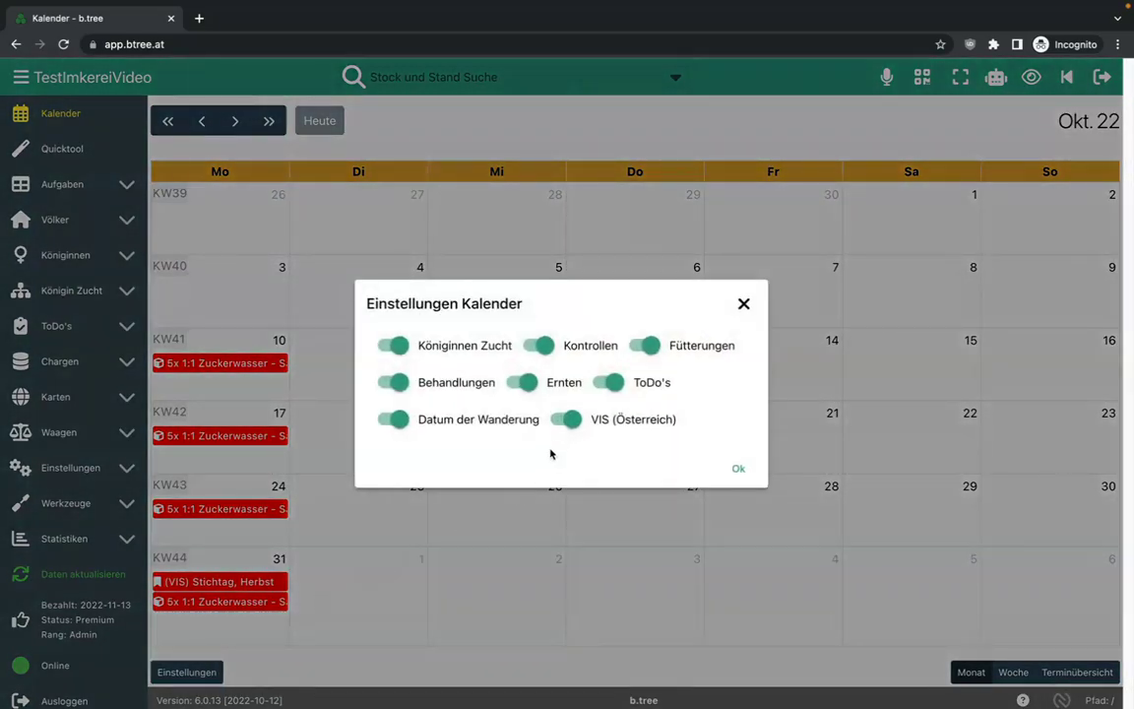
{"action": "left_click", "coordinate": [569, 420]}
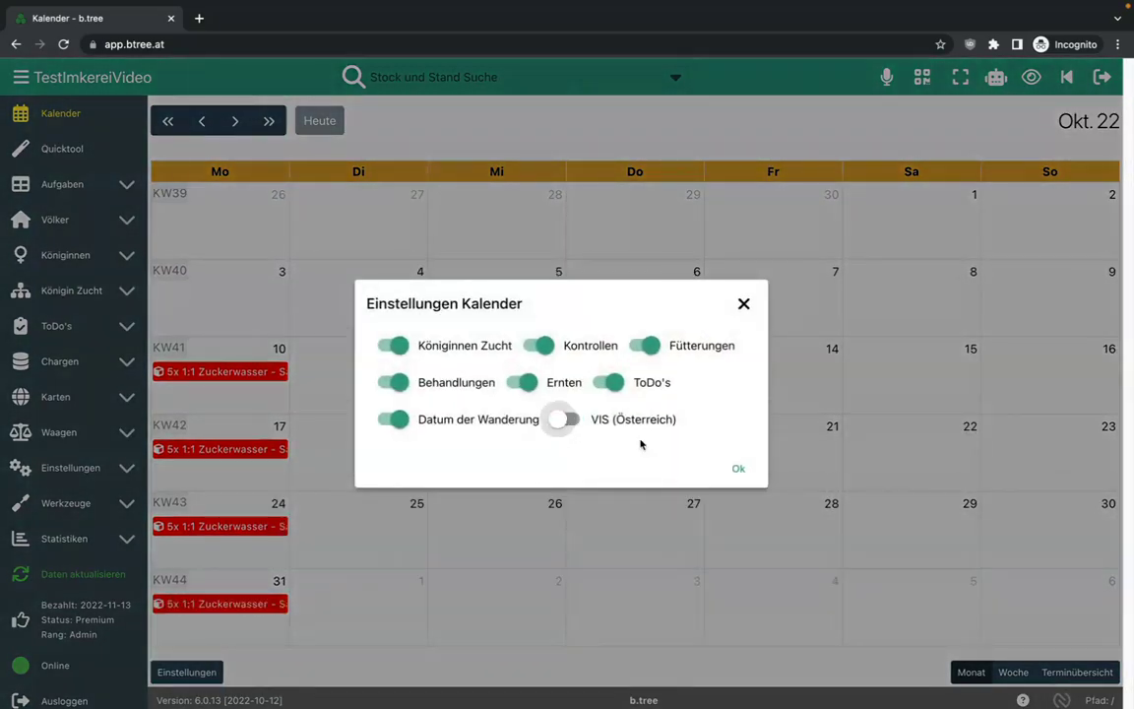
{"action": "left_click", "coordinate": [738, 472]}
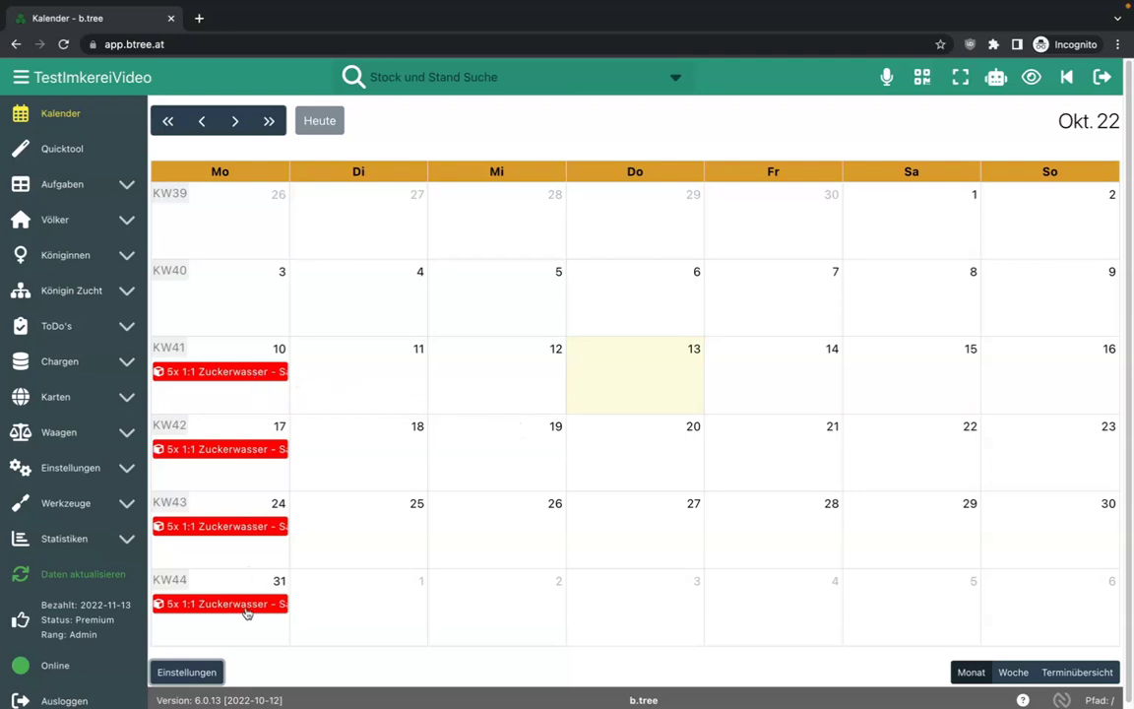
- Set the 1:1 Zuckerwasser feeding of 10 October to Erledigt and move it to 13 October
{"action": "left_click", "coordinate": [242, 374]}
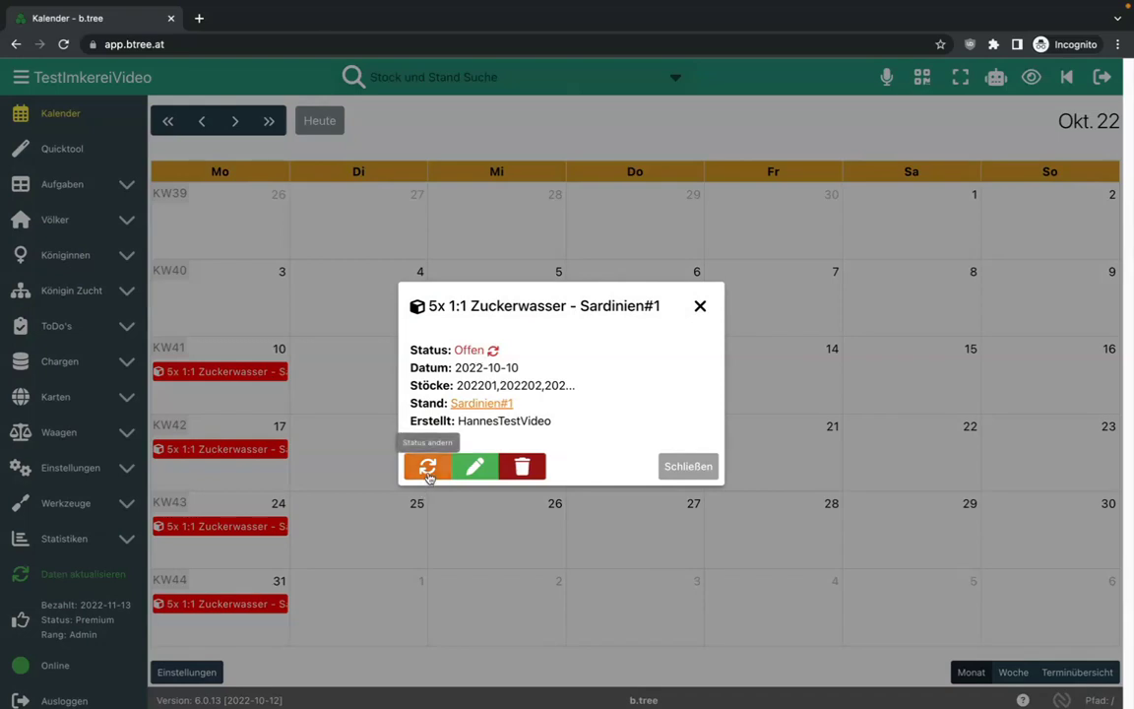
{"action": "left_click", "coordinate": [491, 351]}
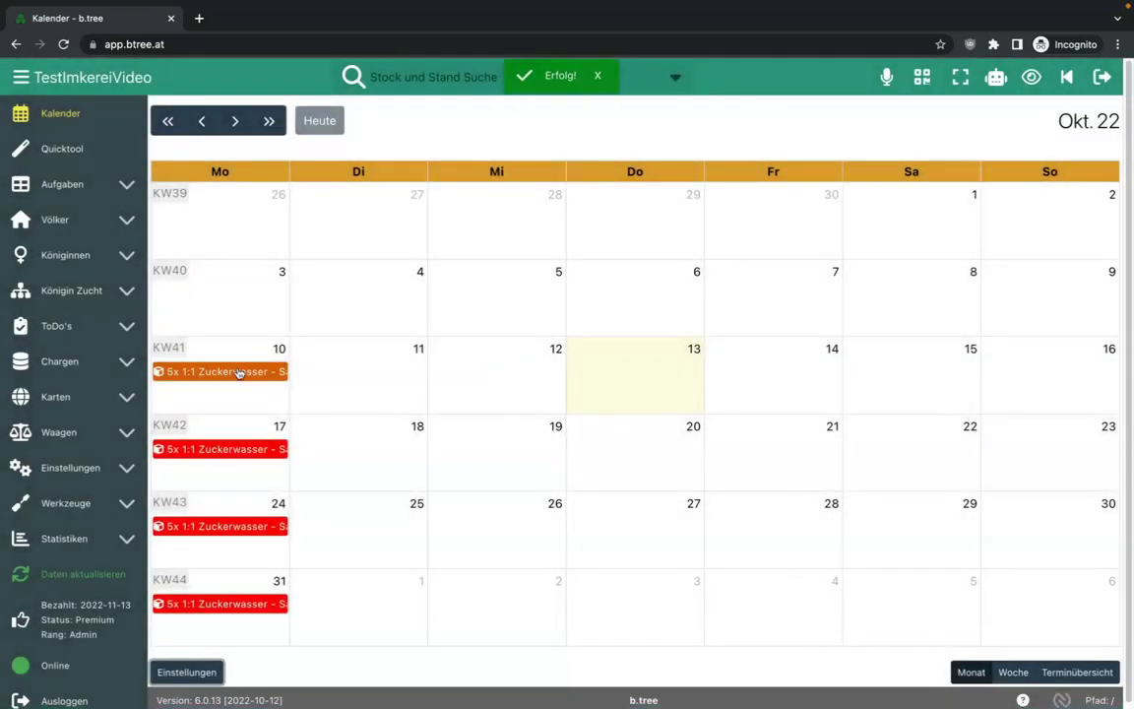
{"action": "left_click", "coordinate": [236, 372]}
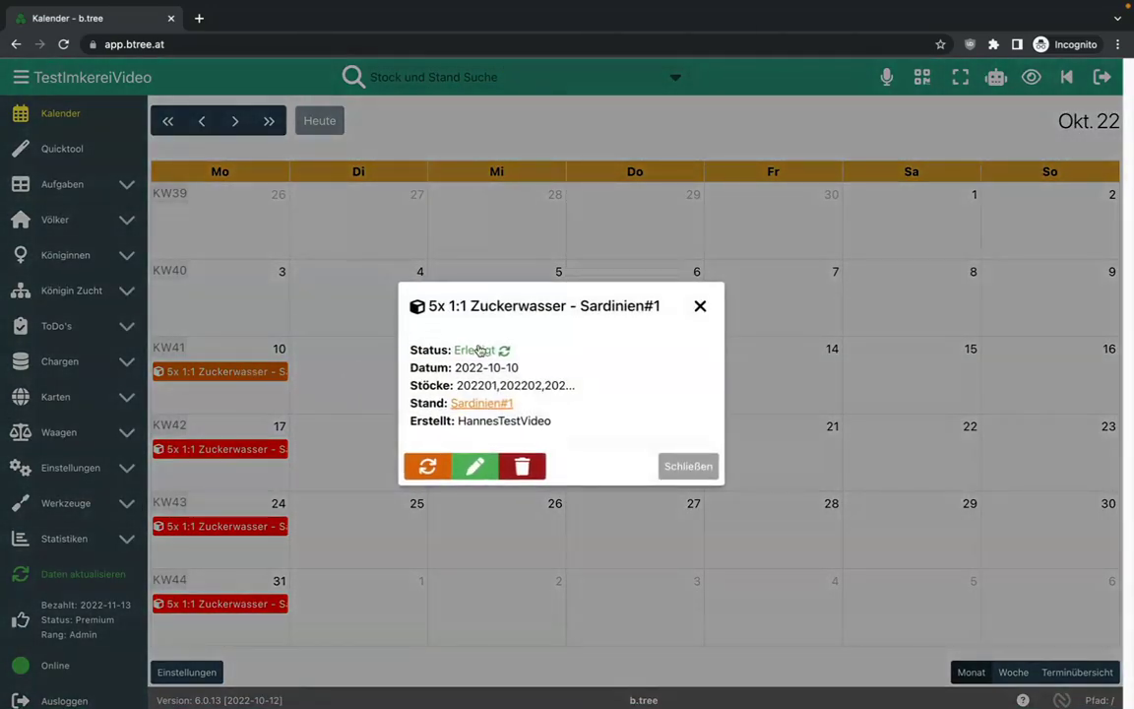
{"action": "left_click", "coordinate": [699, 308]}
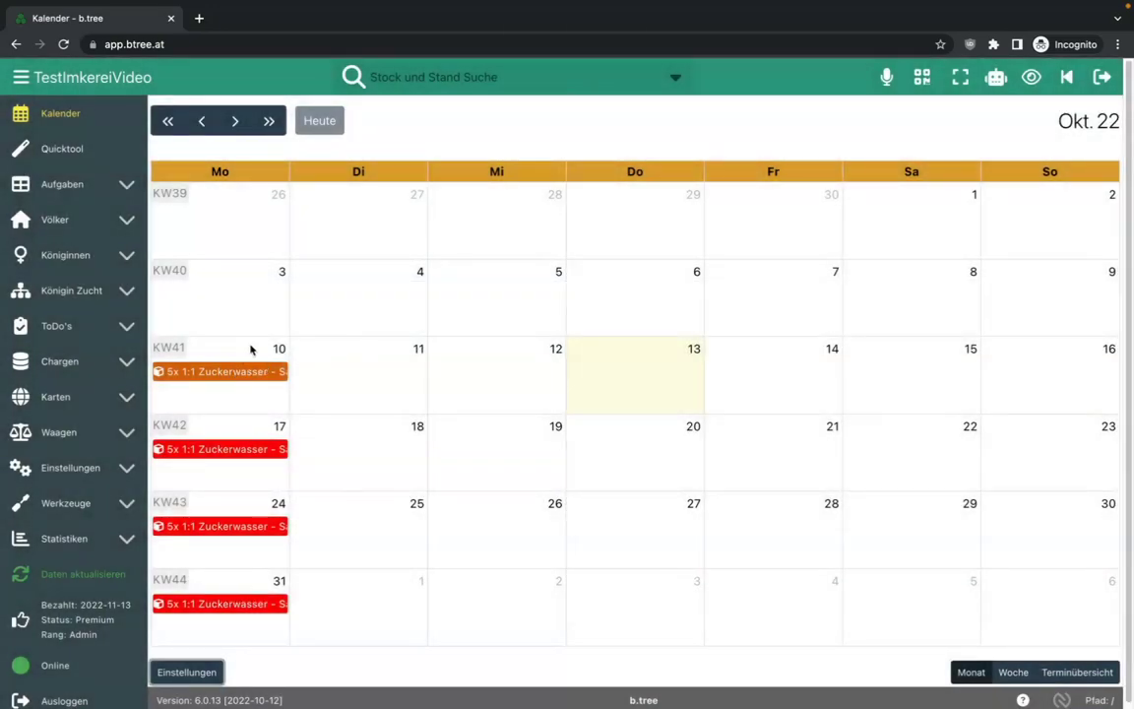
{"action": "left_click_drag", "start_coordinate": [247, 374], "coordinate": [651, 366]}
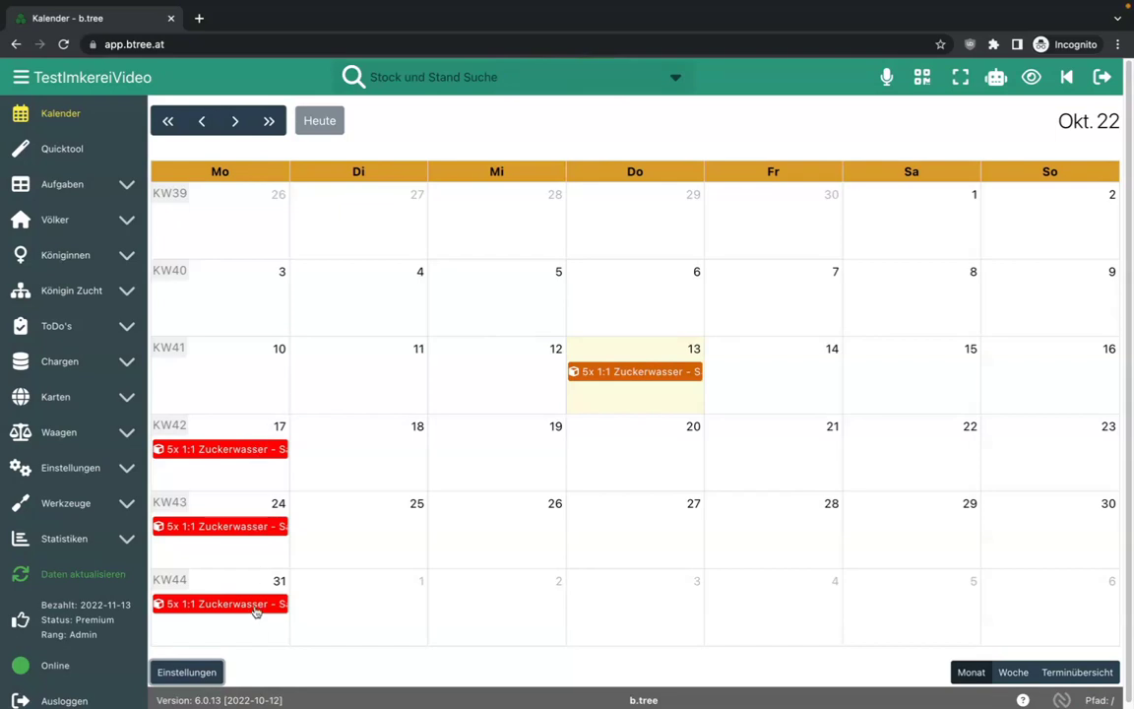
- Edit the 1:1 Zuckerwasser feeding of 17 October, set its Menge to 10, update it and return to the calendar
{"action": "left_click", "coordinate": [259, 449]}
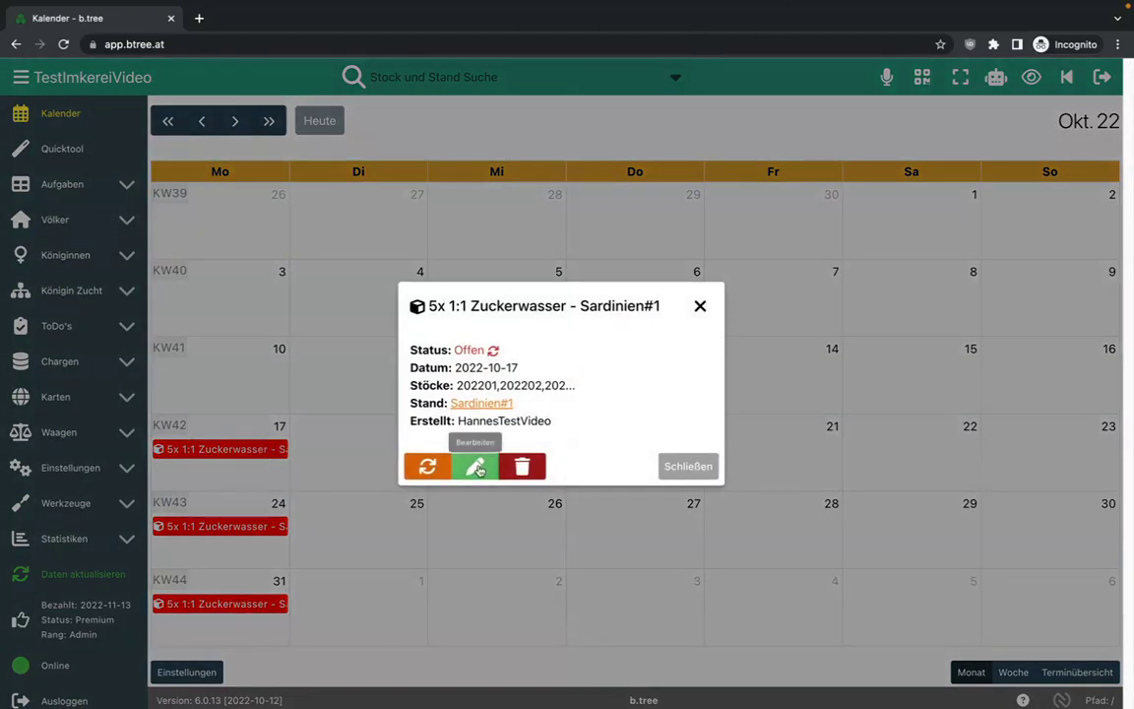
{"action": "left_click", "coordinate": [474, 465]}
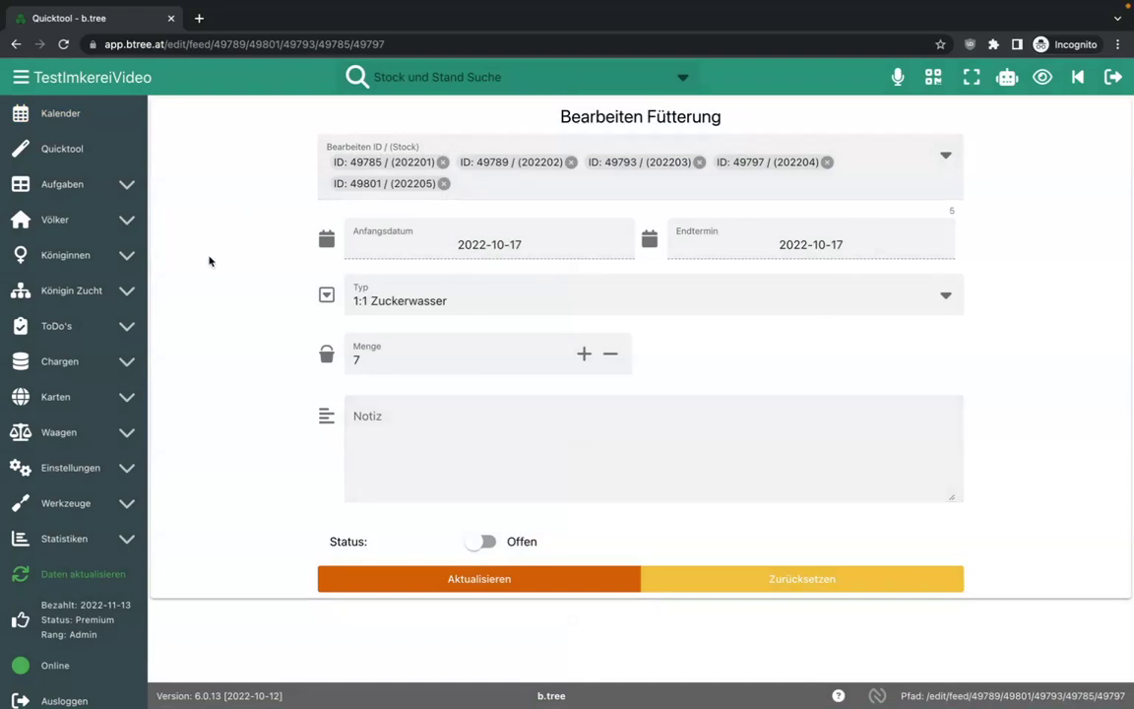
{"action": "left_click", "coordinate": [587, 362]}
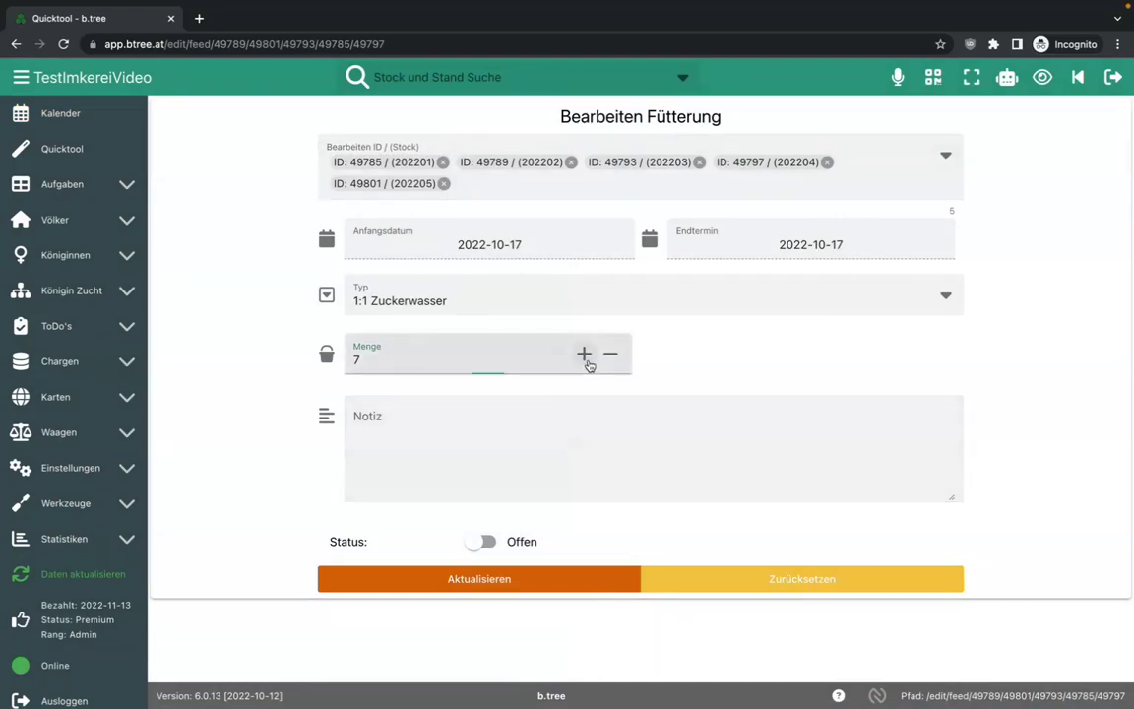
{"action": "left_click", "coordinate": [585, 360]}
{"action": "left_click", "coordinate": [586, 360]}
{"action": "left_click", "coordinate": [586, 360]}
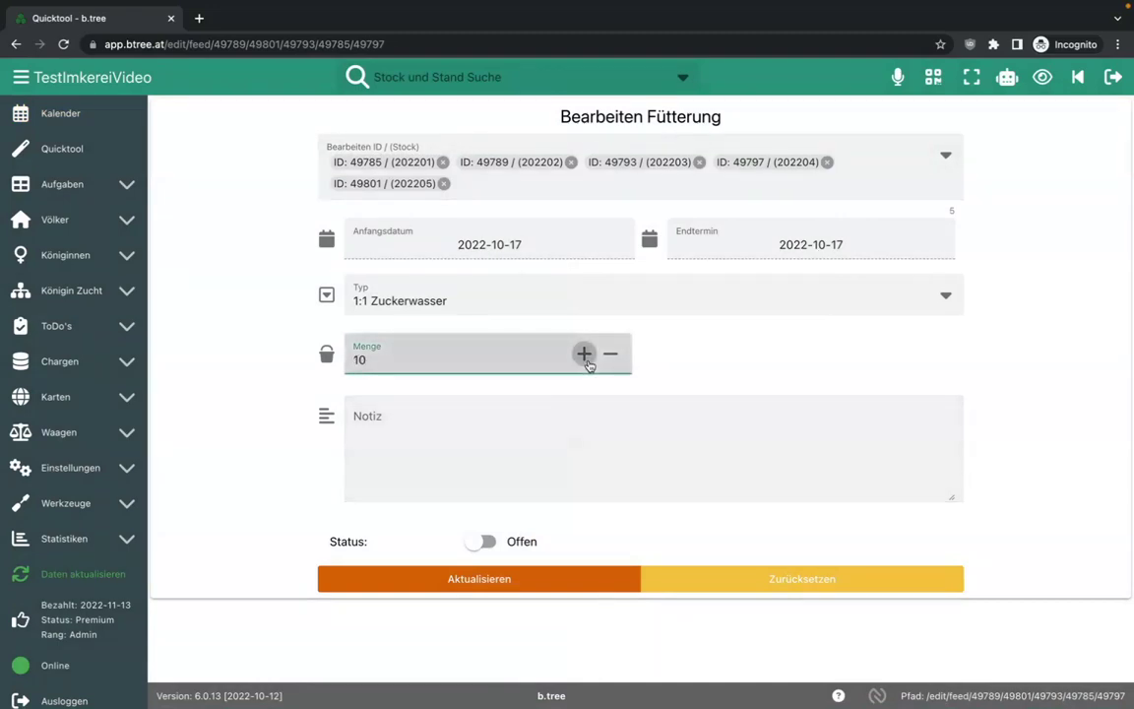
{"action": "left_click", "coordinate": [457, 589]}
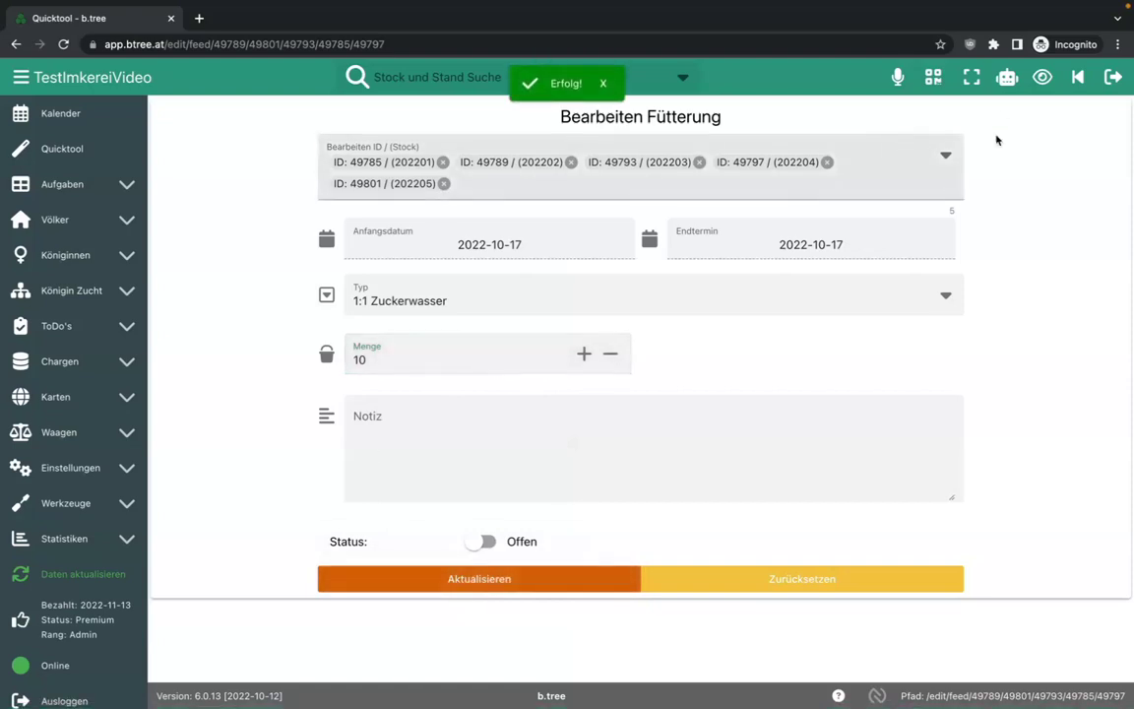
{"action": "left_click", "coordinate": [1076, 77]}
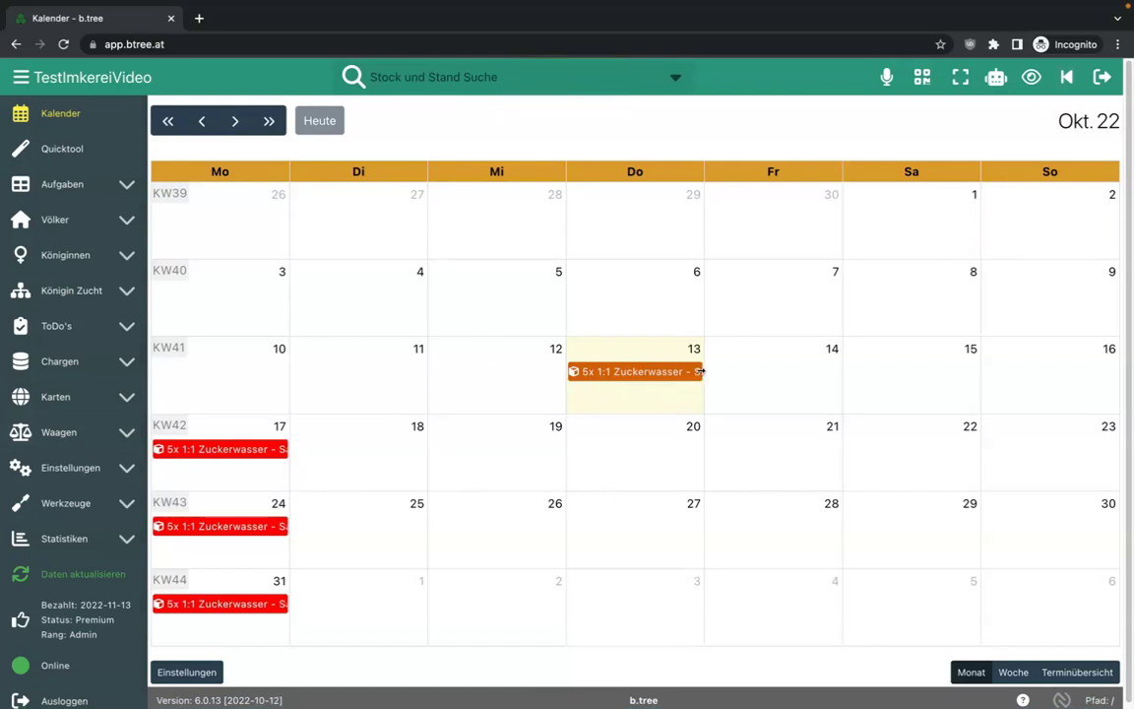
- Try extending the 13 October feeding through 15 October, and shorten it back to a single day
{"action": "left_click_drag", "start_coordinate": [702, 371], "coordinate": [874, 375]}
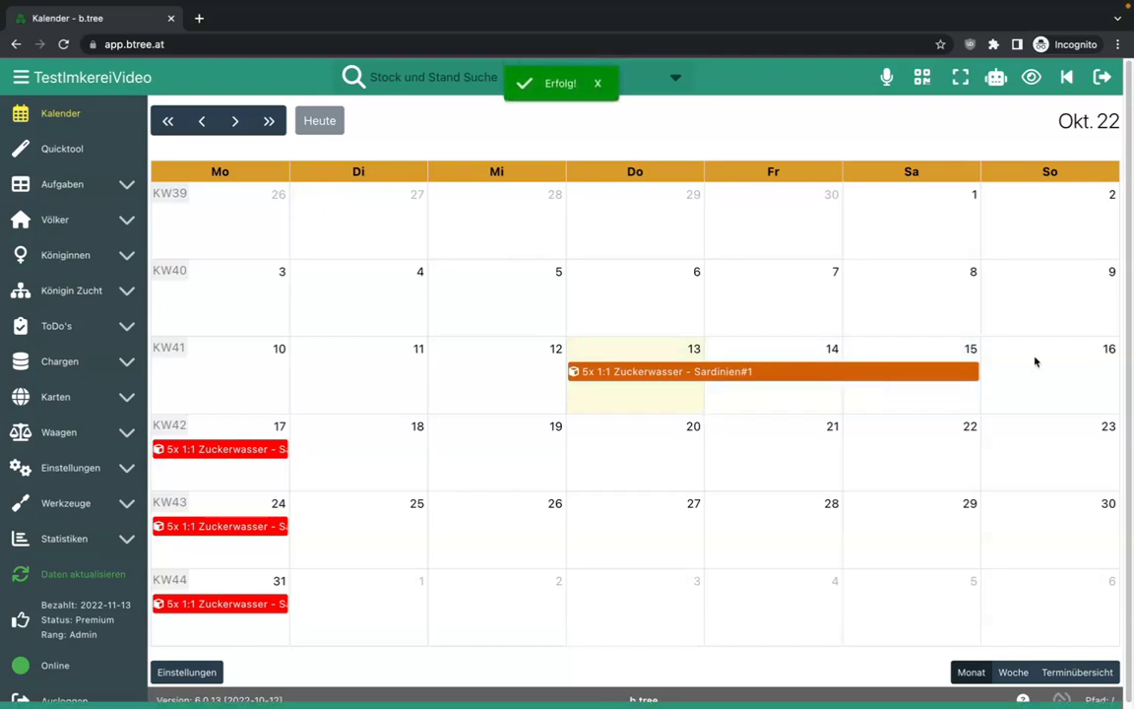
{"action": "left_click_drag", "start_coordinate": [976, 371], "coordinate": [695, 371]}
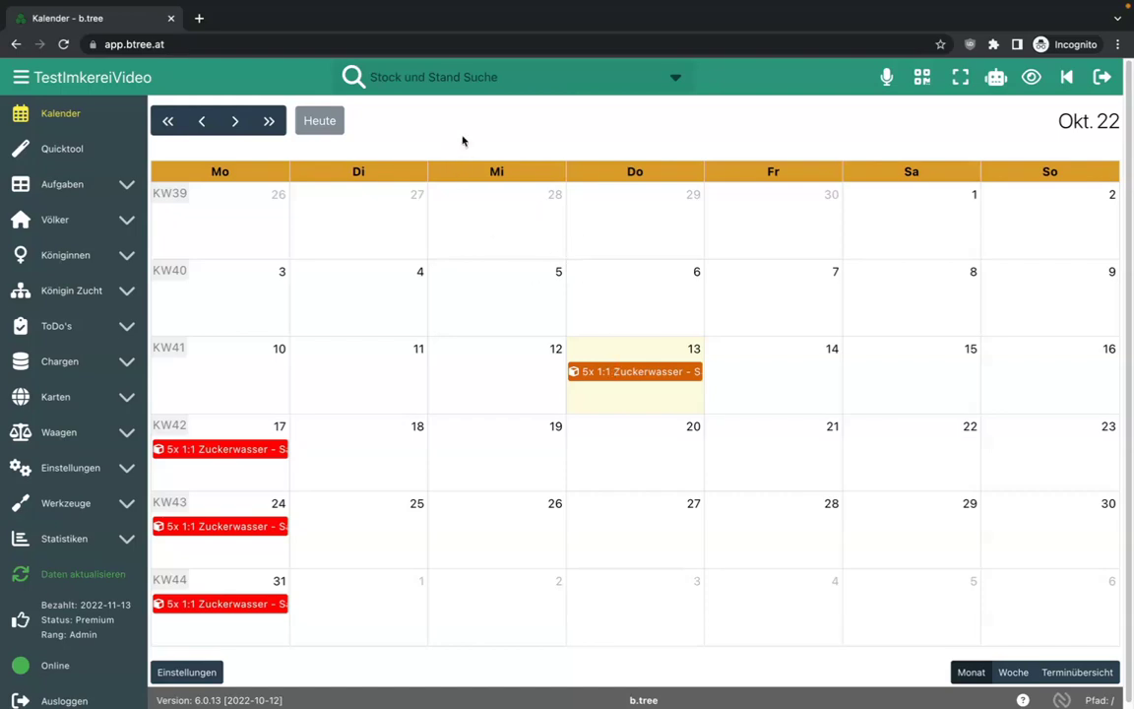
- Open the apiary Sardinien#1 through the search and page through its 2022 Aufgaben, ending back on the first page
{"action": "left_click", "coordinate": [447, 79]}
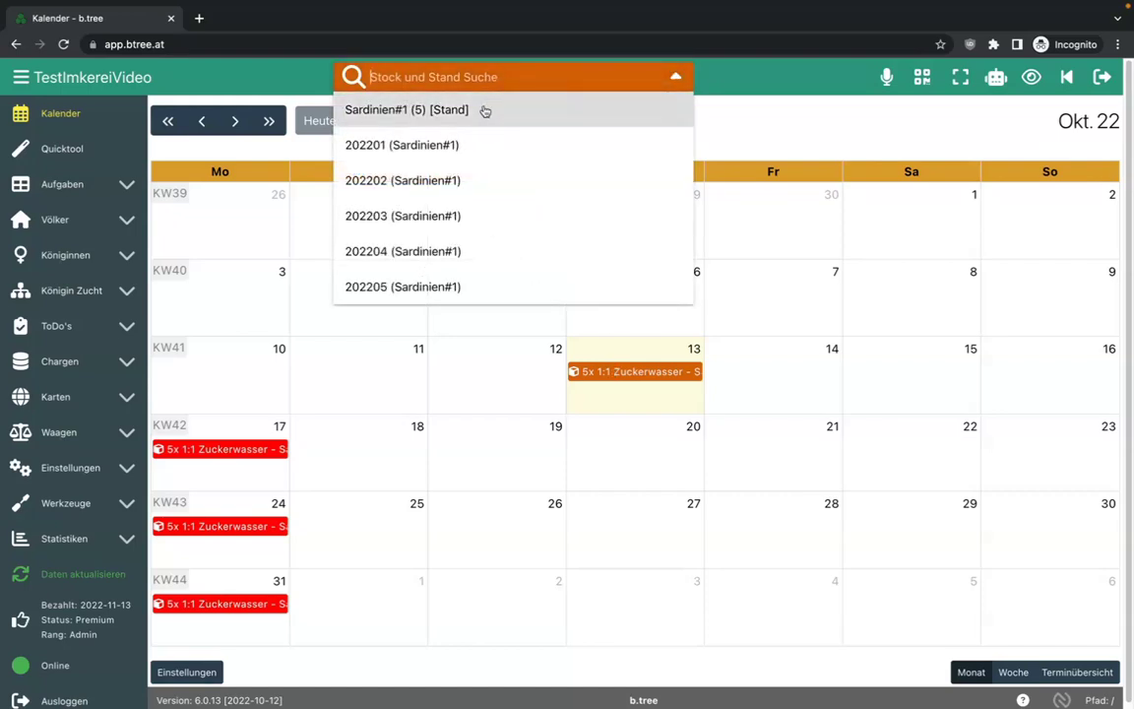
{"action": "left_click", "coordinate": [484, 110]}
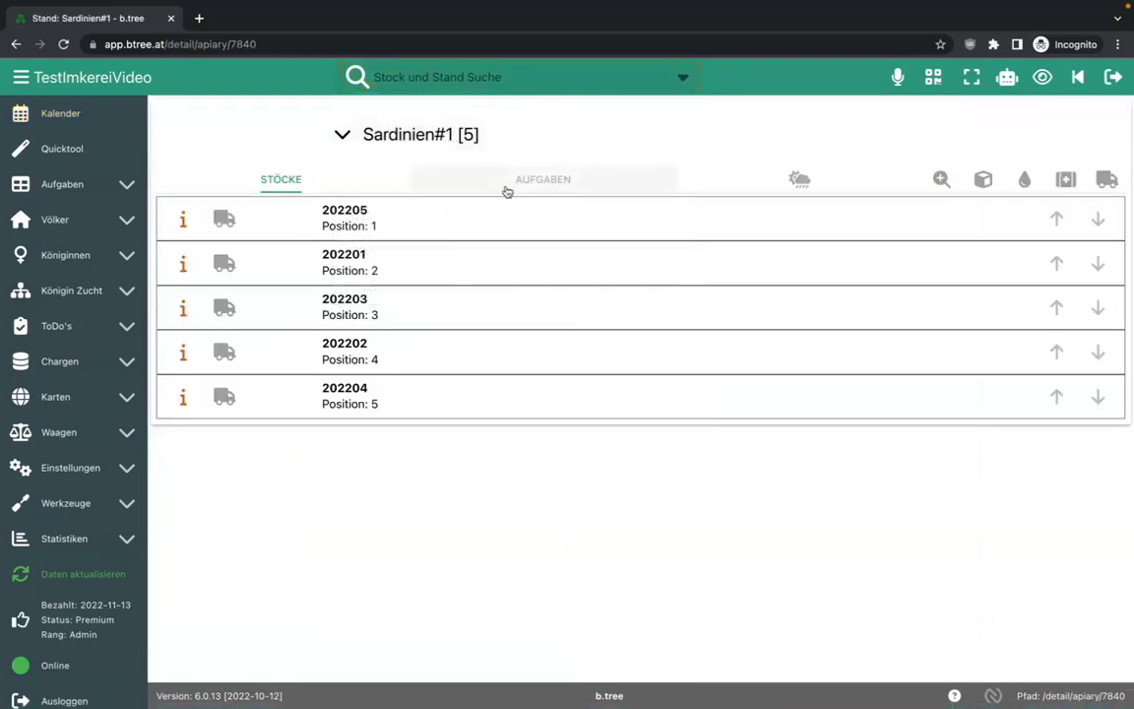
{"action": "left_click", "coordinate": [511, 185]}
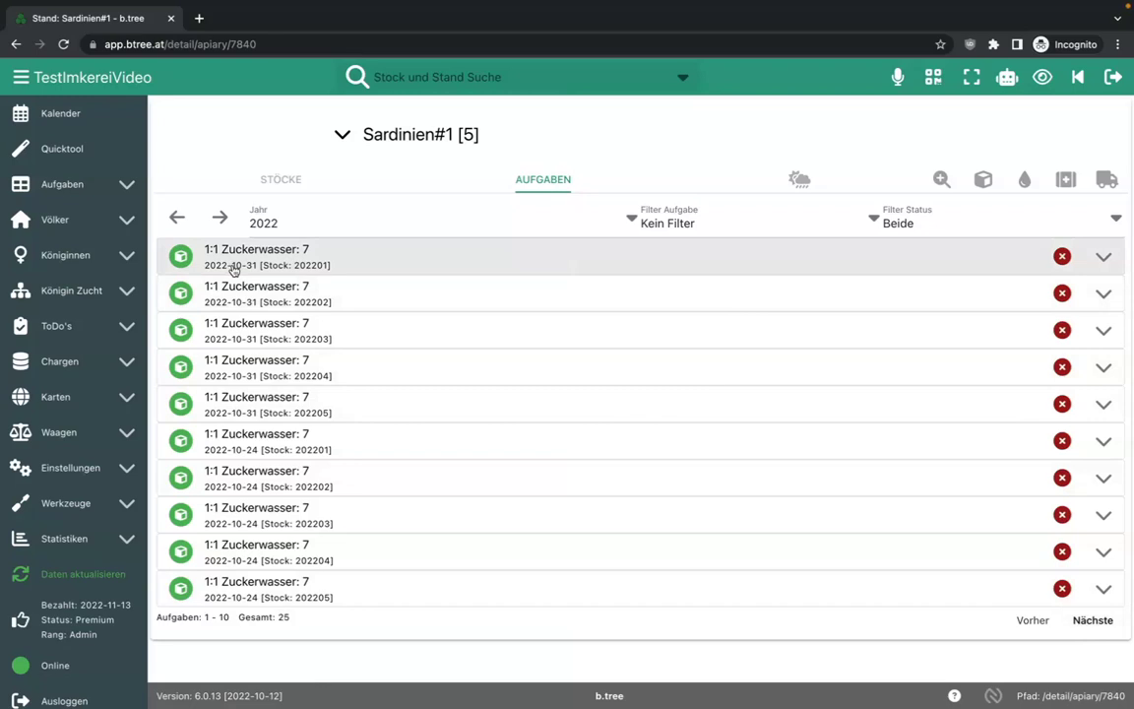
{"action": "left_click", "coordinate": [1073, 620]}
{"action": "left_click", "coordinate": [1083, 621]}
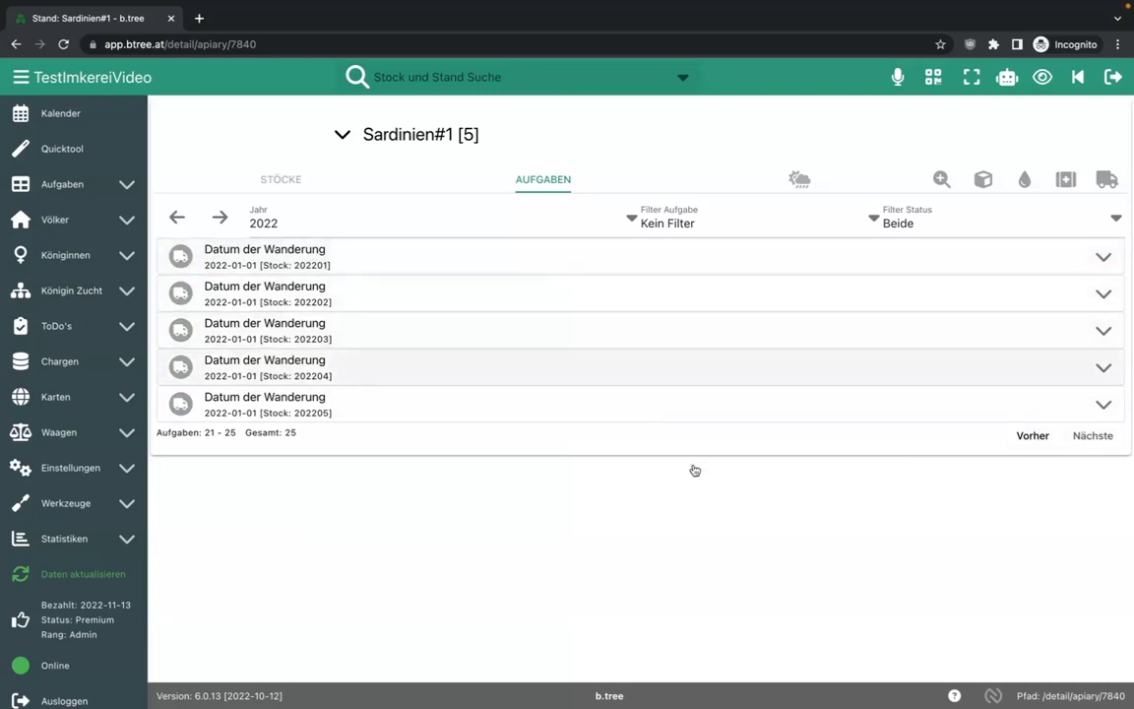
{"action": "left_click", "coordinate": [1028, 435]}
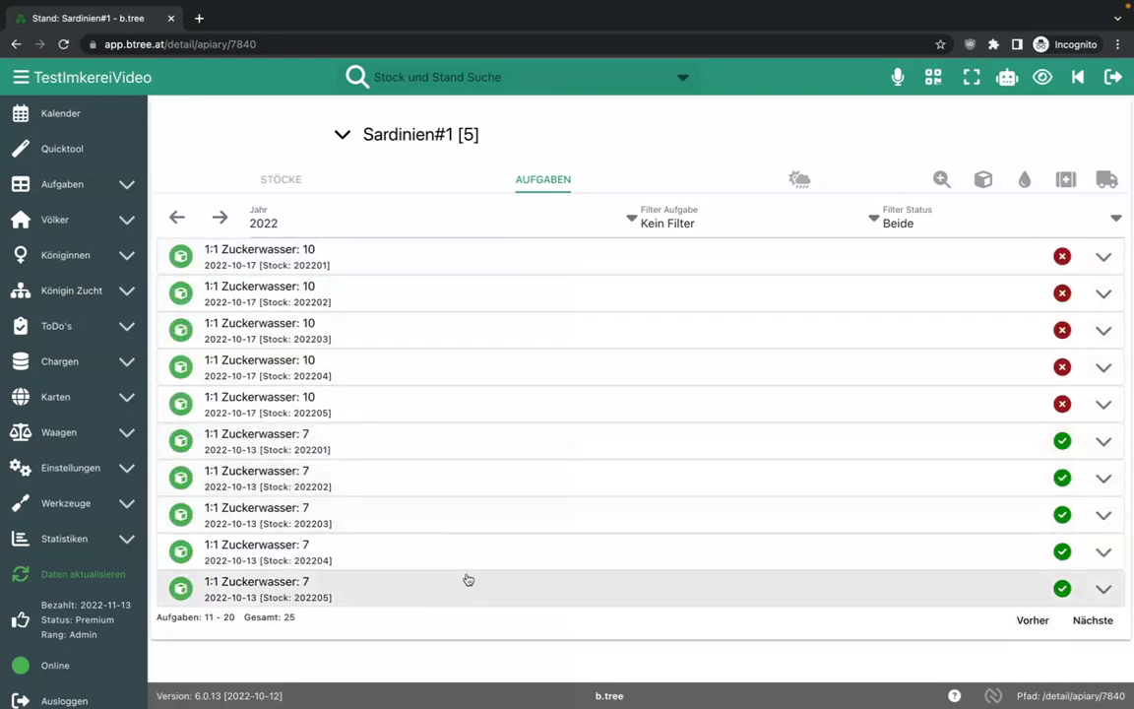
{"action": "left_click", "coordinate": [1033, 622]}
- Filter the apiary's Aufgaben by status Offen and by Erledigt, reset the status to Beide, and check the available Aufgabe filters
{"action": "left_click", "coordinate": [877, 216]}
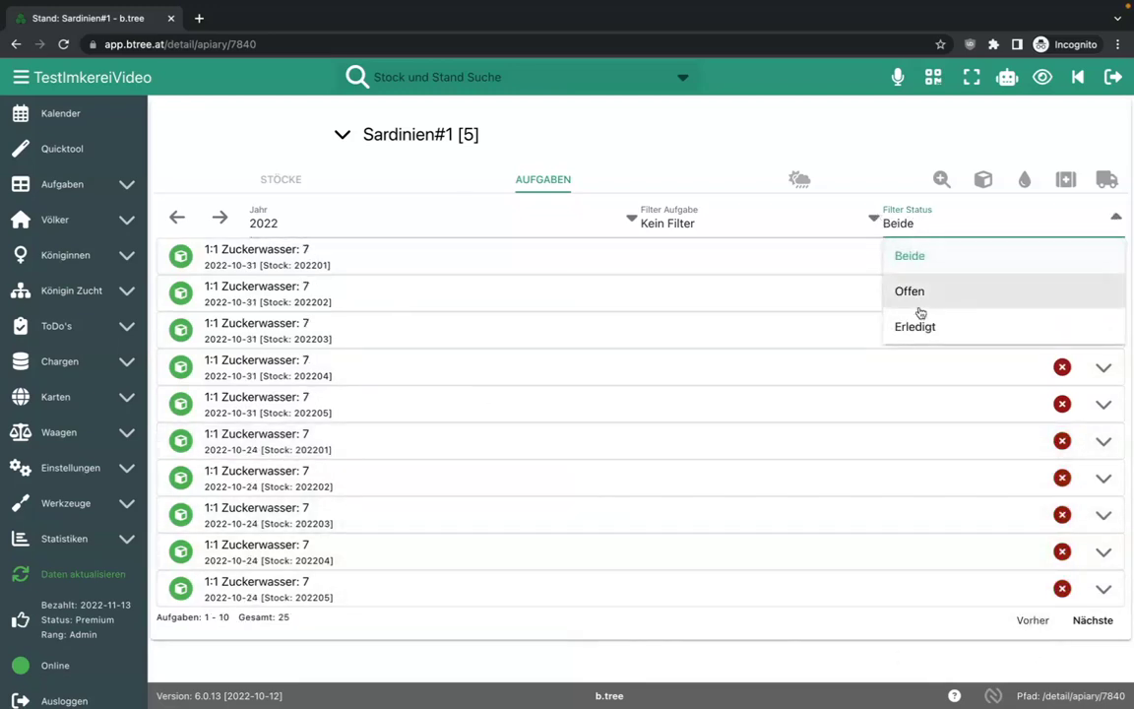
{"action": "left_click", "coordinate": [922, 295]}
{"action": "left_click", "coordinate": [916, 225]}
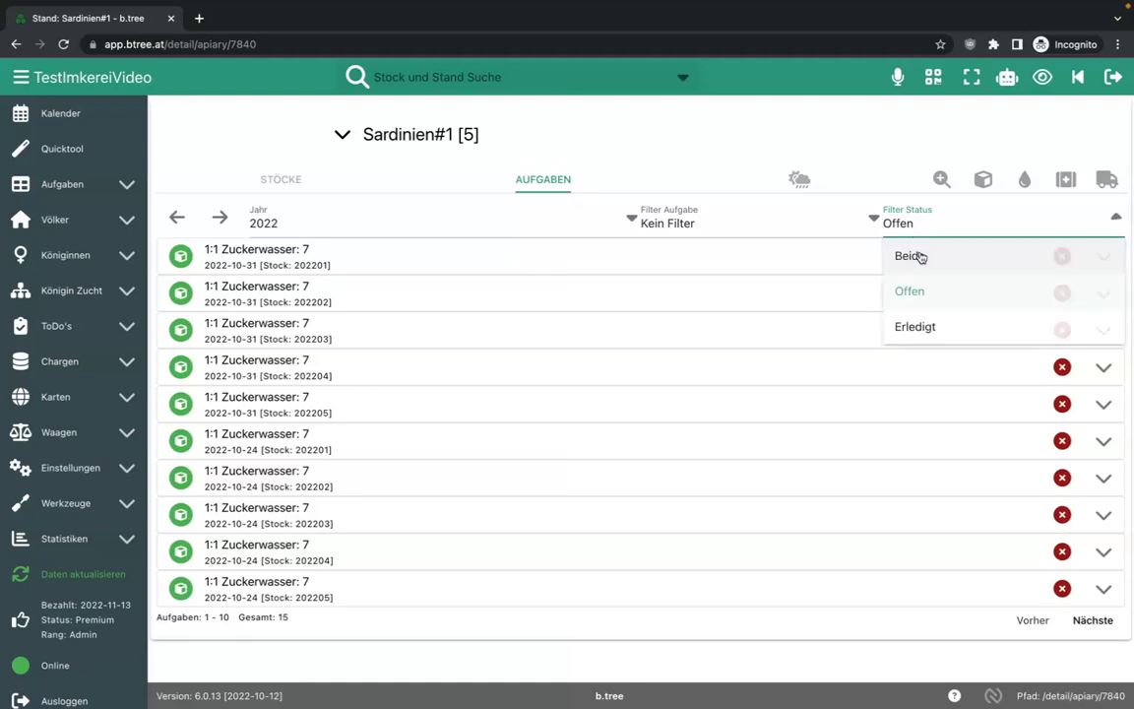
{"action": "left_click", "coordinate": [922, 328]}
{"action": "left_click", "coordinate": [914, 227]}
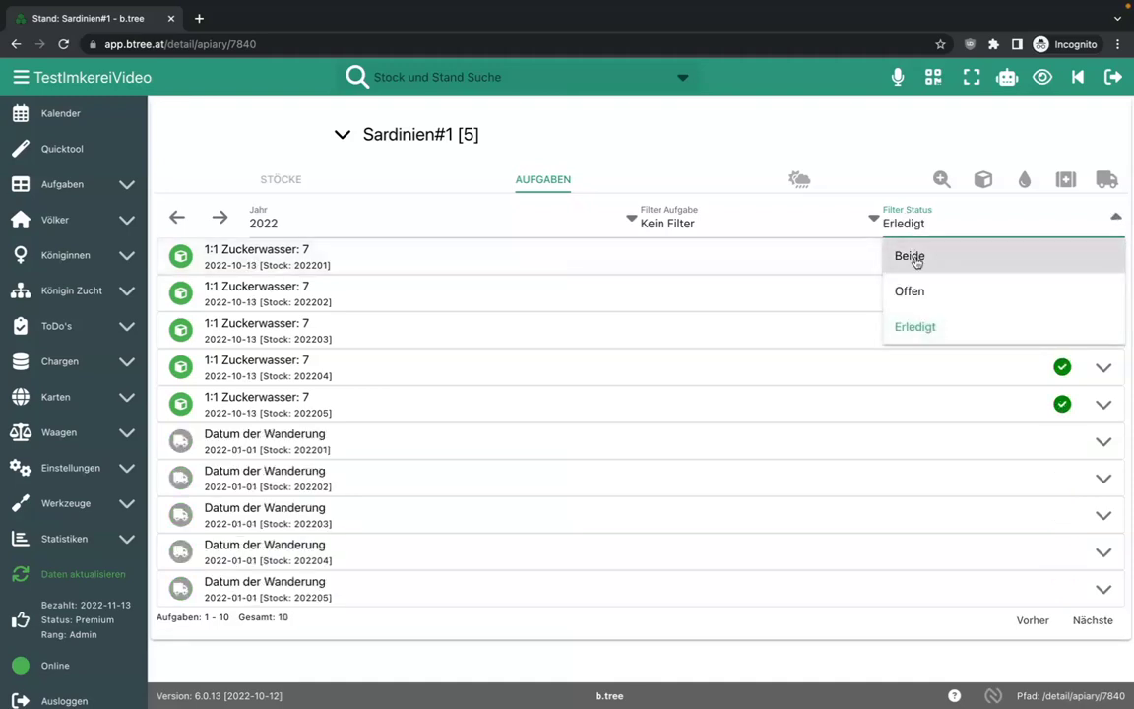
{"action": "left_click", "coordinate": [912, 256]}
{"action": "left_click", "coordinate": [671, 223]}
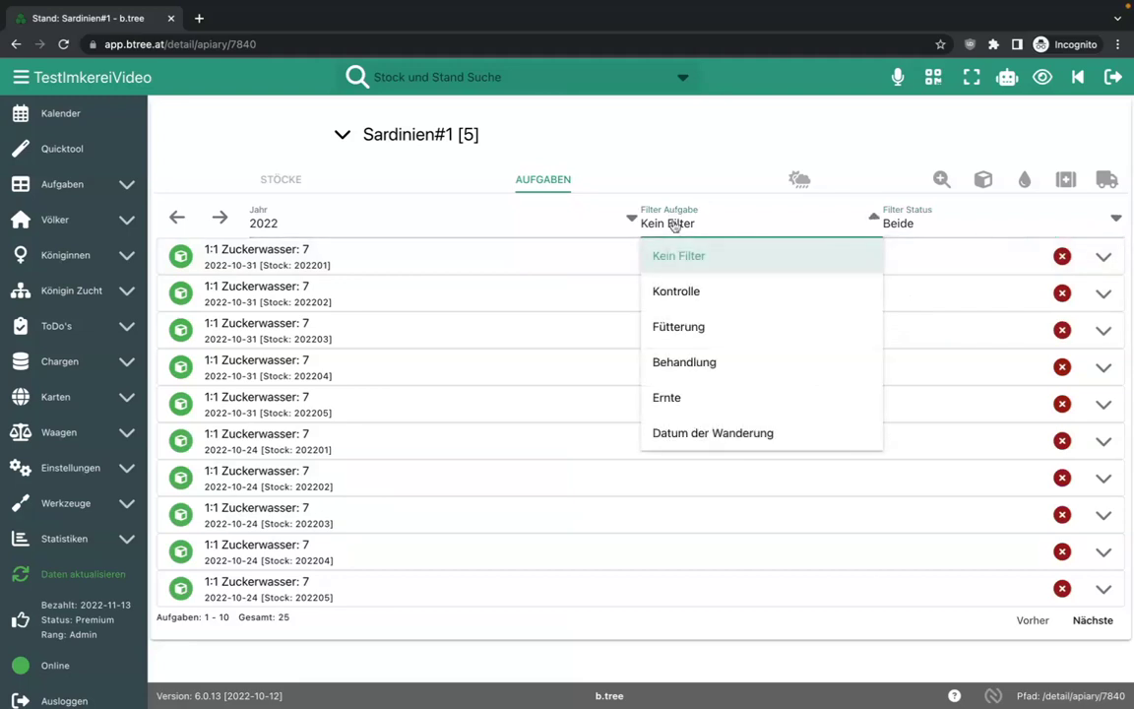
{"action": "left_click", "coordinate": [692, 226]}
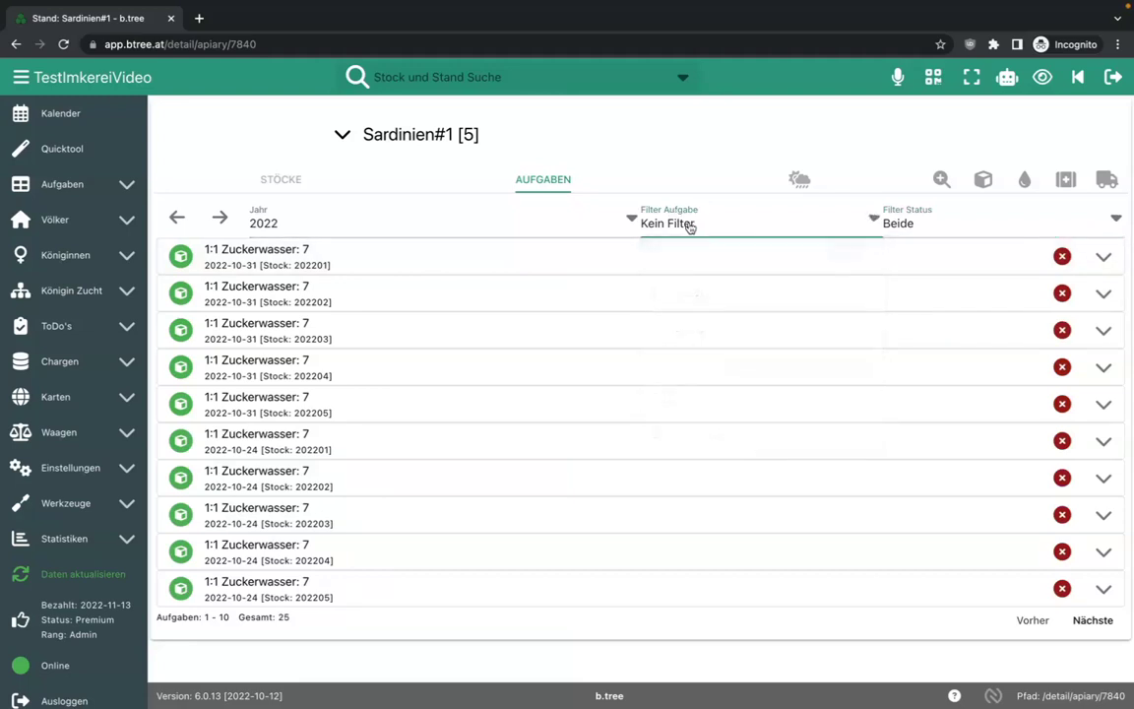
- Open hive 202205 from the Stöcke list of Sardinien#1 and view its Aufgaben and Info
{"action": "left_click", "coordinate": [180, 217]}
{"action": "left_click", "coordinate": [268, 183]}
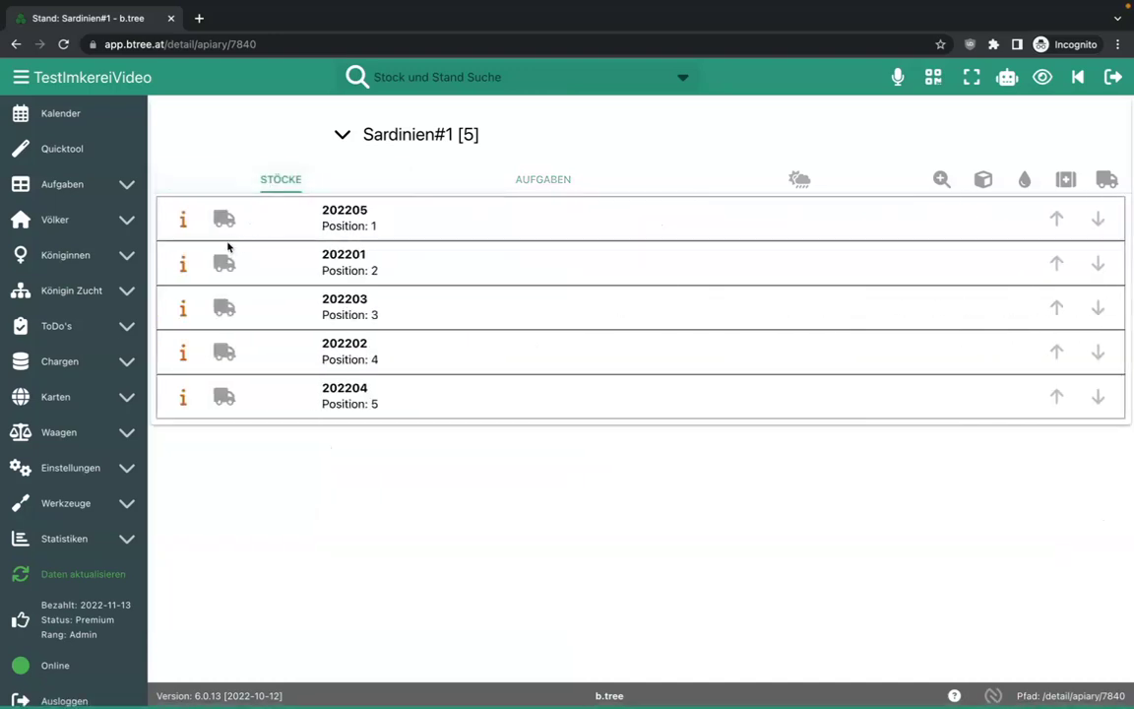
{"action": "left_click", "coordinate": [181, 218]}
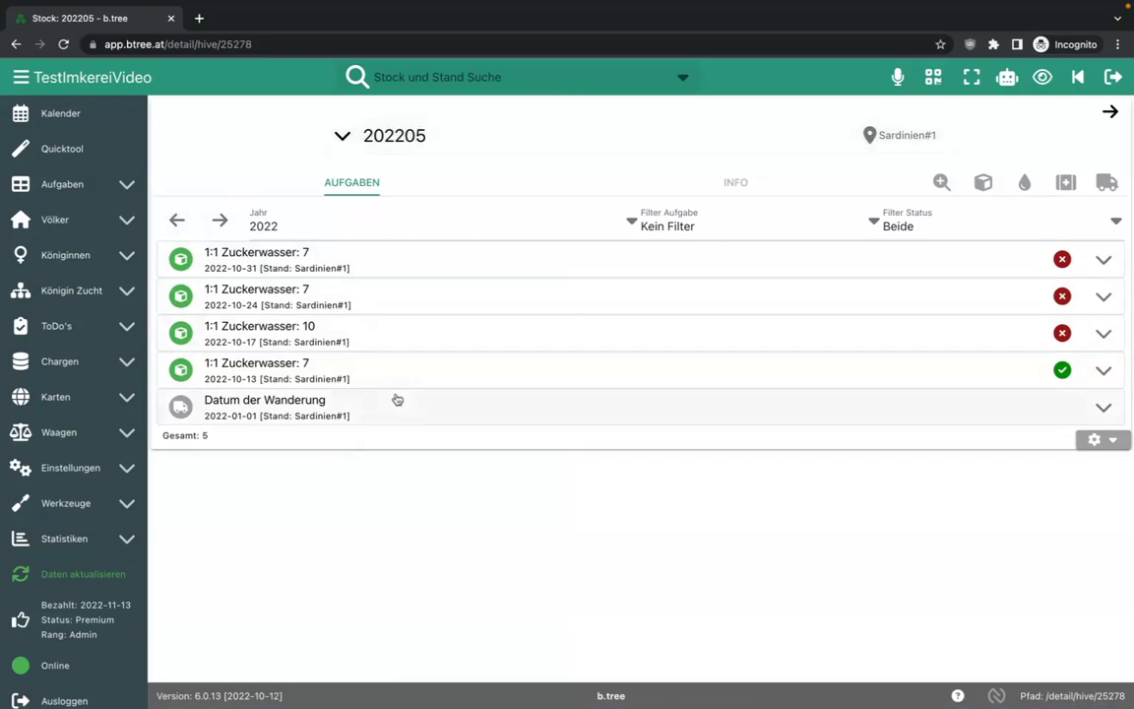
{"action": "left_click", "coordinate": [705, 184]}
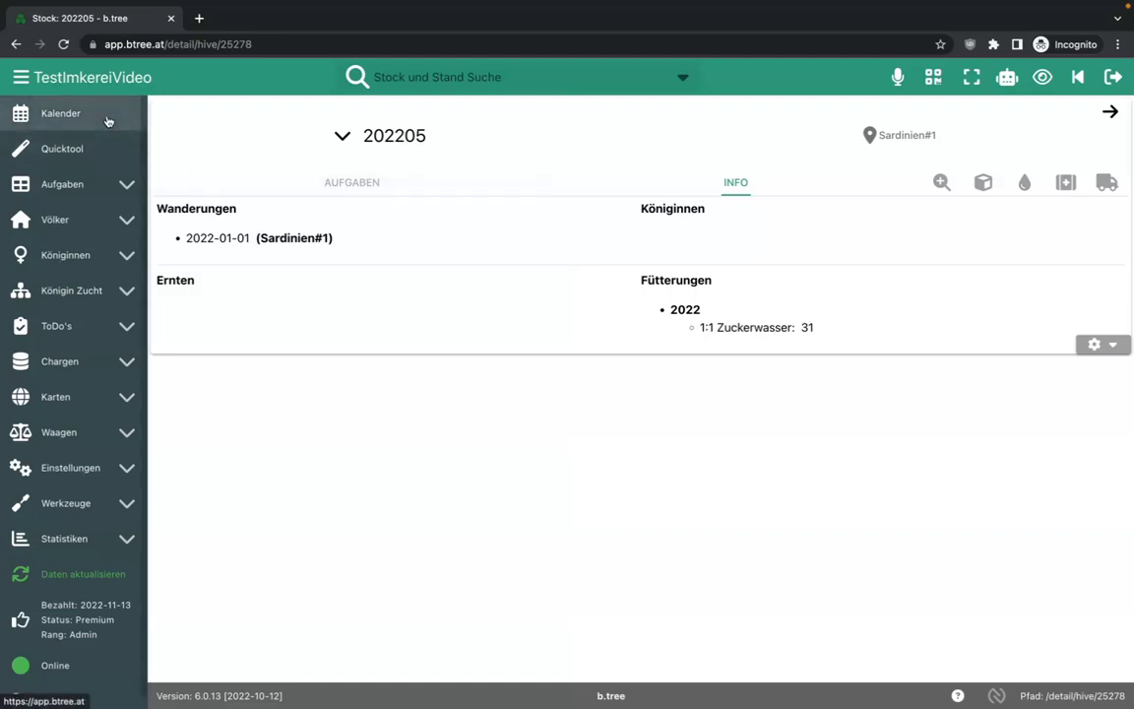
- Open the blank form for a new ToDo, leave it unfilled and return to the calendar
{"action": "left_click", "coordinate": [105, 333]}
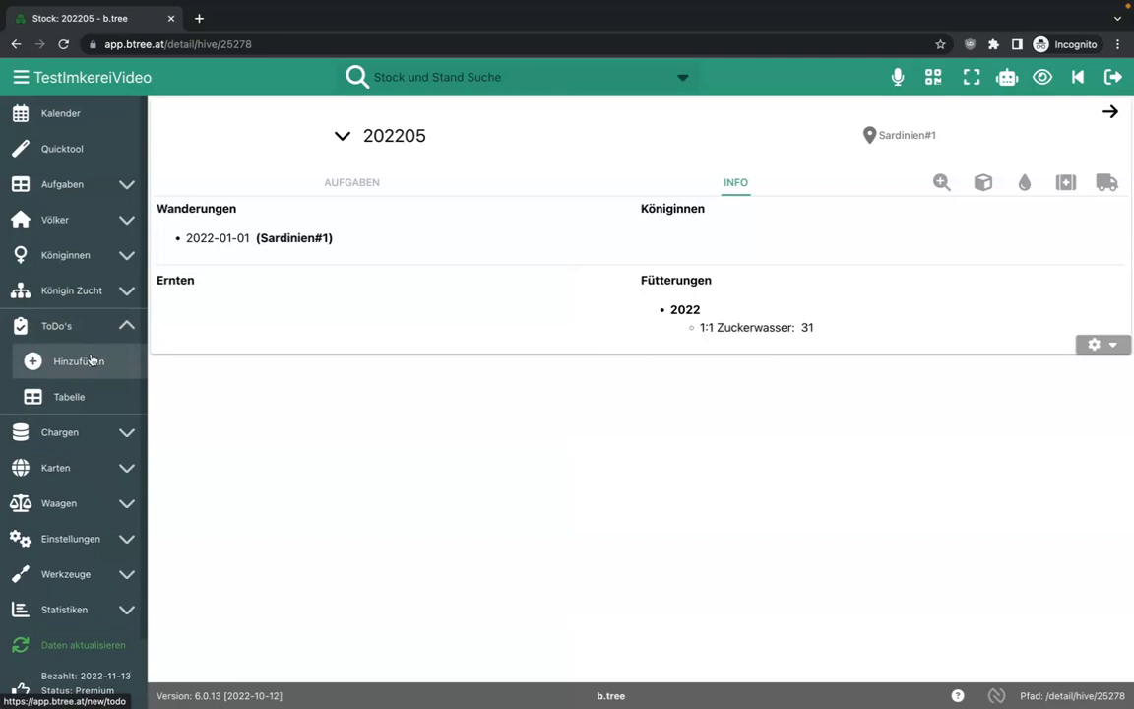
{"action": "left_click", "coordinate": [90, 361]}
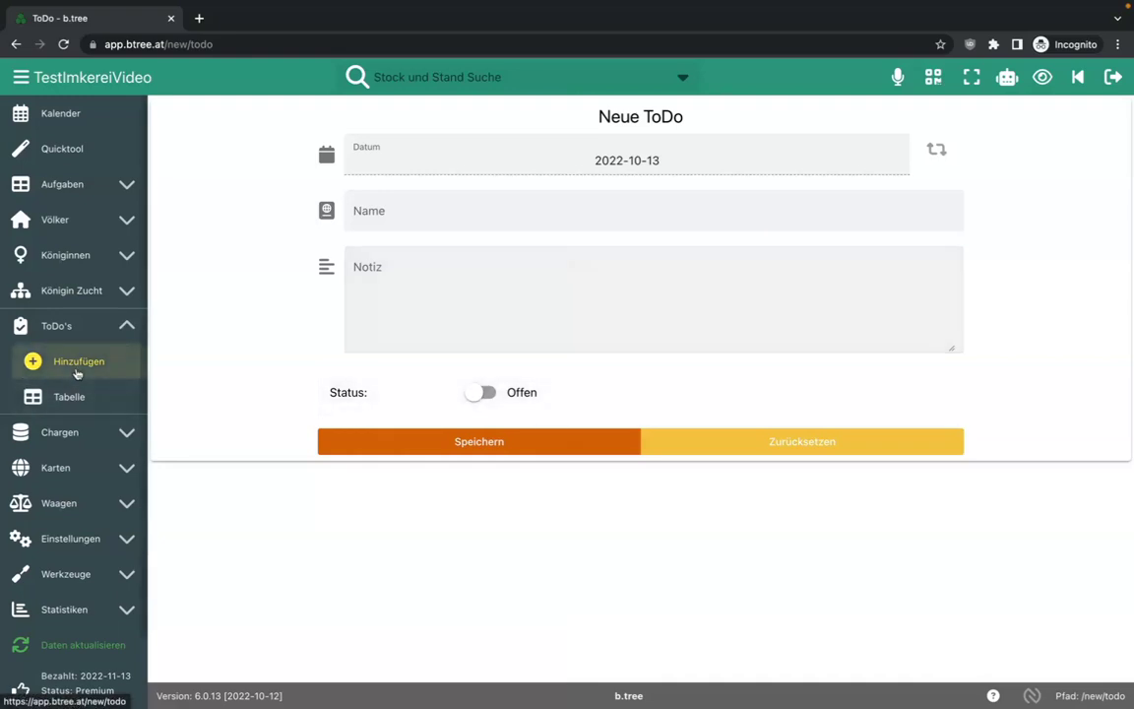
{"action": "left_click", "coordinate": [39, 112]}
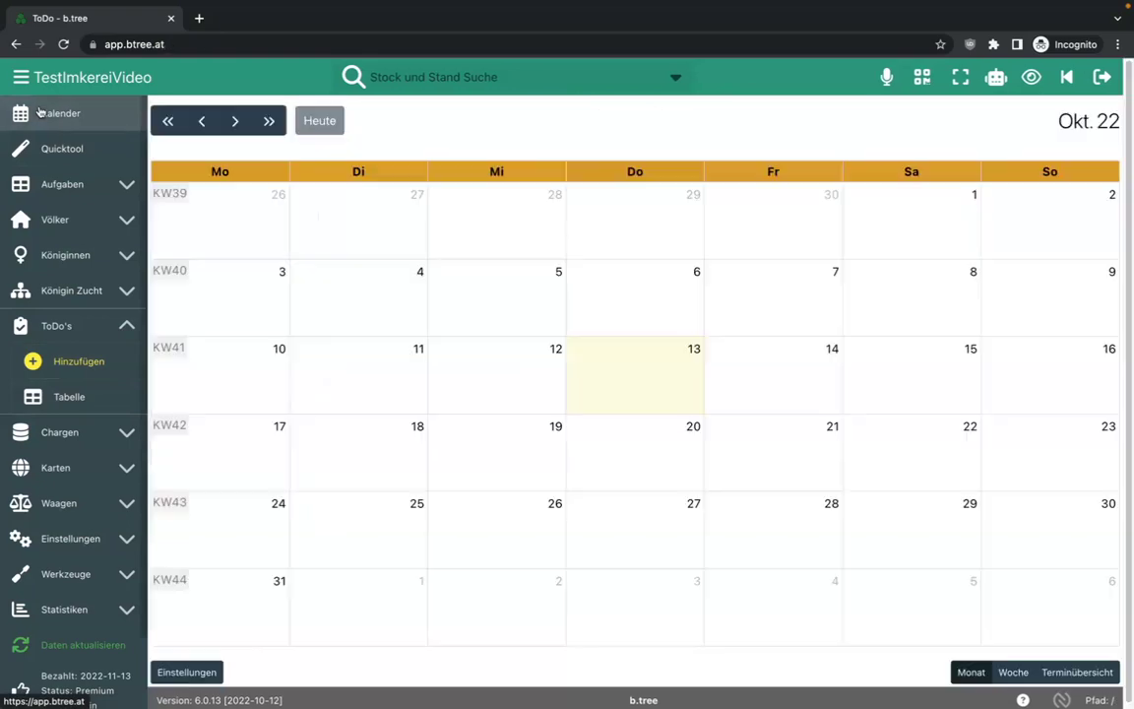
- Create and save a ToDo named "Neue Video machen" on 14 October 2022 in the calendar
{"action": "left_click", "coordinate": [812, 391]}
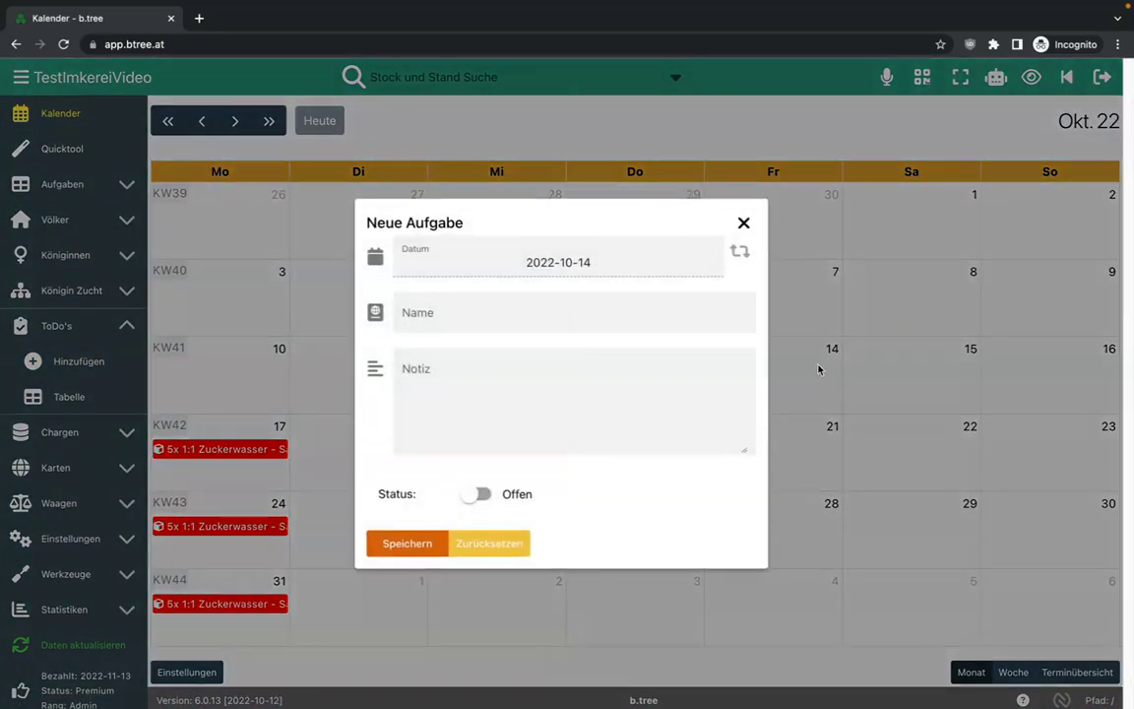
{"action": "left_click", "coordinate": [594, 322]}
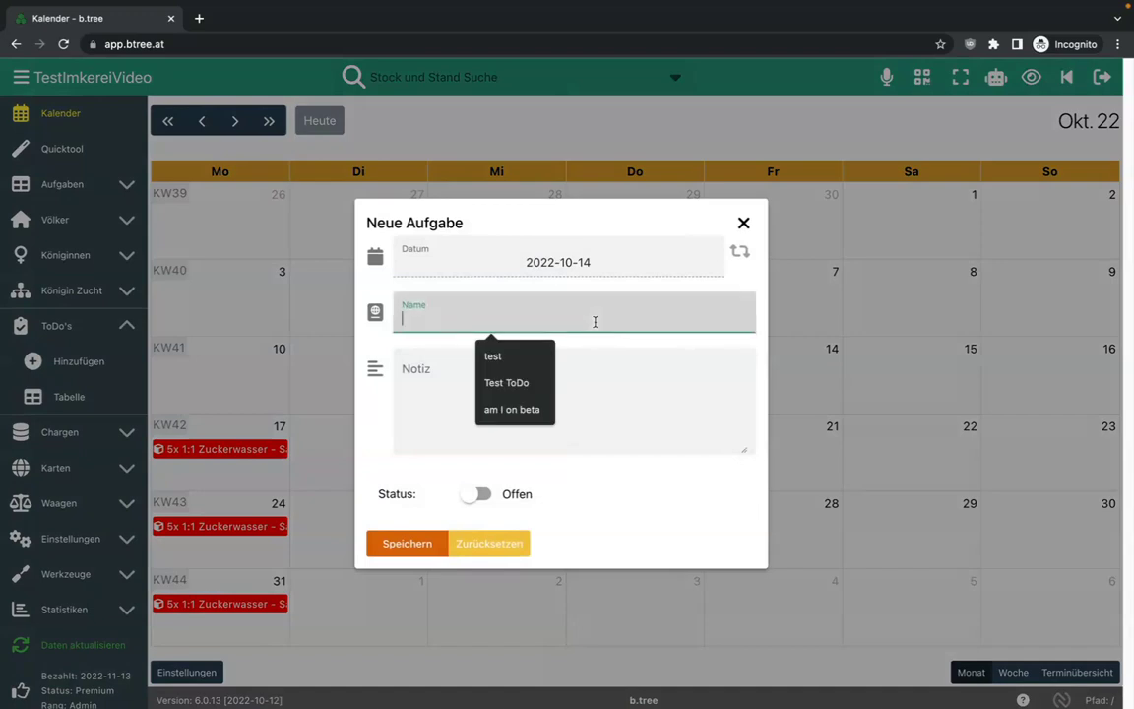
{"action": "type", "text": "V"}
{"action": "key", "text": "BackSpace"}
{"action": "type", "text": "Neue Video Machen"}
{"action": "key", "text": "BackSpace"}
{"action": "key", "text": "BackSpace"}
{"action": "key", "text": "BackSpace"}
{"action": "key", "text": "BackSpace"}
{"action": "key", "text": "BackSpace"}
{"action": "key", "text": "BackSpace"}
{"action": "key", "text": "BackSpace"}
{"action": "type", "text": "machen"}
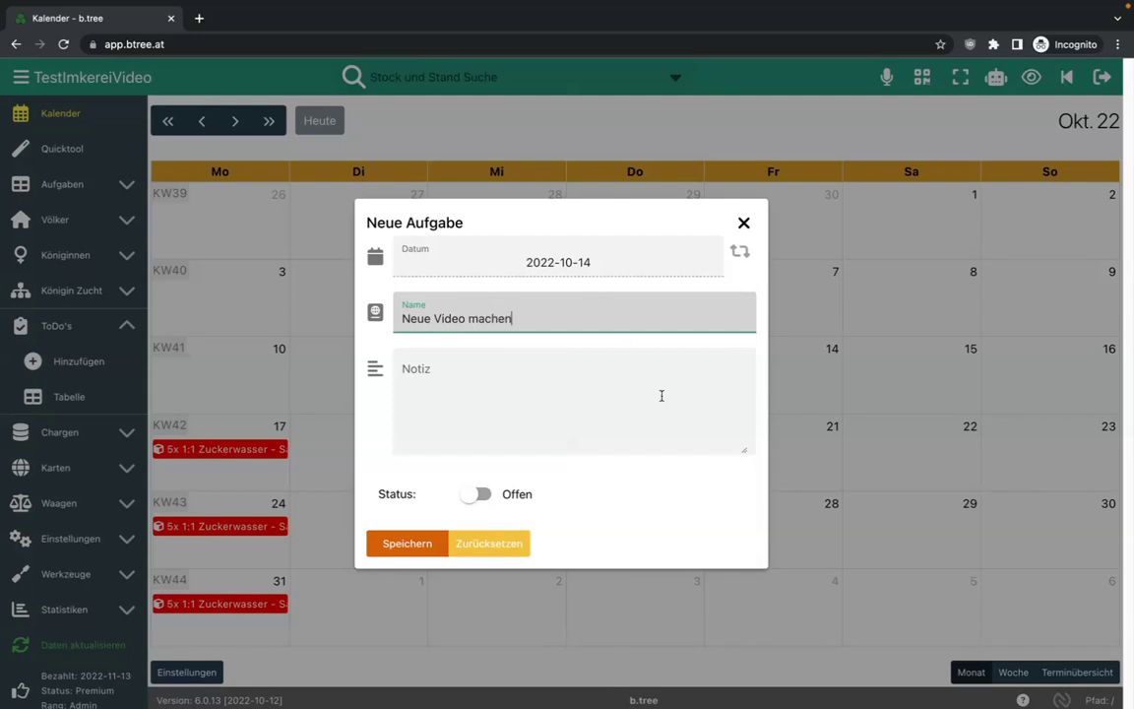
{"action": "left_click", "coordinate": [418, 548]}
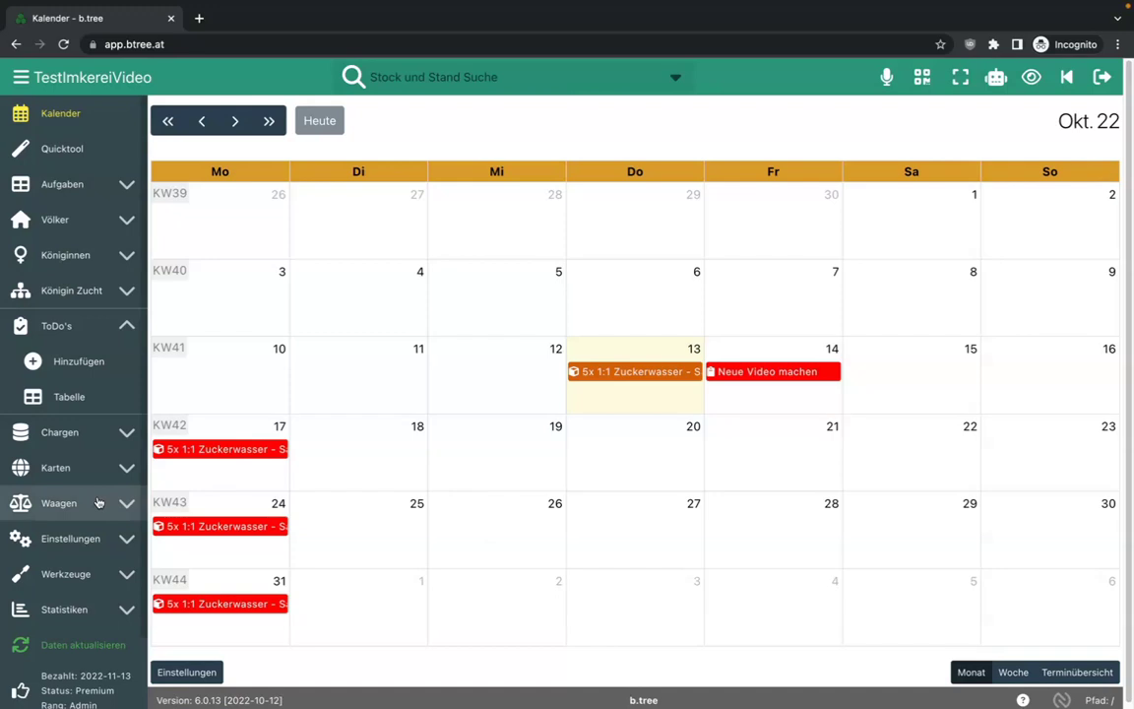
- Highlight the Bezahlt date in the account status and open the Premium page in the settings
{"action": "scroll", "coordinate": [97, 502], "scroll_direction": "down", "scroll_amount": 2}
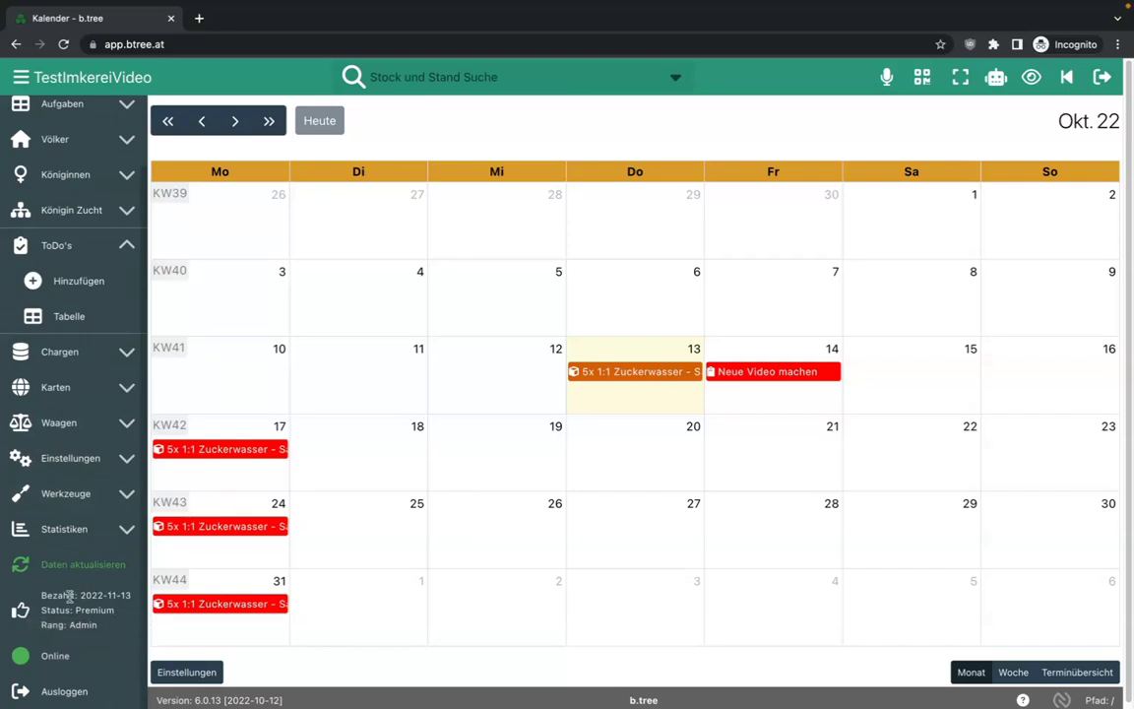
{"action": "left_click_drag", "start_coordinate": [81, 595], "coordinate": [135, 604]}
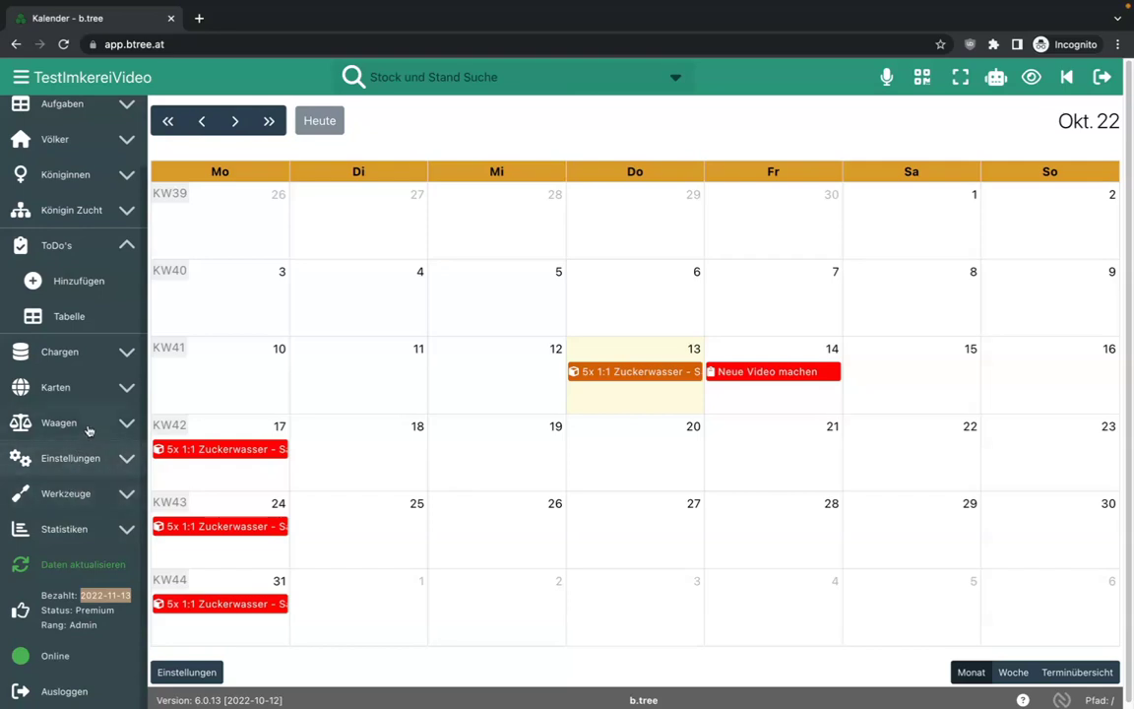
{"action": "left_click", "coordinate": [87, 458]}
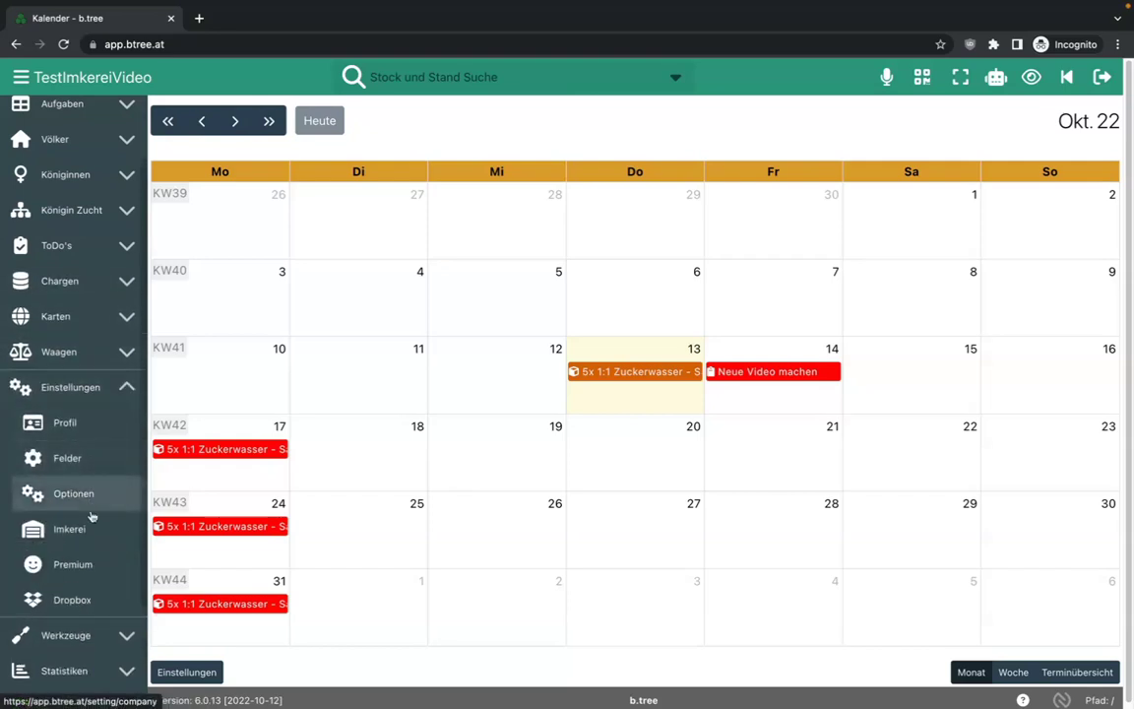
{"action": "left_click", "coordinate": [99, 572]}
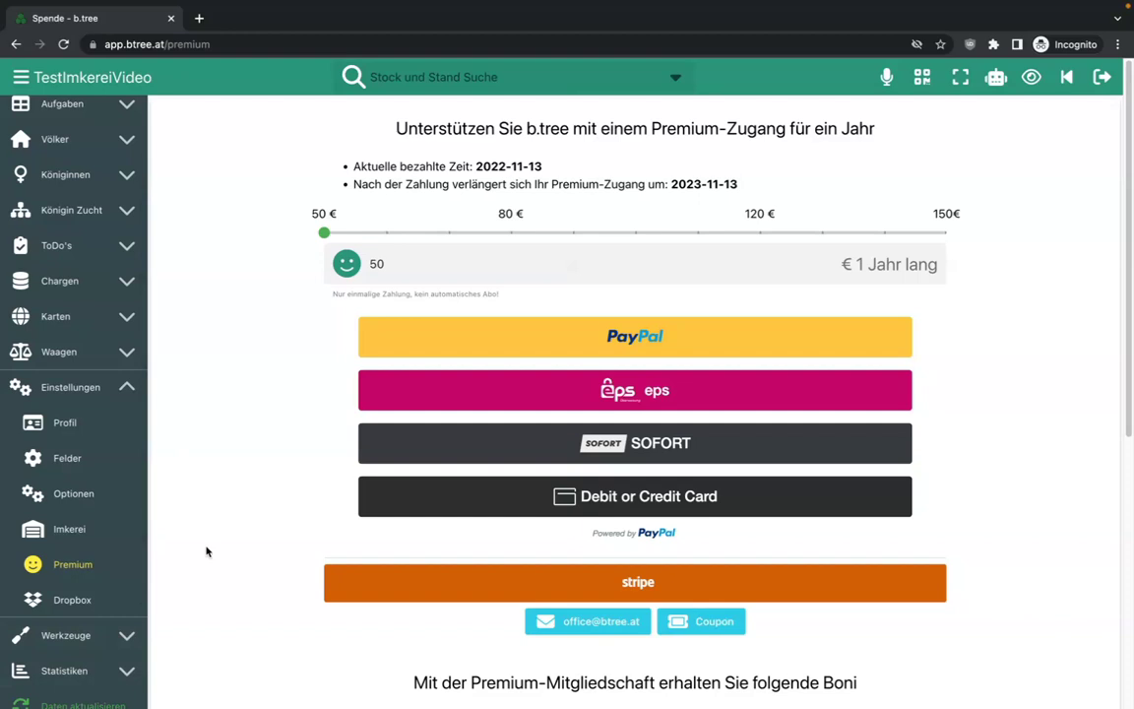
- Review the Premium-Mitgliedschaft benefits, highlighting the limits on Bienenstöcke and Bienenstände, and return to the beginning of the page
{"action": "scroll", "coordinate": [207, 552], "scroll_direction": "down", "scroll_amount": 5}
{"action": "left_click_drag", "start_coordinate": [380, 475], "coordinate": [502, 499]}
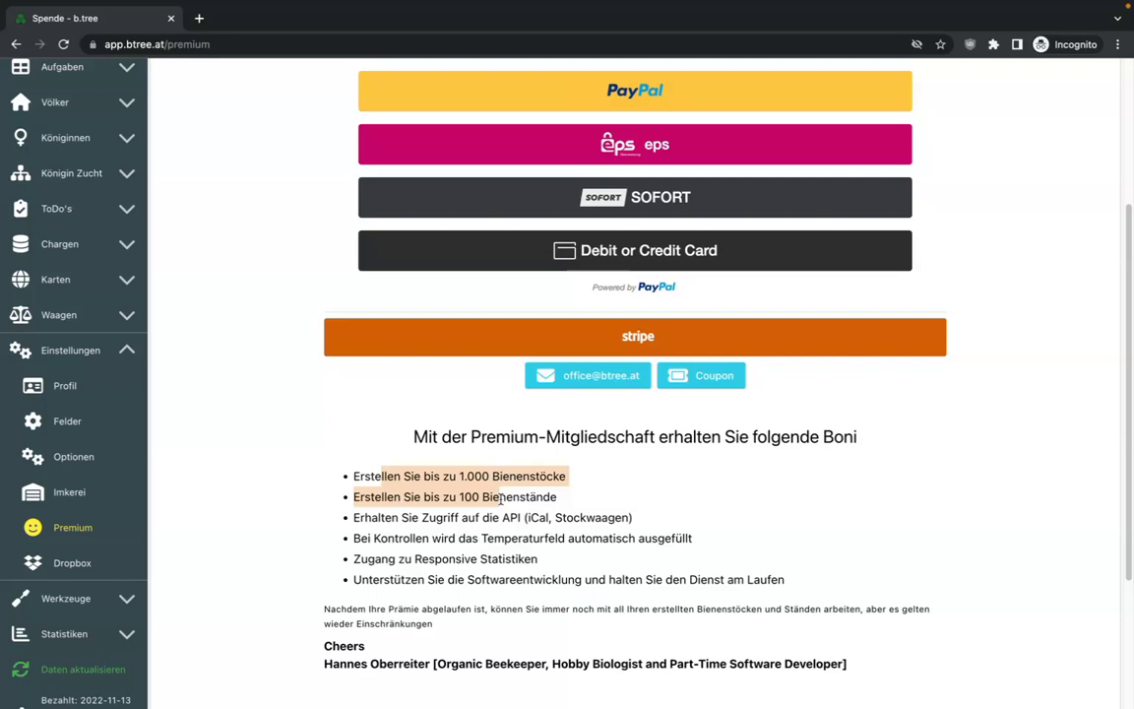
{"action": "scroll", "coordinate": [502, 497], "scroll_direction": "up", "scroll_amount": 5}
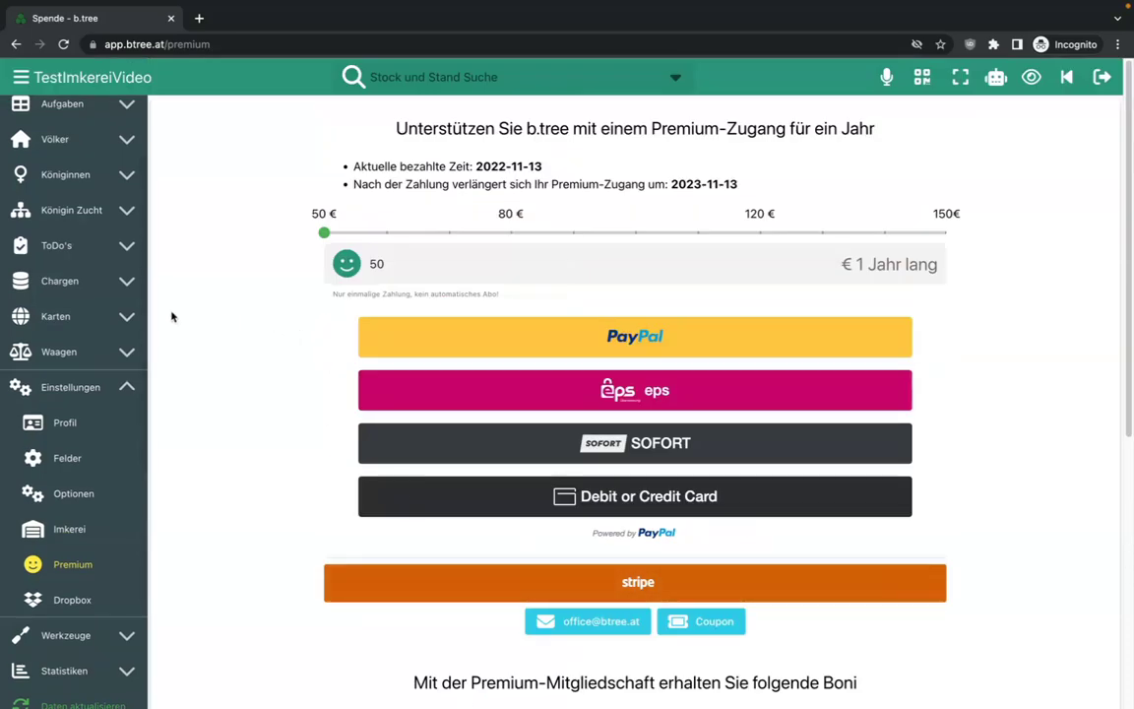
{"action": "scroll", "coordinate": [89, 422], "scroll_direction": "up", "scroll_amount": 2}
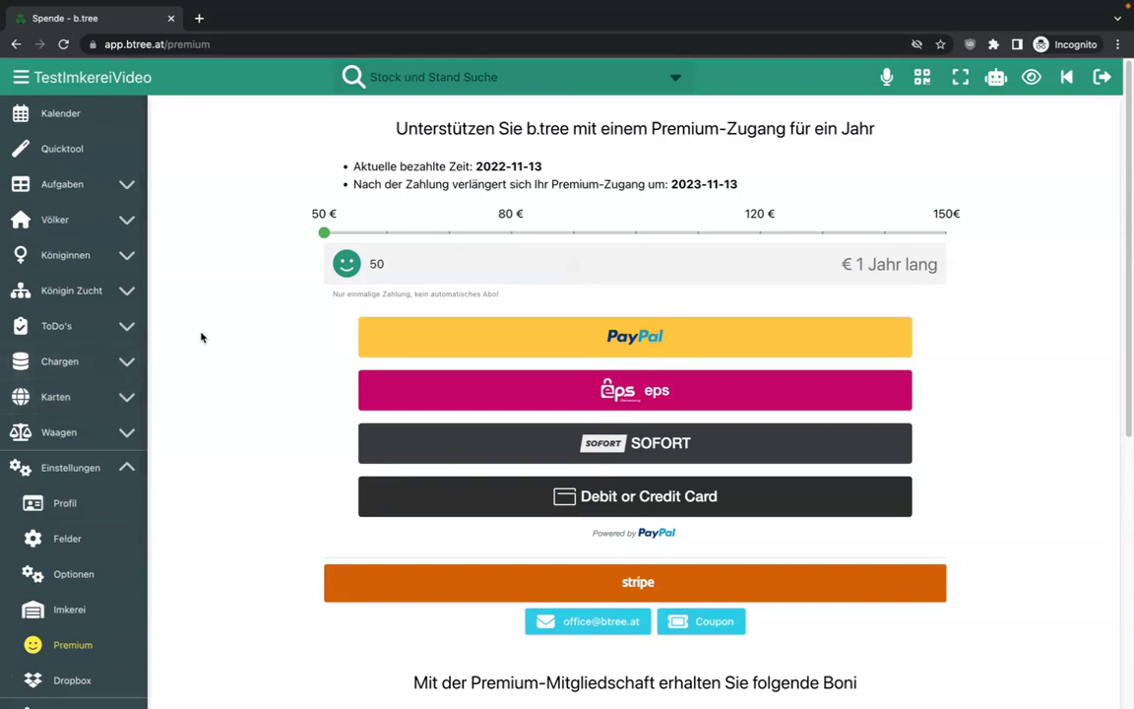